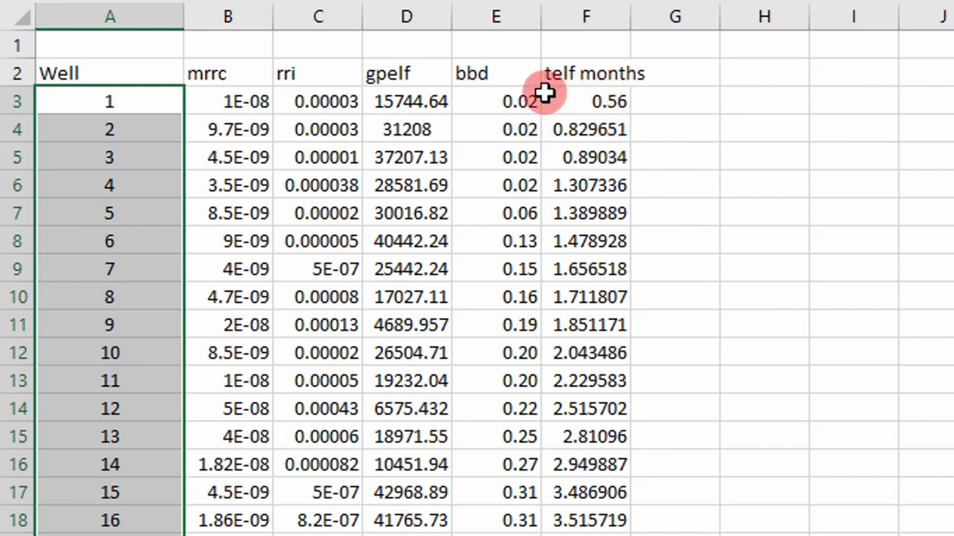
Copy the bbd values from E3 down to the end of the column and switch to the bBD Statistical Dist sheet
click(504, 106)
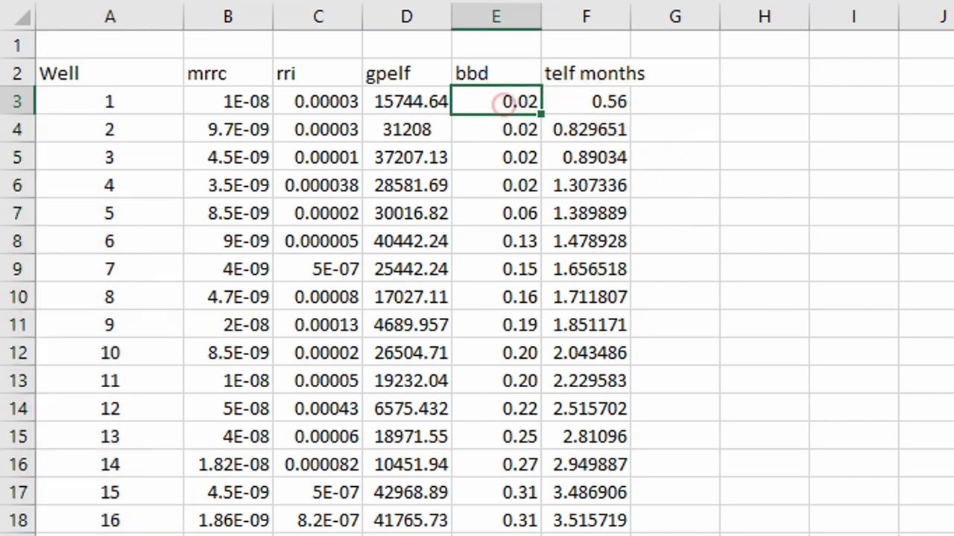
key(ctrl+shift+Down)
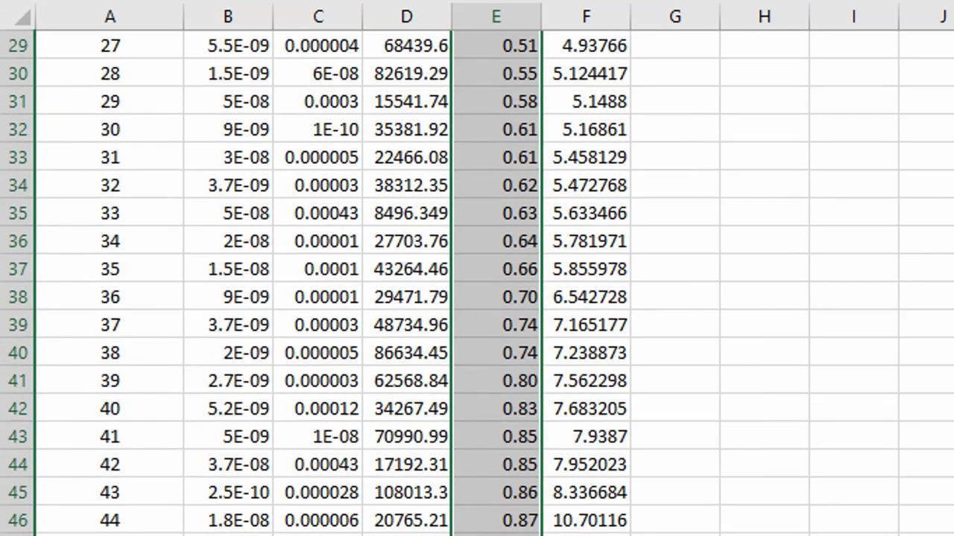
key(ctrl+c)
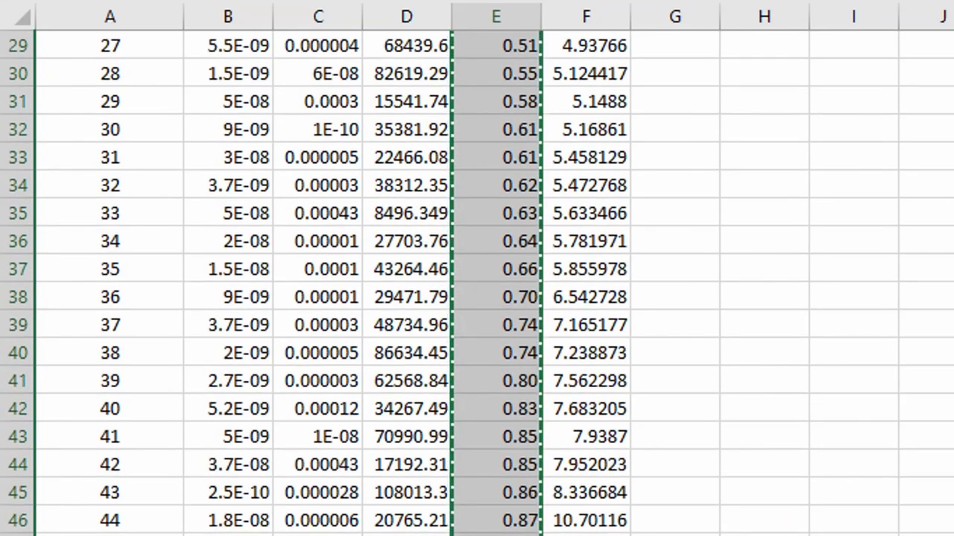
key(alt+Tab)
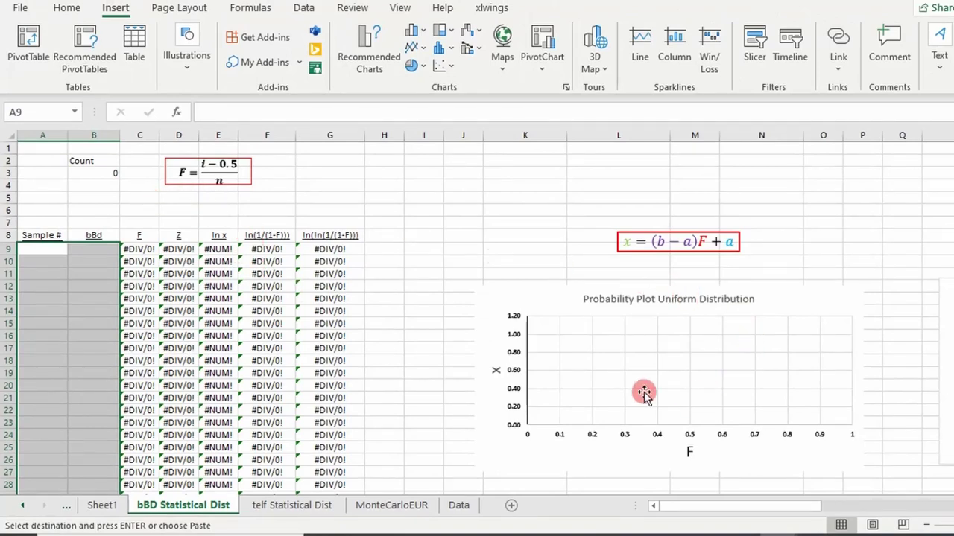
Paste the copied bbd values into the bBd column starting at B9
drag(755, 506, 951, 494)
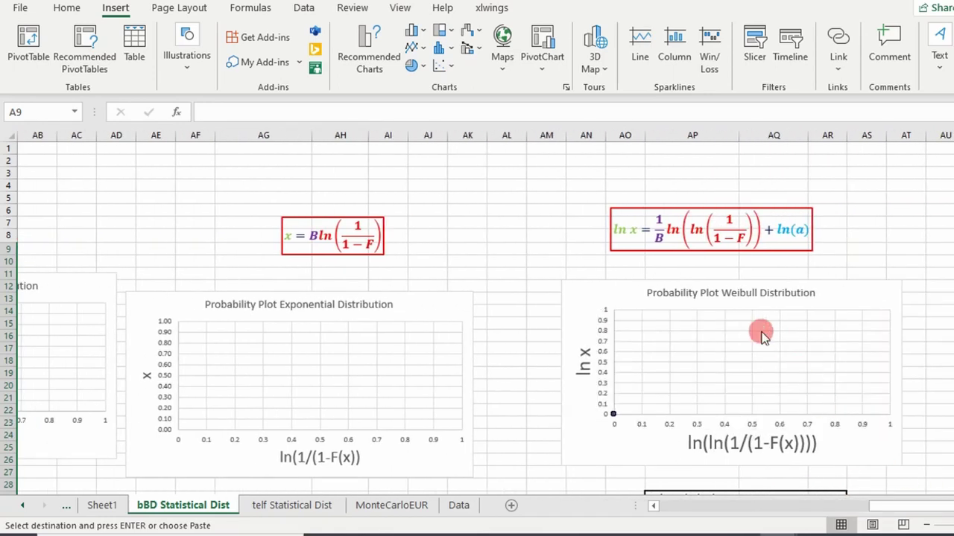
drag(847, 509, 673, 504)
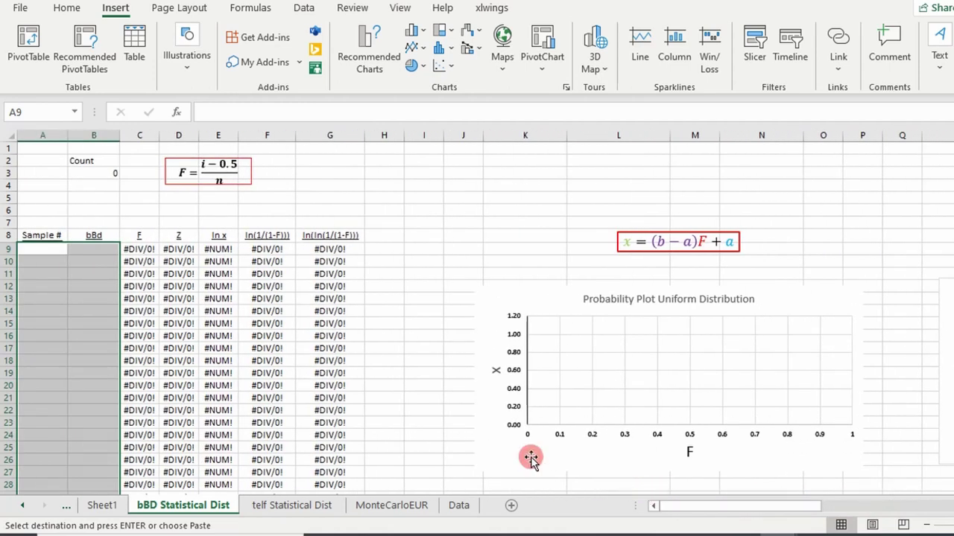
click(79, 248)
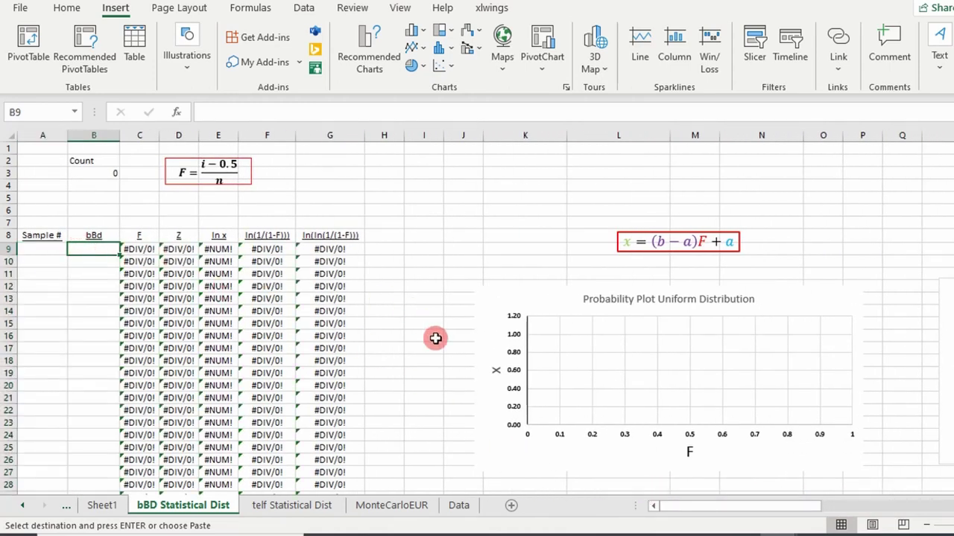
key(ctrl+shift+Down)
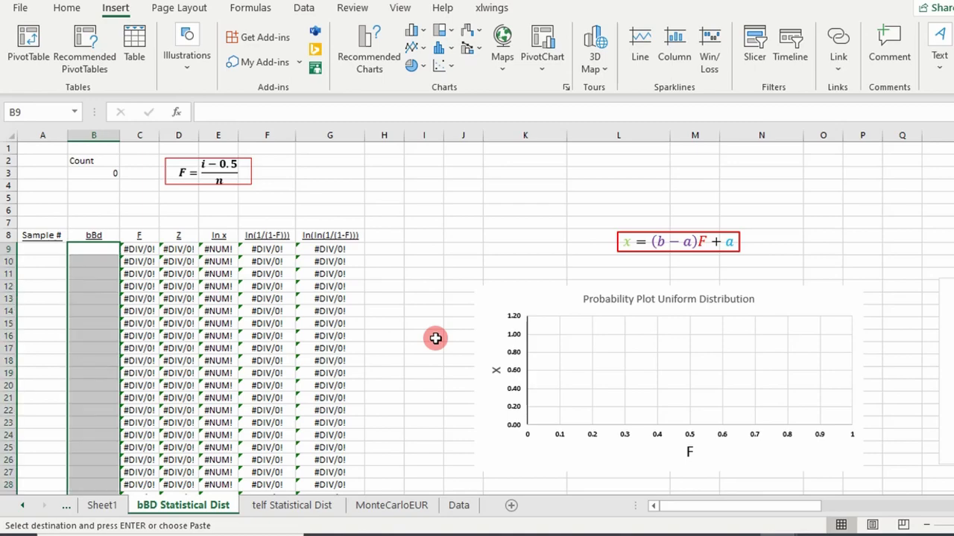
key(ctrl+v)
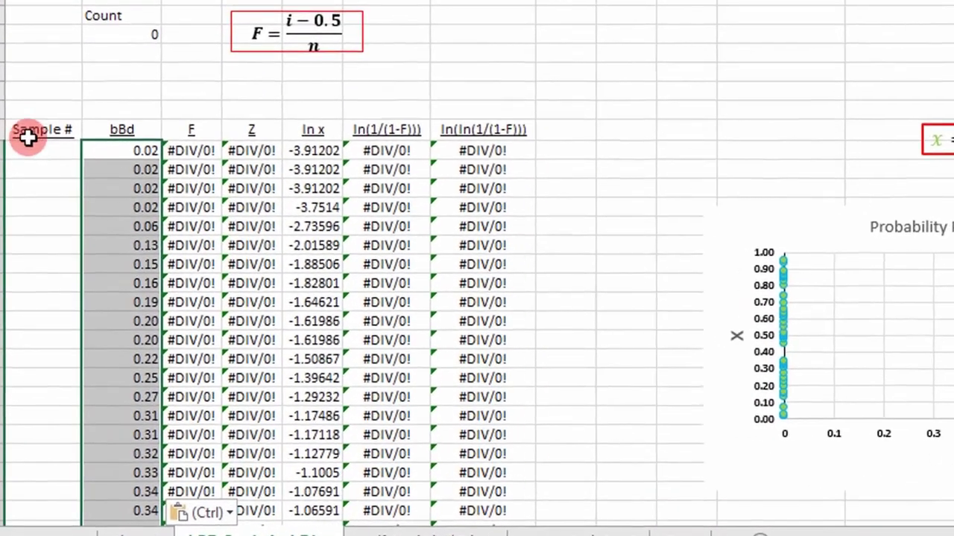
Number the samples in the Sample # column by entering 1 and 2 from A9 and filling the series down alongside the data
click(35, 148)
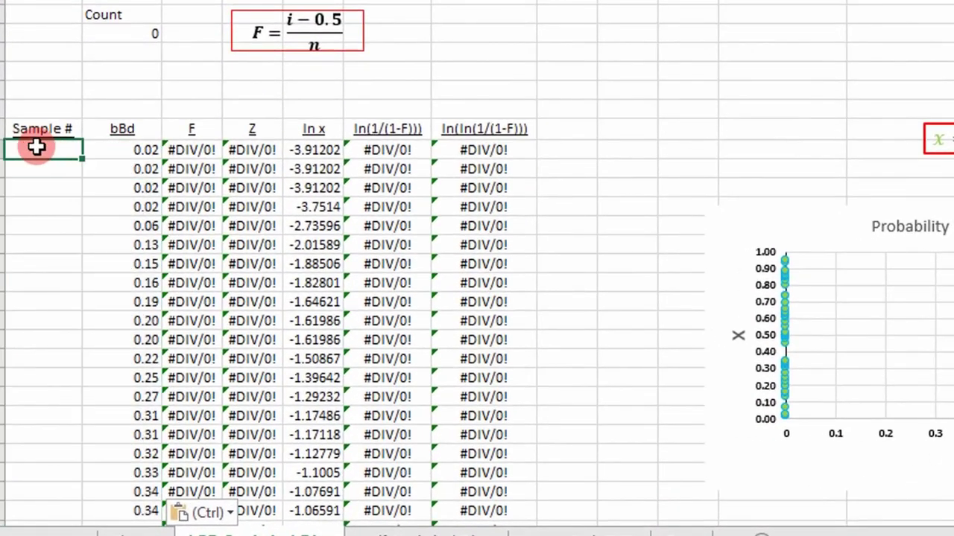
text(1)
key(Return)
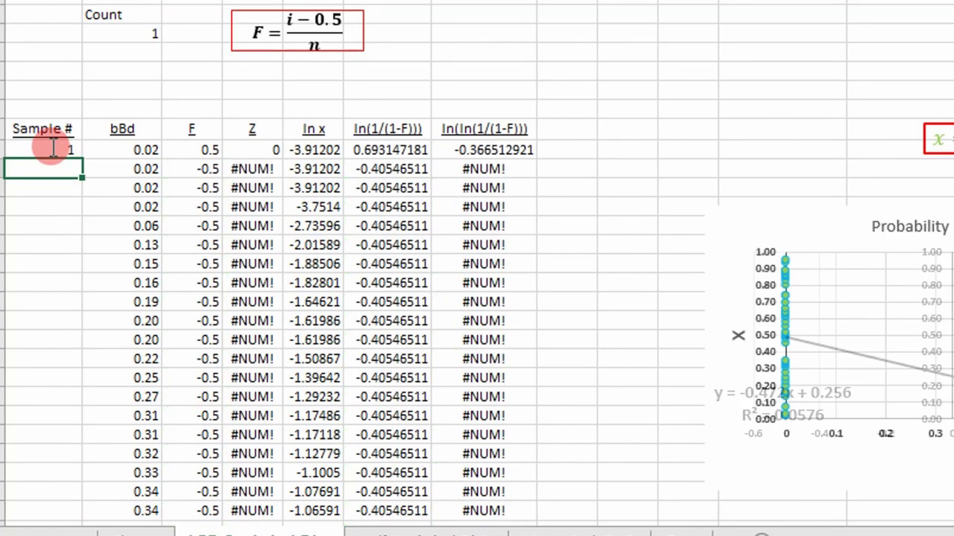
text(2)
key(Return)
drag(54, 148, 68, 171)
double_click(85, 179)
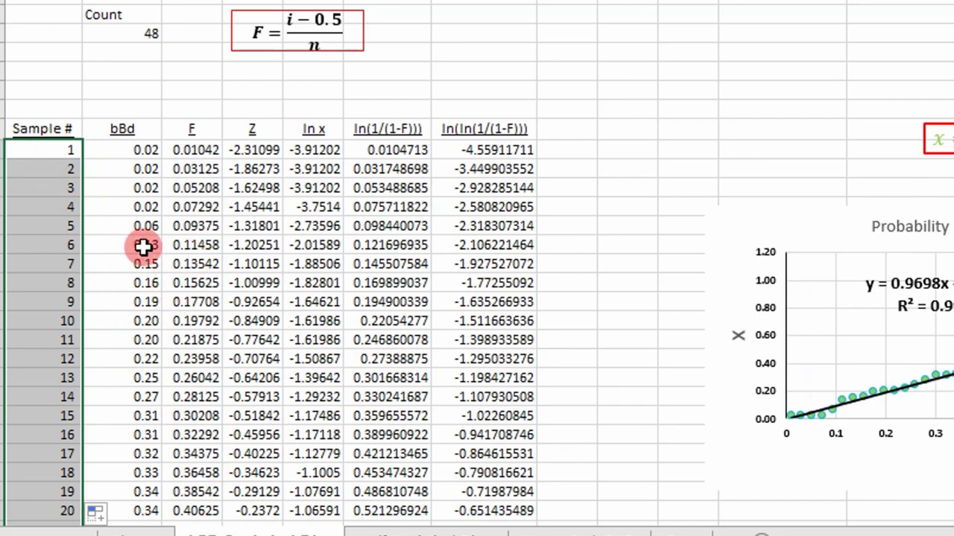
Examine the uniform distribution's probability plot fit, its intercept, slope and percentile table, and the bBD frequency histogram
click(101, 157)
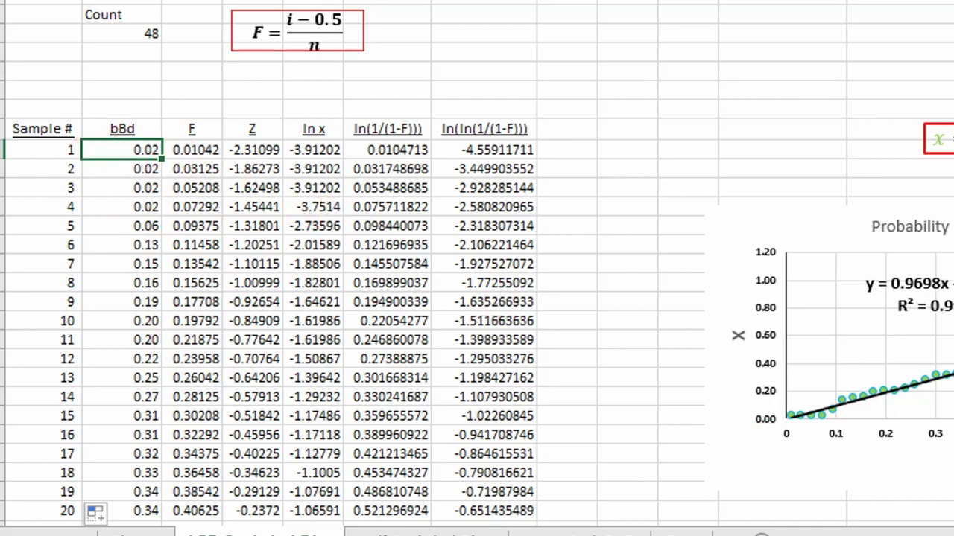
scroll(683, 339, right, 10)
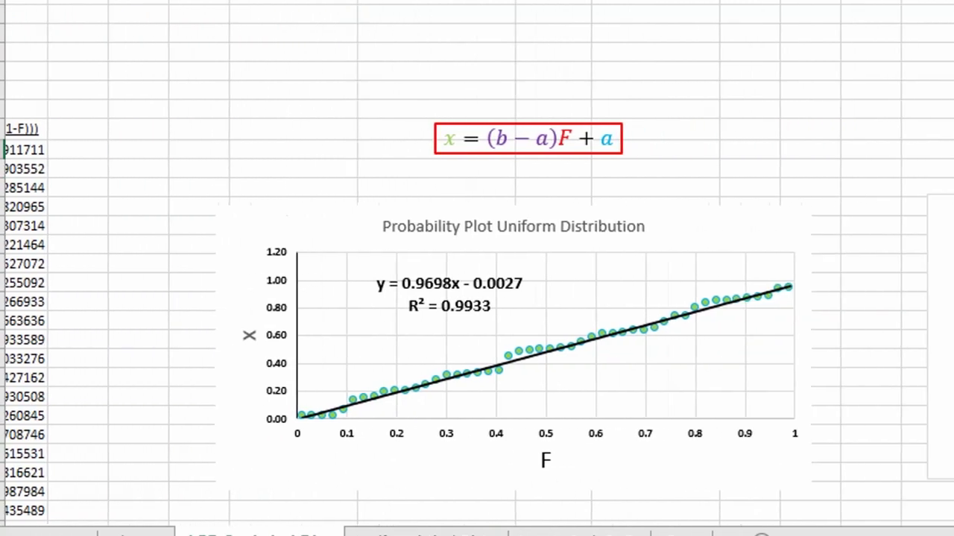
scroll(430, 294, down, 3)
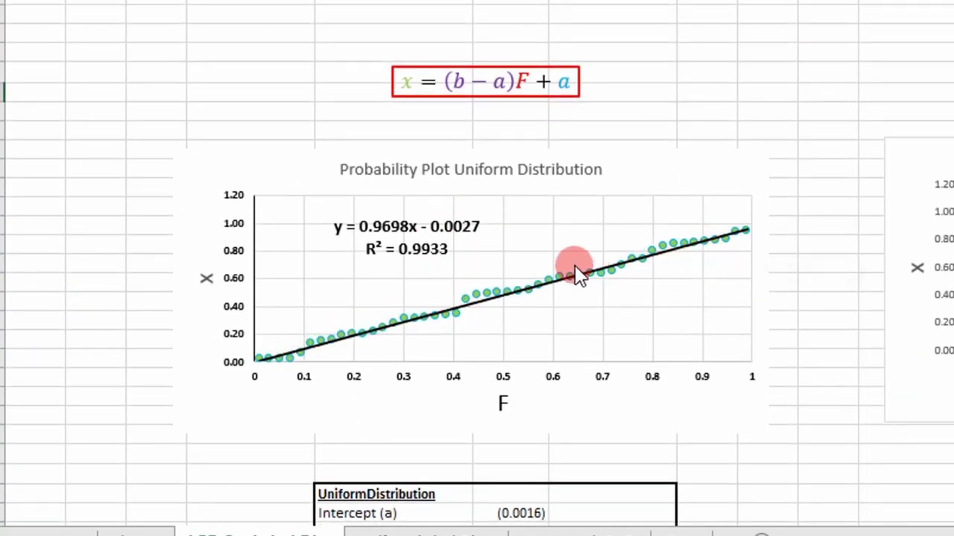
scroll(645, 245, down, 6)
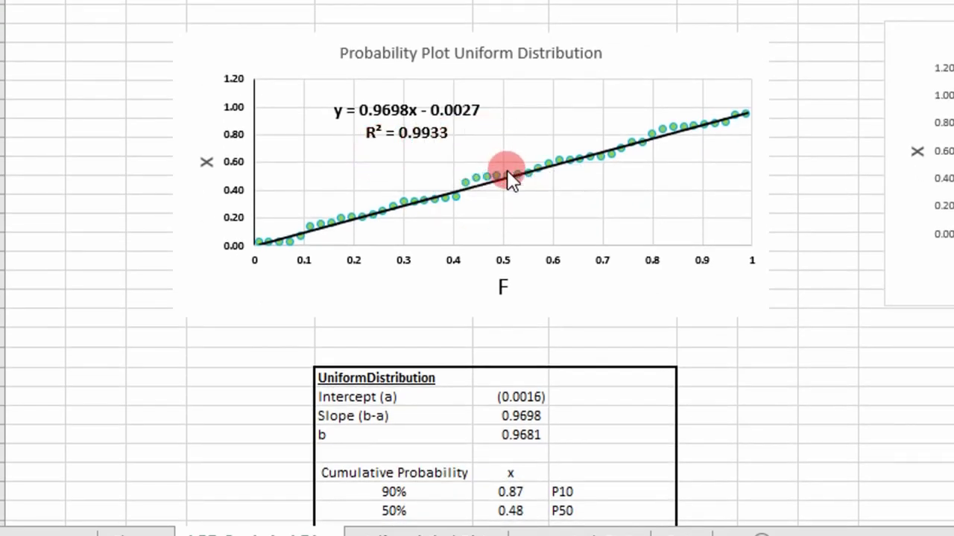
scroll(504, 179, down, 9)
scroll(504, 198, down, 9)
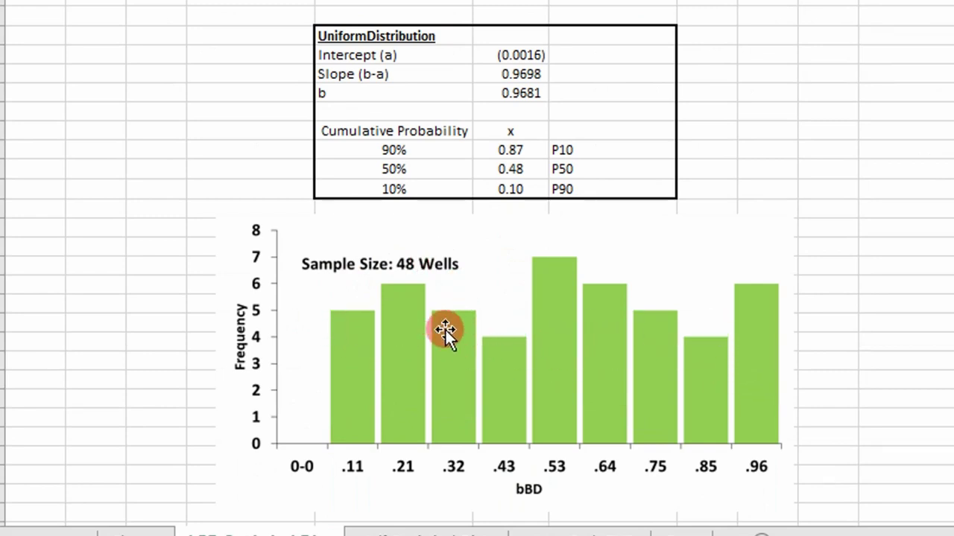
scroll(670, 324, up, 7)
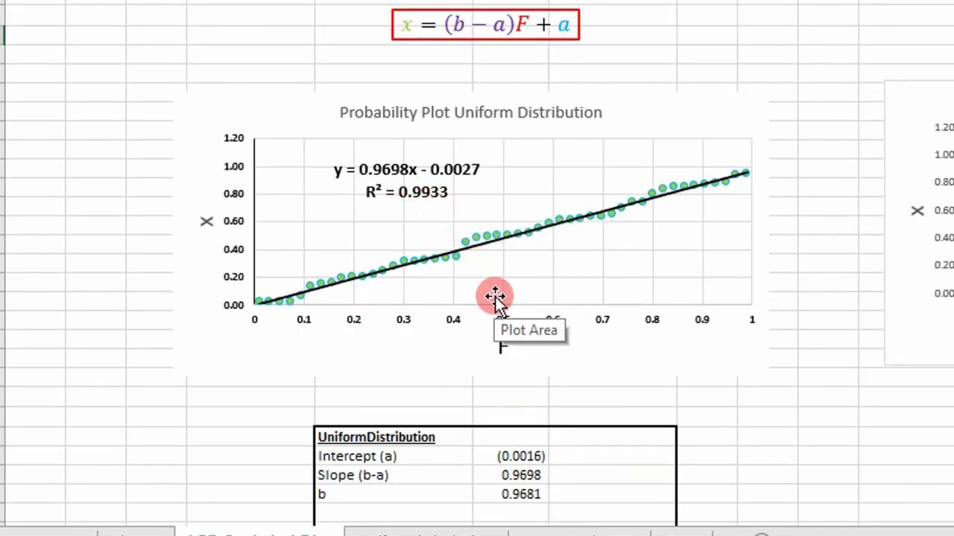
scroll(549, 363, down, 1)
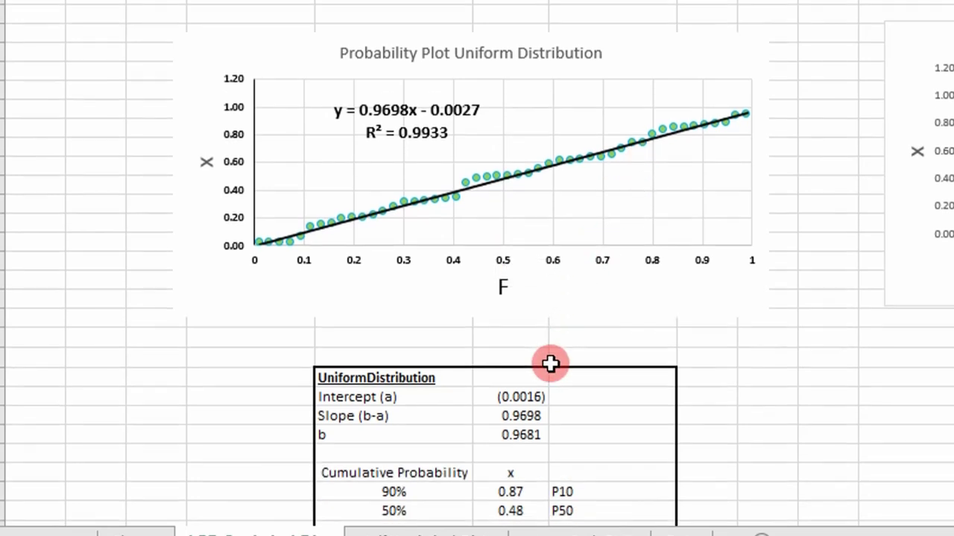
click(507, 397)
scroll(524, 447, down, 1)
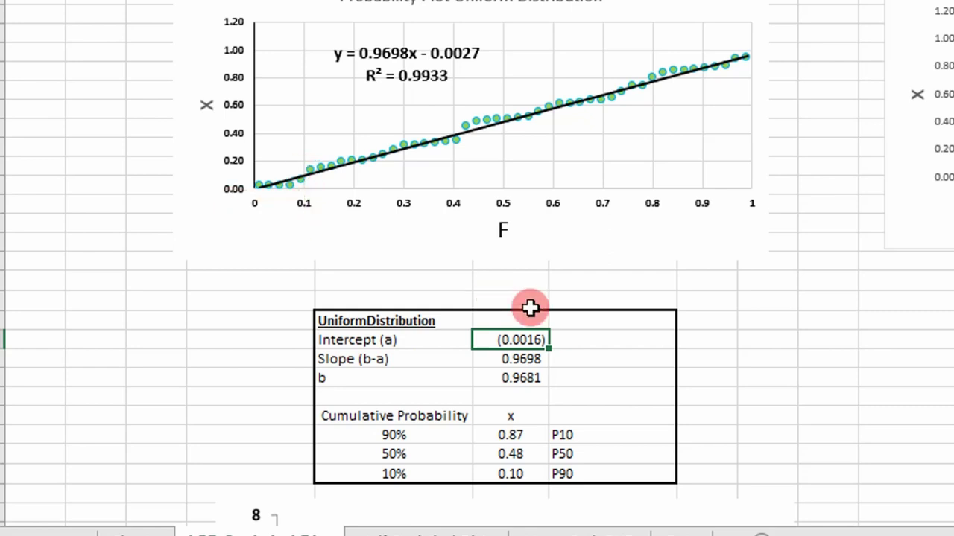
Compare the fit equations, R² values and parameter tables of the normal, lognormal, exponential and Weibull probability plots with the uniform one
scroll(555, 357, up, 2)
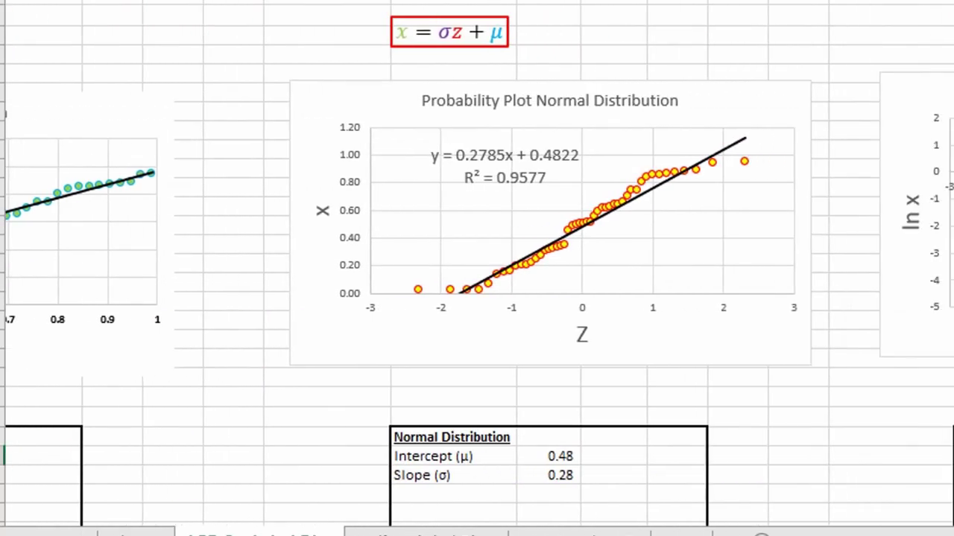
scroll(647, 212, left, 1)
scroll(604, 224, down, 1)
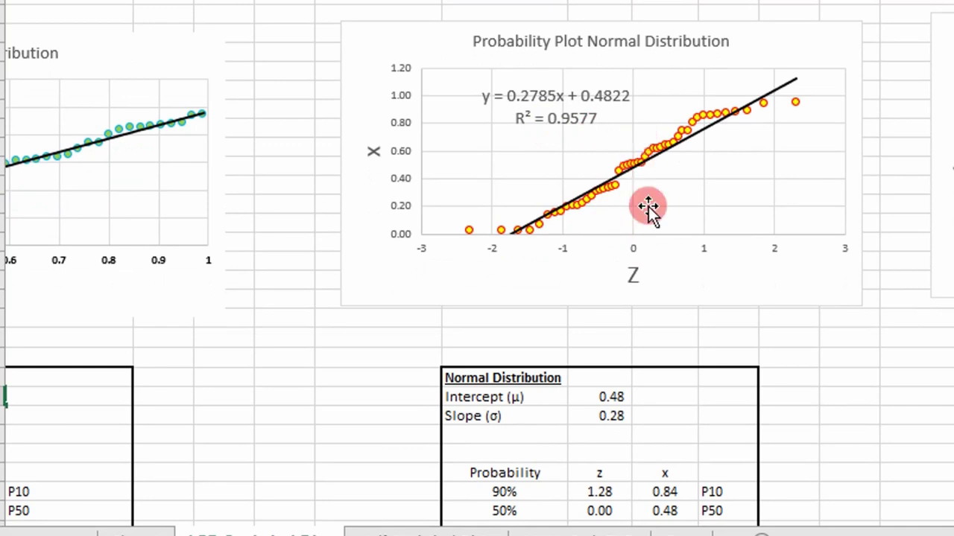
scroll(648, 208, down, 1)
scroll(579, 238, up, 2)
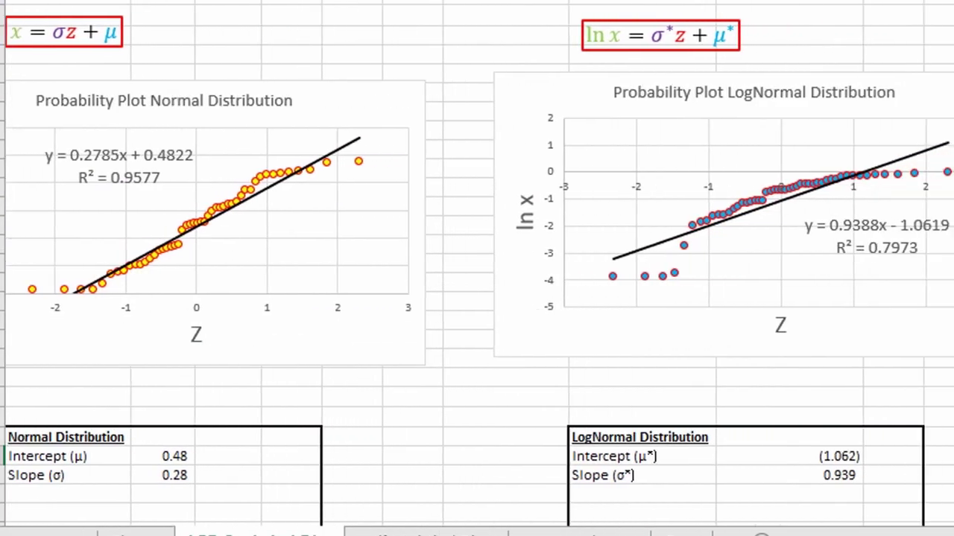
scroll(820, 266, left, 1)
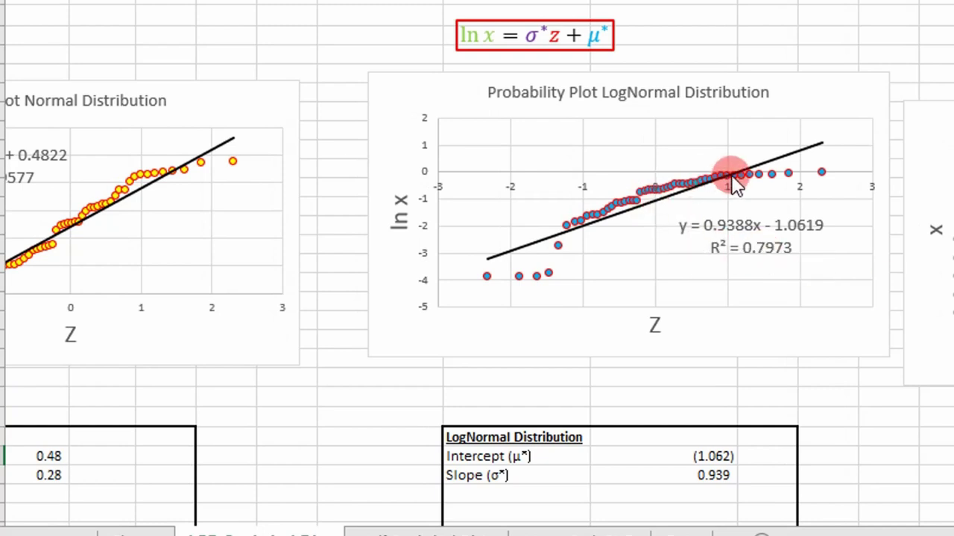
scroll(479, 264, right, 3)
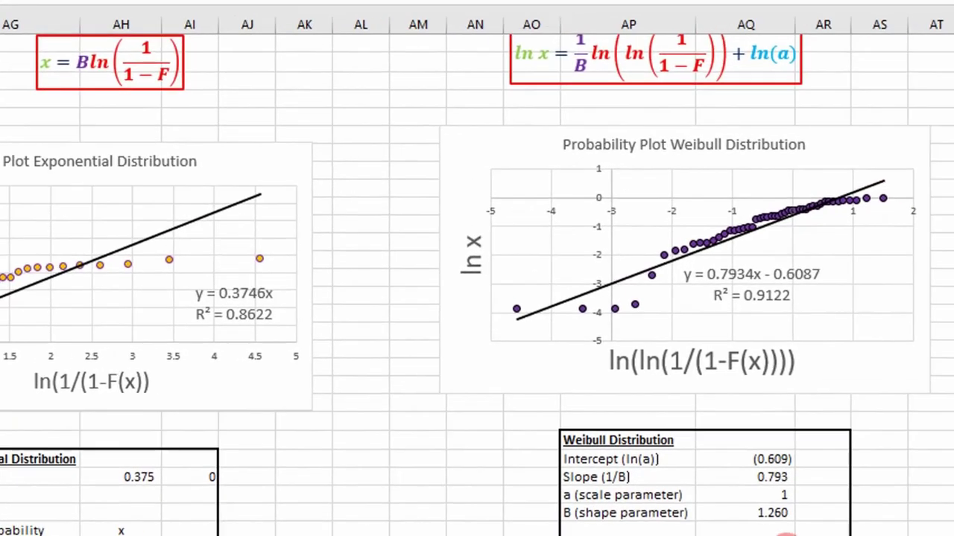
drag(820, 534, 827, 534)
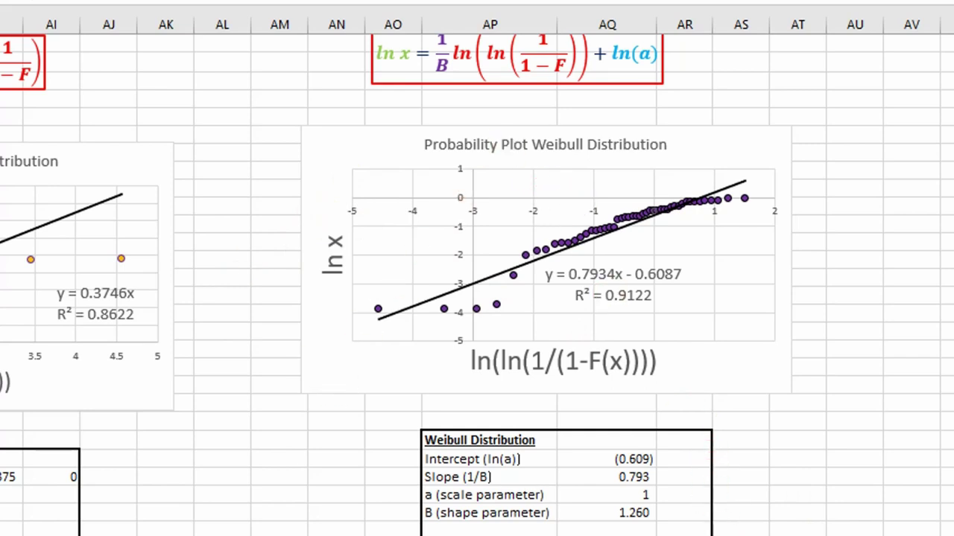
drag(826, 534, 782, 533)
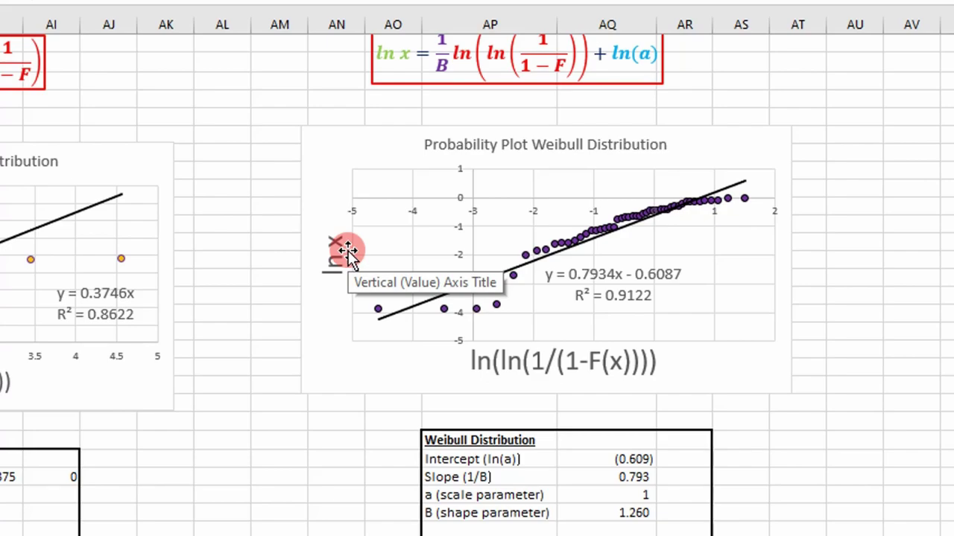
drag(813, 534, 632, 535)
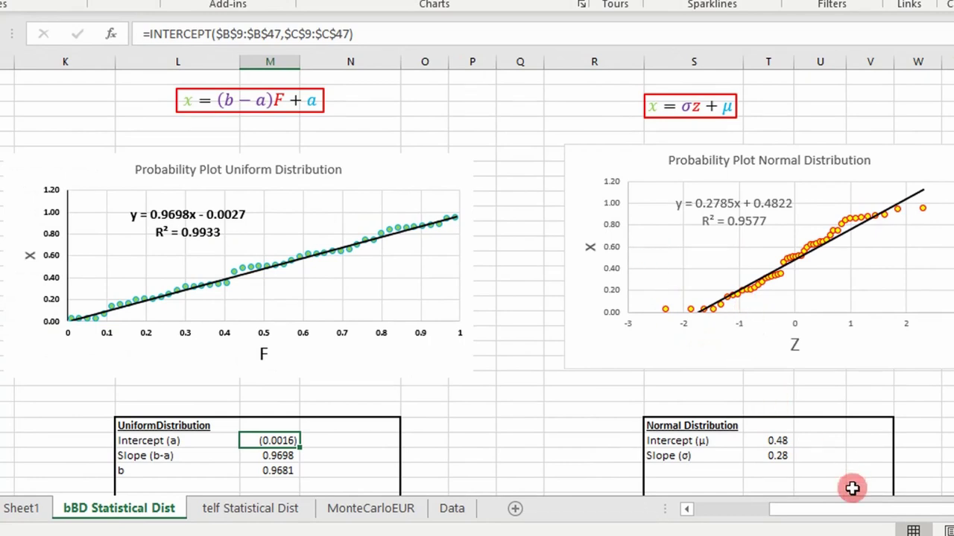
drag(842, 514, 903, 515)
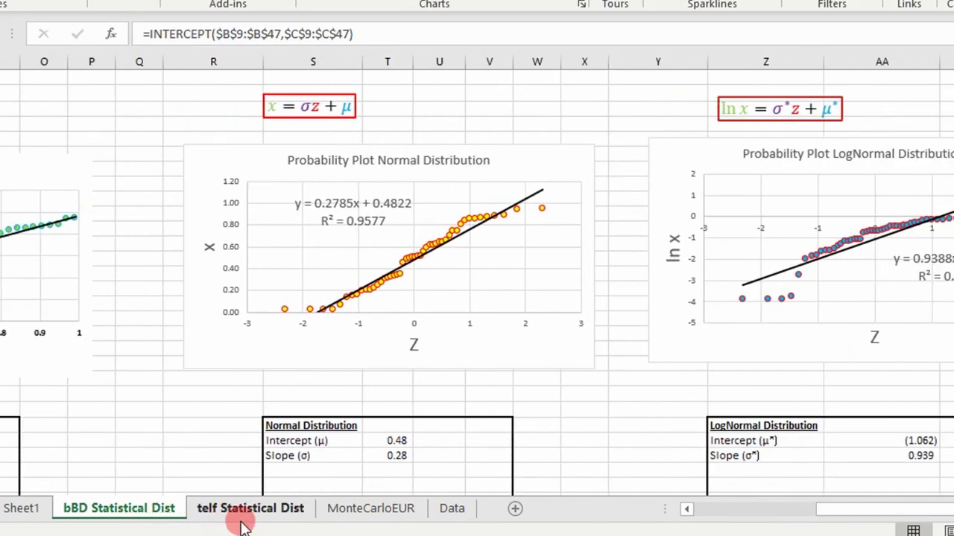
Copy the telf months values on the Data sheet from F3 down to the end of the column
click(456, 510)
scroll(374, 395, up, 7)
scroll(374, 395, up, 3)
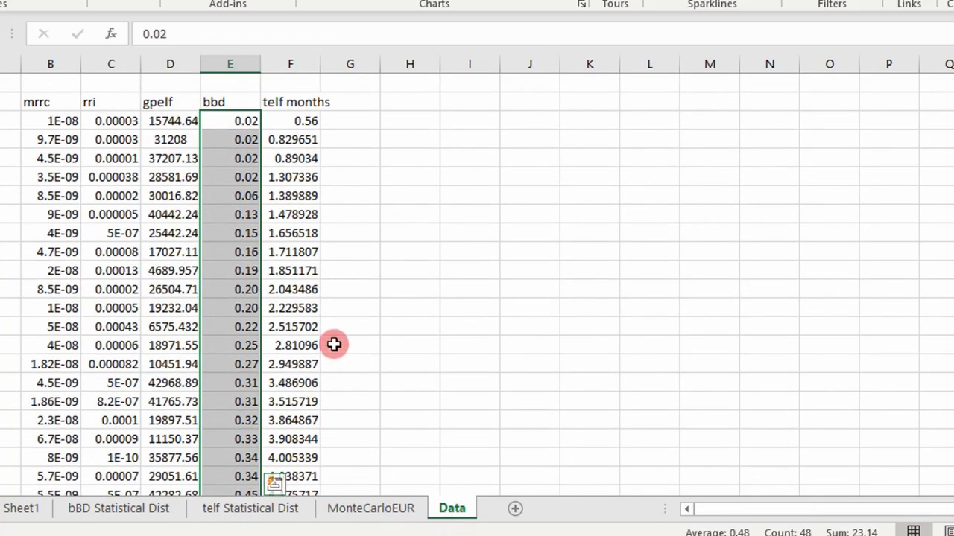
click(302, 122)
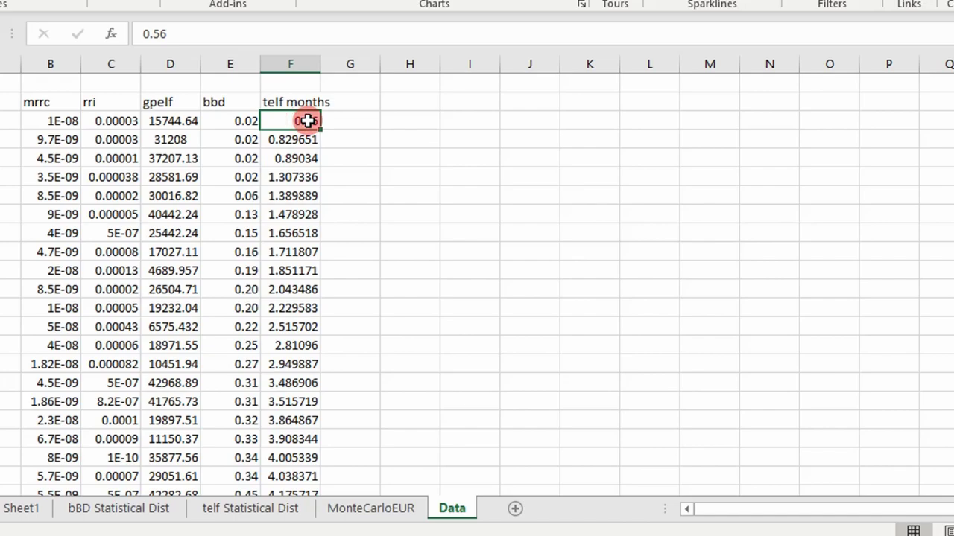
key(ctrl+shift+Down)
key(ctrl+c)
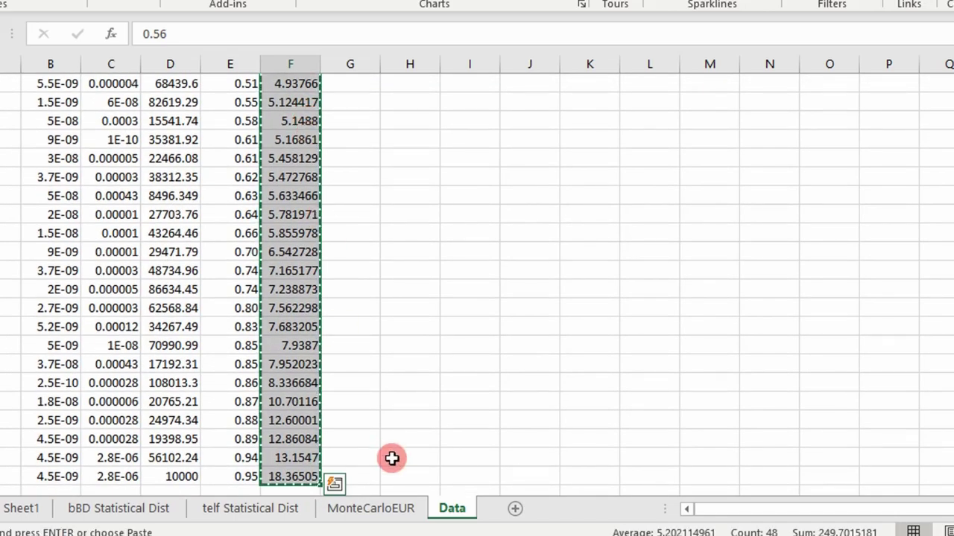
Paste the copied telf months values into the telf column of the telf Statistical Dist sheet, starting at B9
click(287, 512)
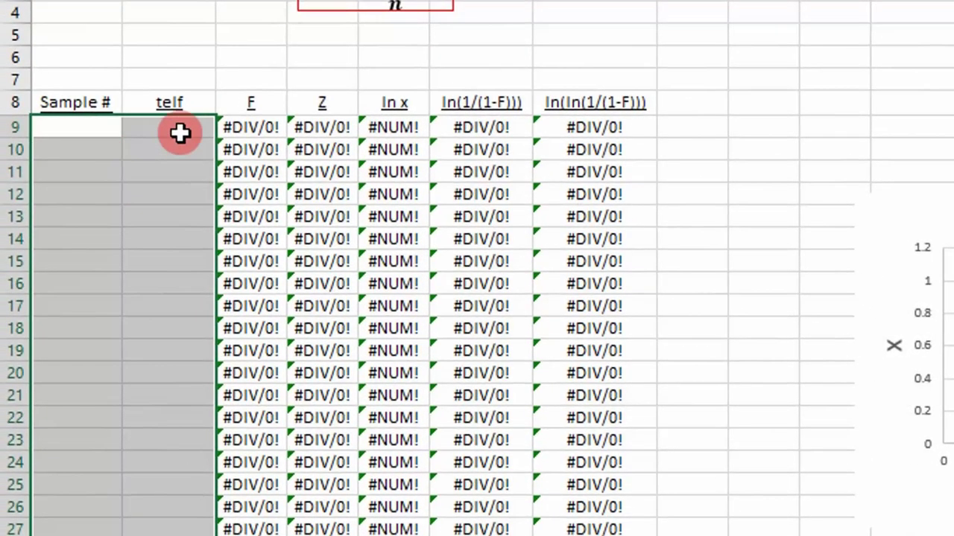
click(170, 135)
key(ctrl+v)
Number the telf samples in the Sample # column consecutively from 1 at A9 down to the last data row
click(95, 126)
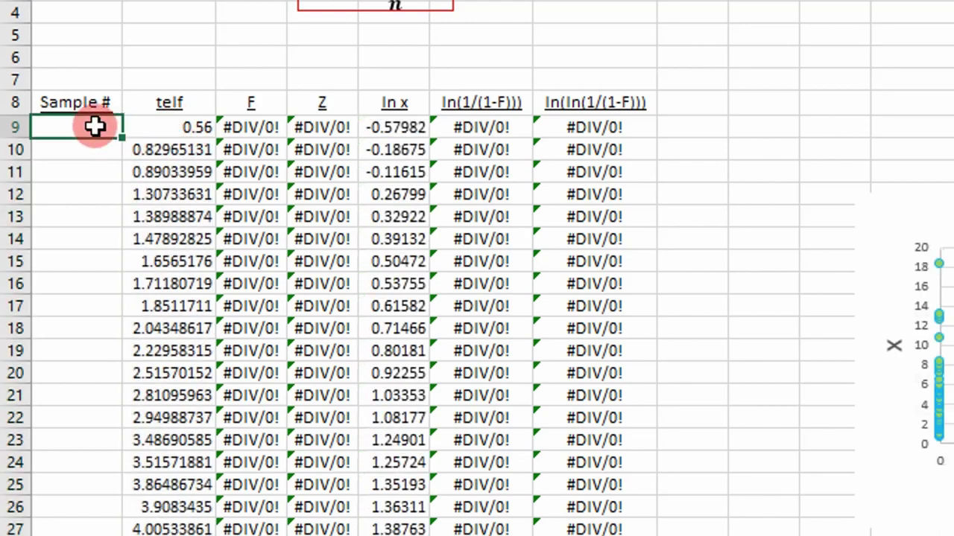
key(ctrl+v)
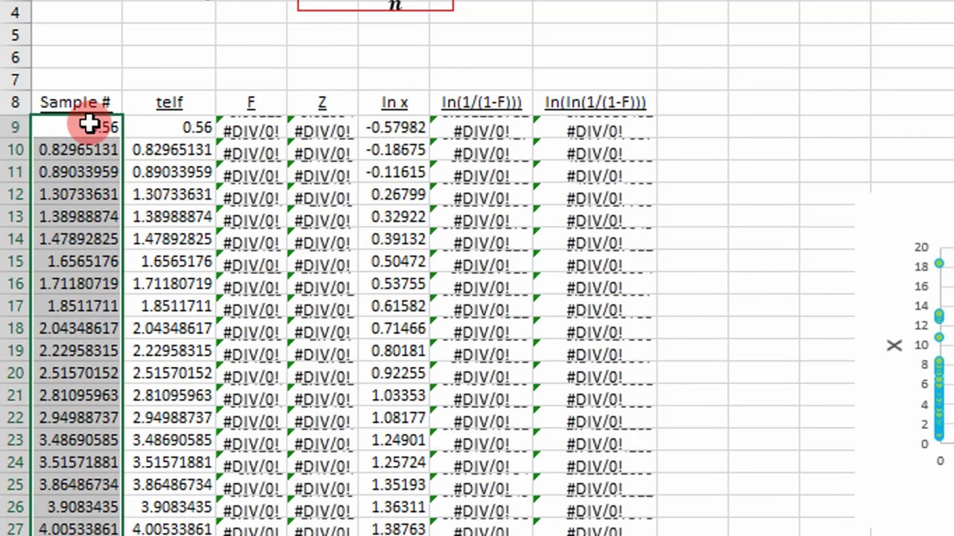
click(90, 124)
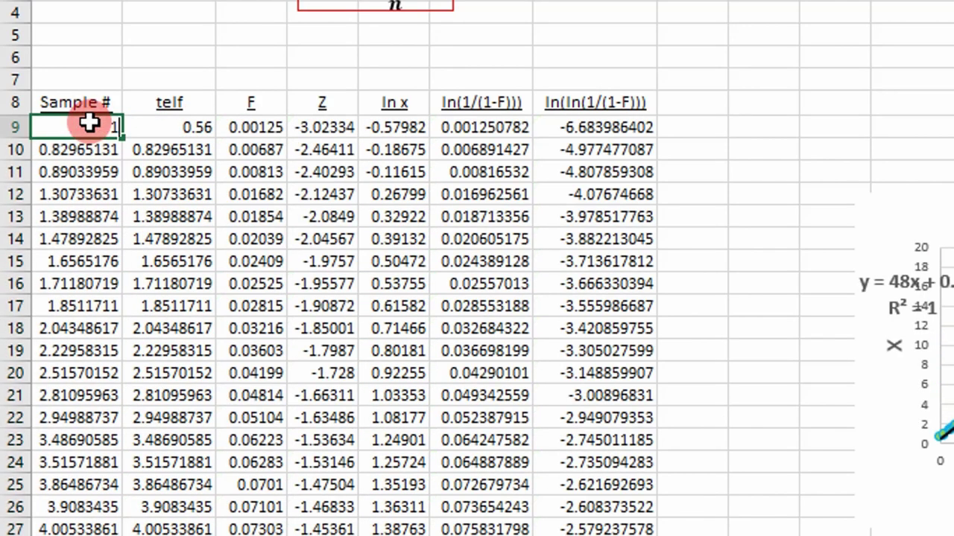
text(1)
key(Return)
text(2)
key(Return)
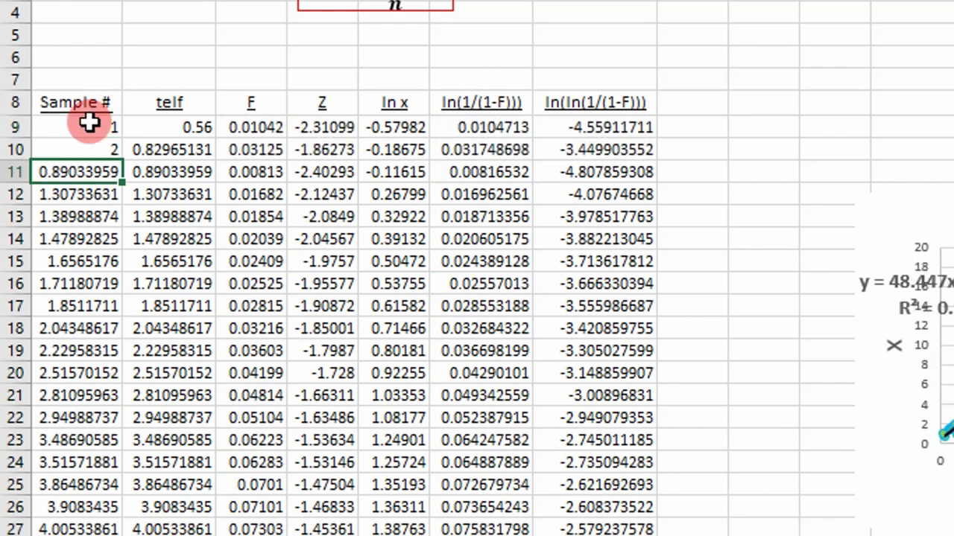
click(100, 128)
mouse_move(100, 137)
mouse_down()
mouse_move(101, 149)
mouse_move(91, 148)
mouse_up()
click(953, 223)
double_click(123, 158)
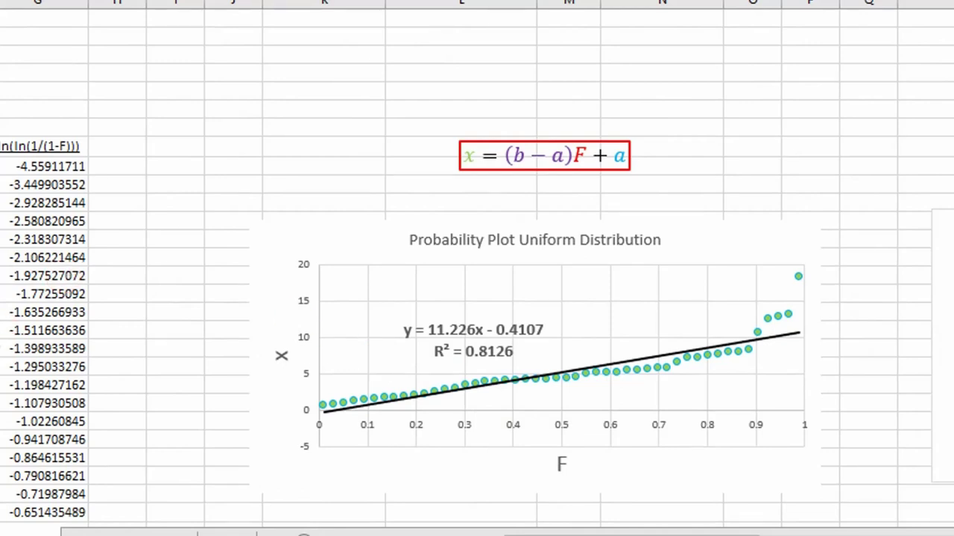
Compare the fit equations, R² values and parameter tables of the telf uniform, normal, lognormal, exponential and Weibull probability plots
scroll(281, 466, down, 2)
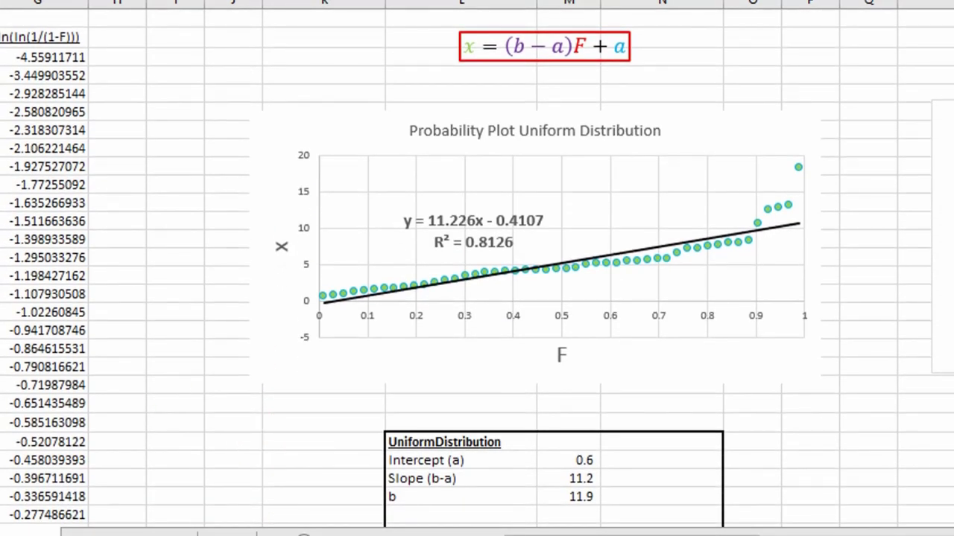
scroll(454, 398, up, 2)
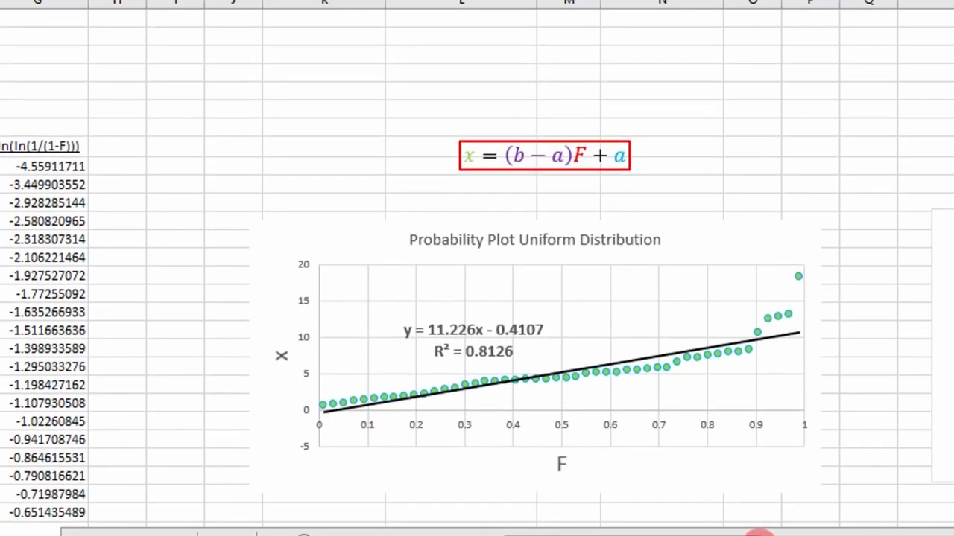
drag(727, 533, 816, 530)
scroll(266, 356, down, 1)
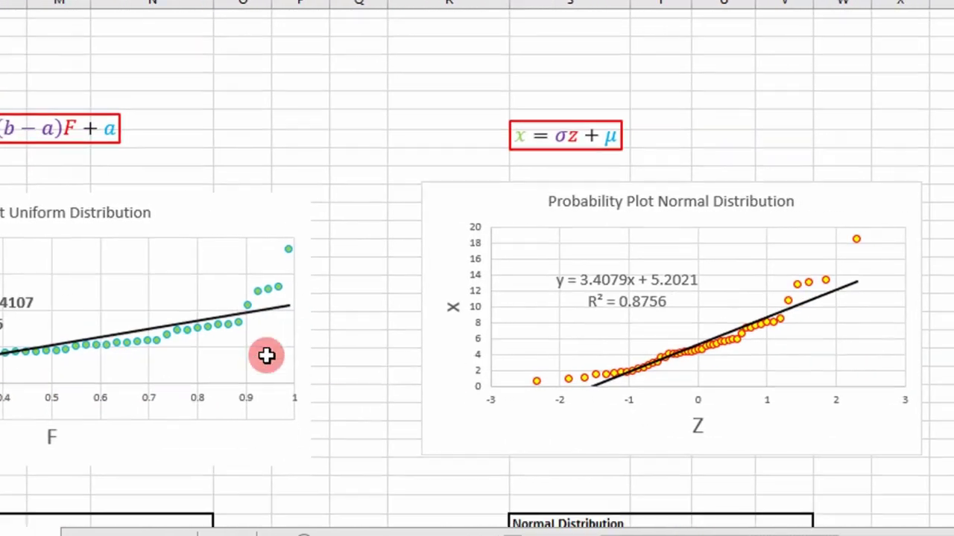
scroll(60, 236, down, 2)
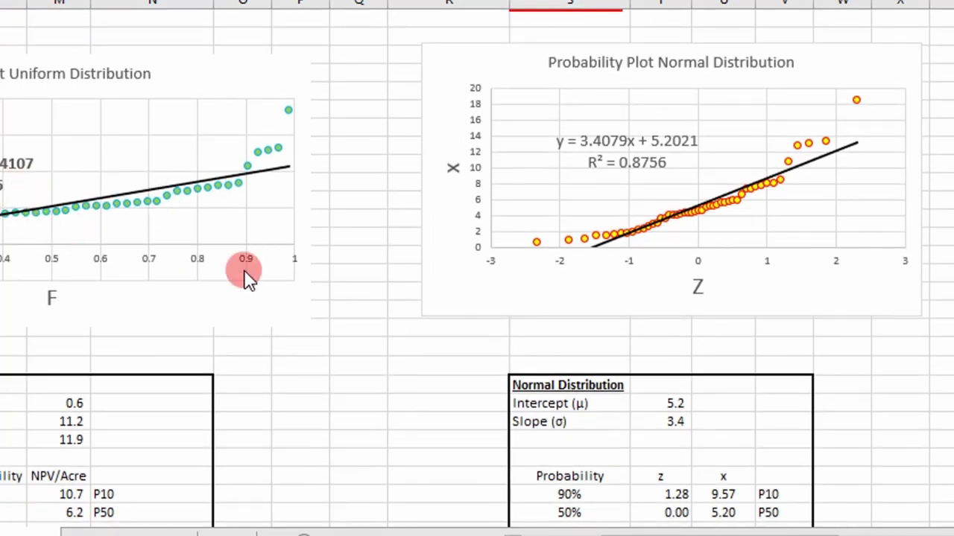
scroll(323, 232, up, 1)
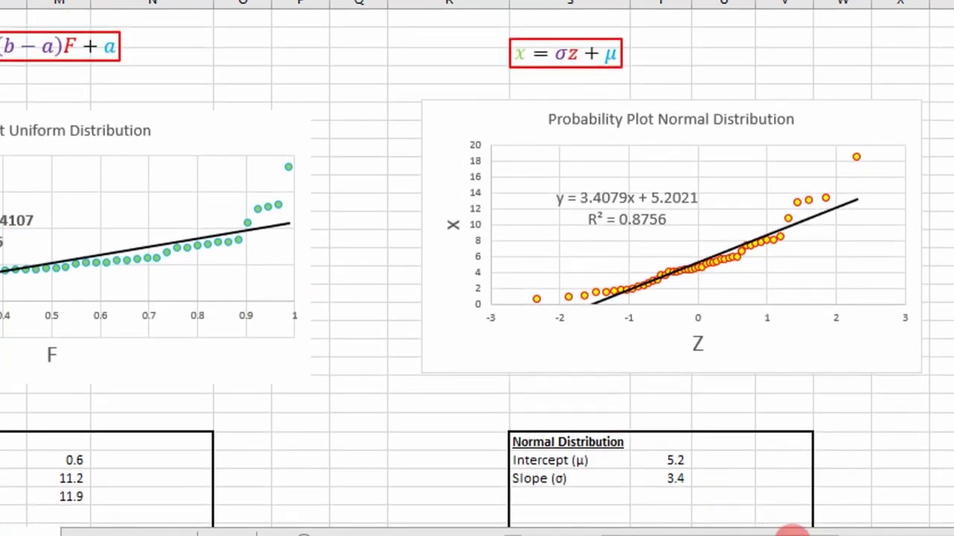
drag(791, 530, 857, 530)
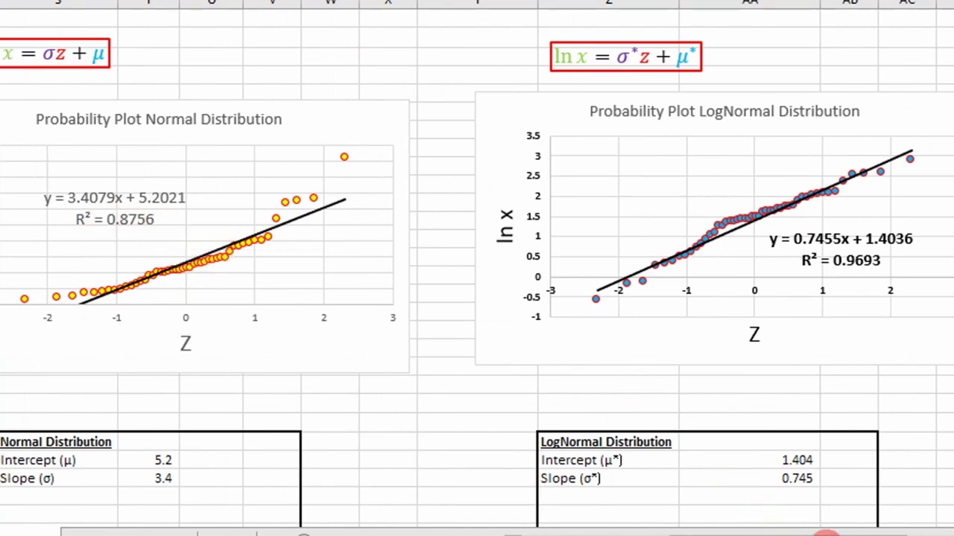
drag(825, 533, 856, 532)
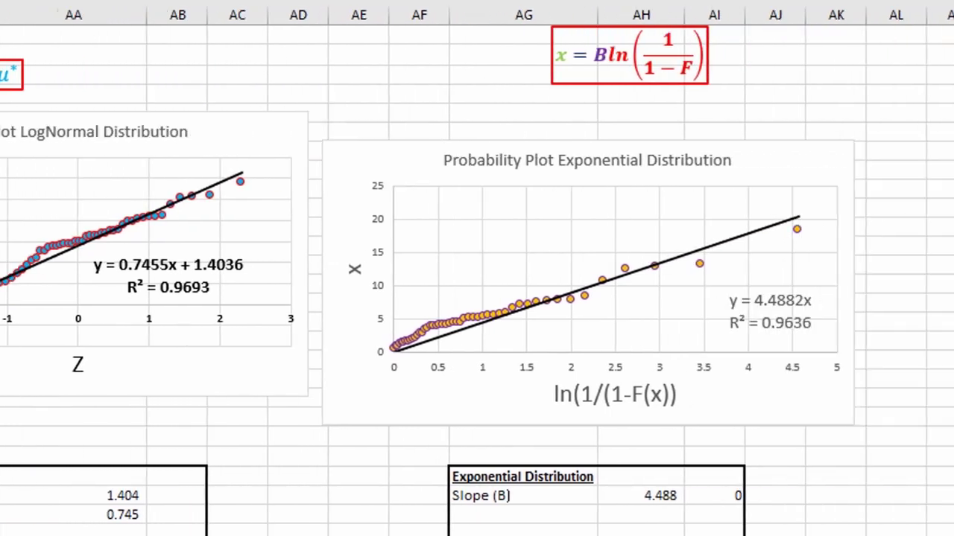
scroll(820, 256, right, 1)
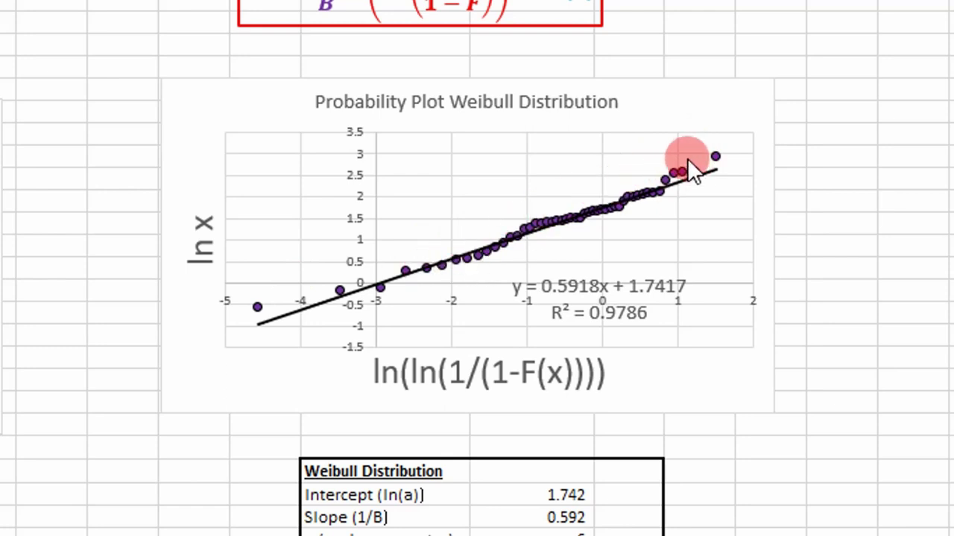
click(599, 315)
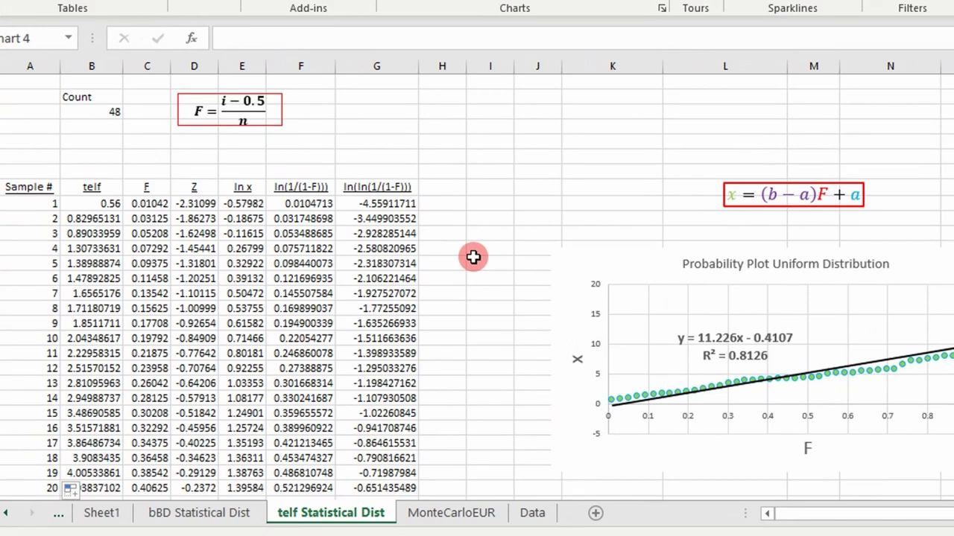
Clear the existing EUR values on the MonteCarloEUR sheet from I9 down to the end of the column
click(458, 513)
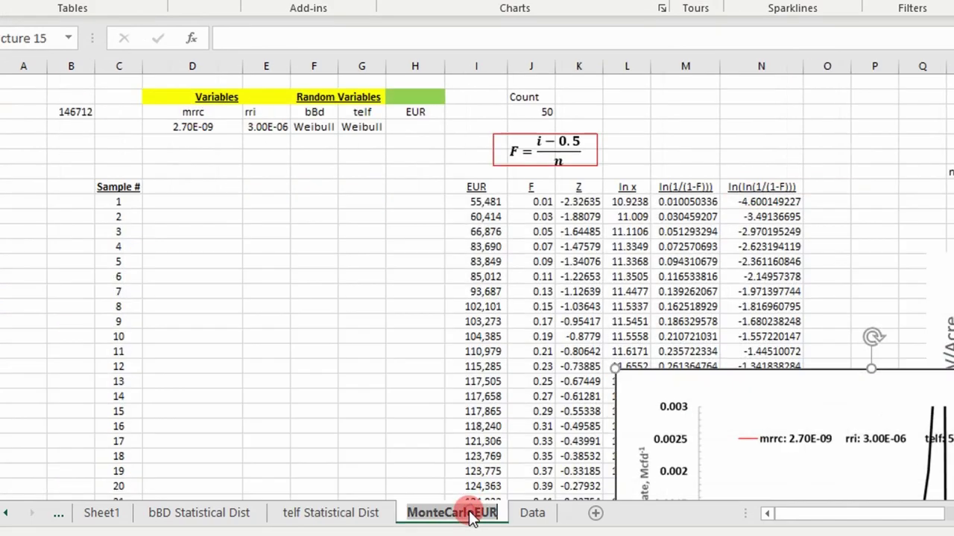
click(469, 203)
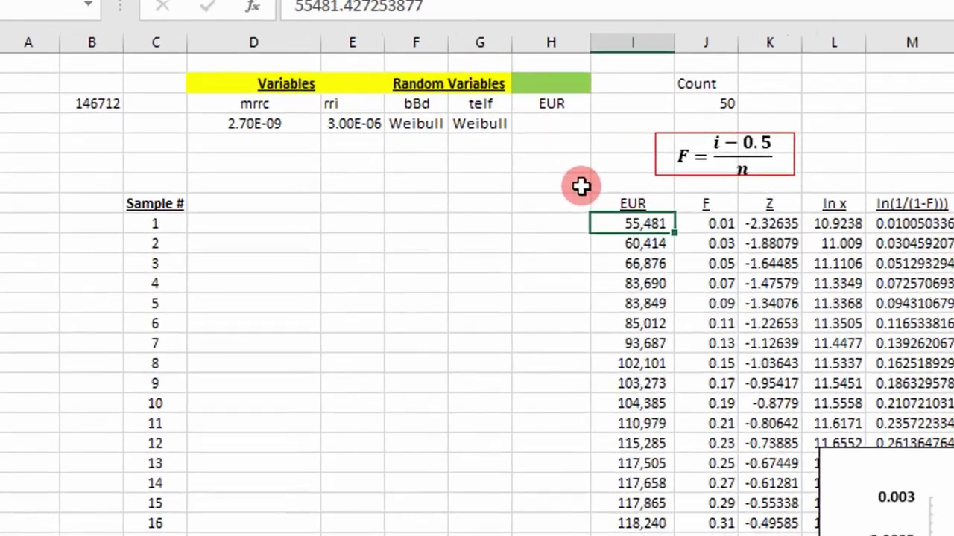
key(ctrl+shift+Down)
key(Delete)
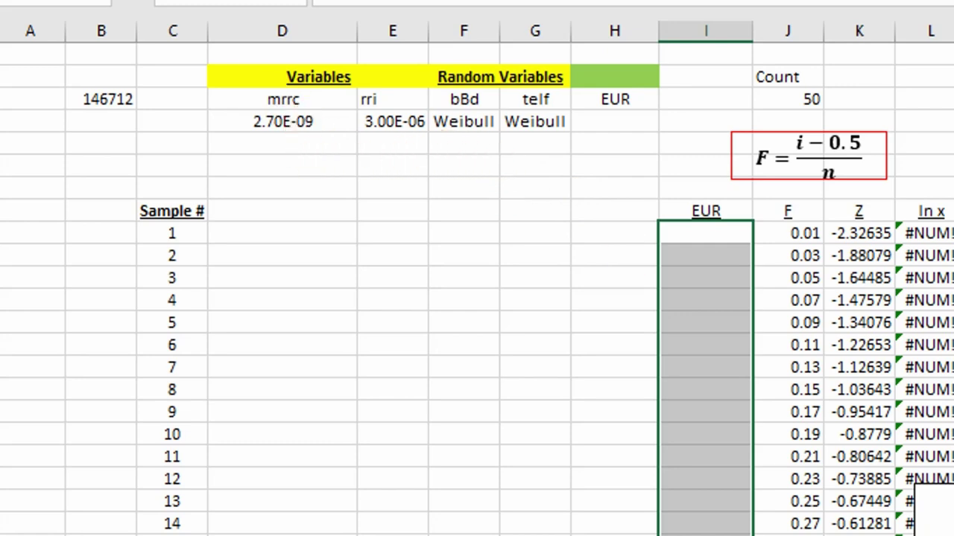
Move the reciprocal rate versus cumulative production chart clear of the F, Z and ln columns, to the area beyond column O
drag(953, 484, 953, 89)
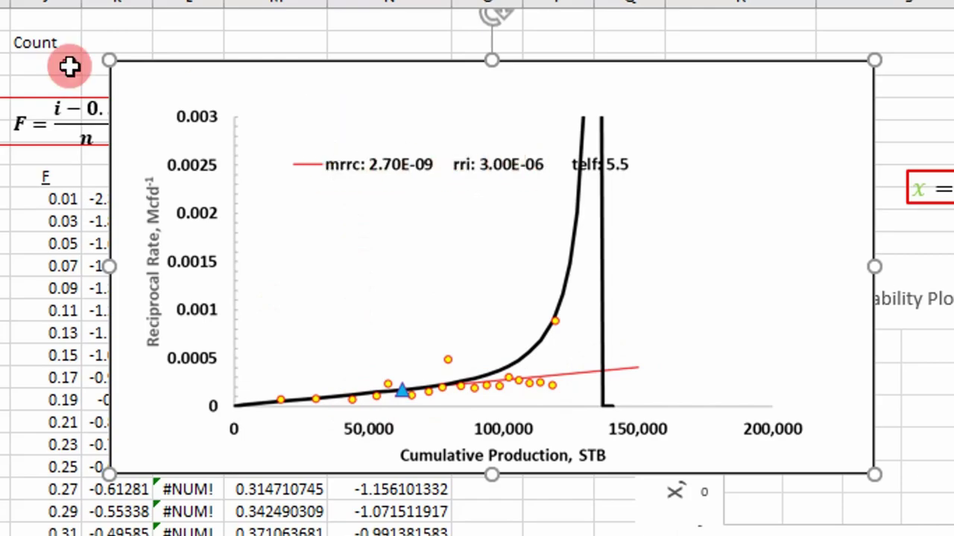
key(Escape)
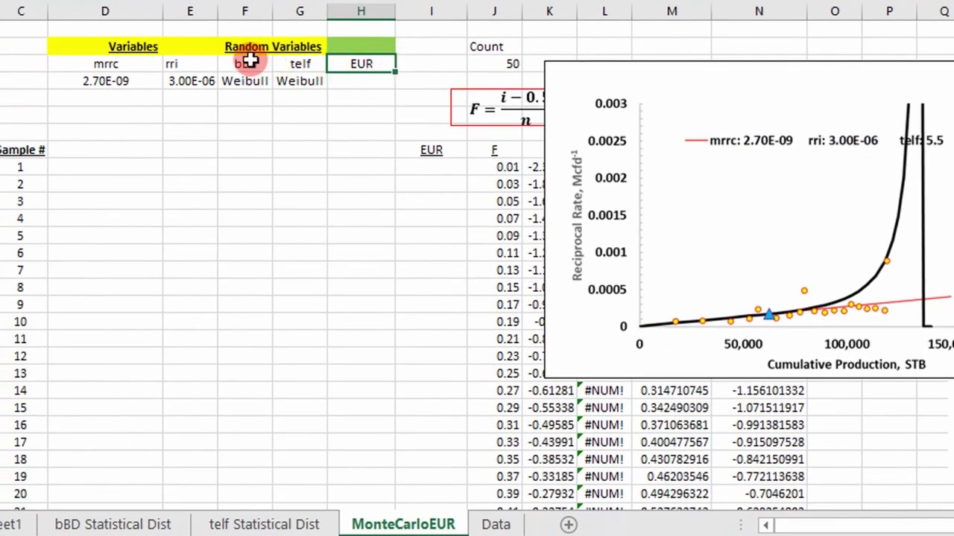
drag(249, 63, 256, 78)
drag(313, 62, 313, 79)
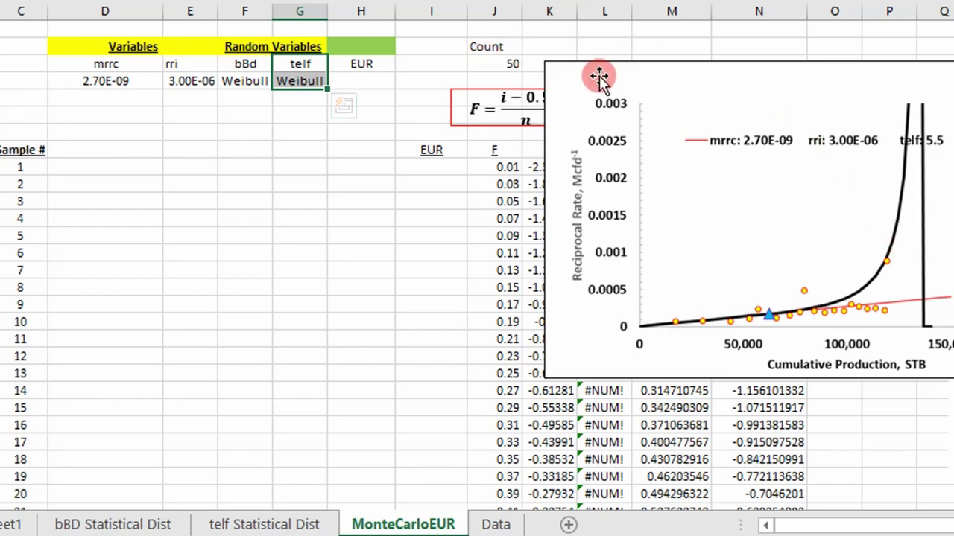
drag(599, 76, 913, 334)
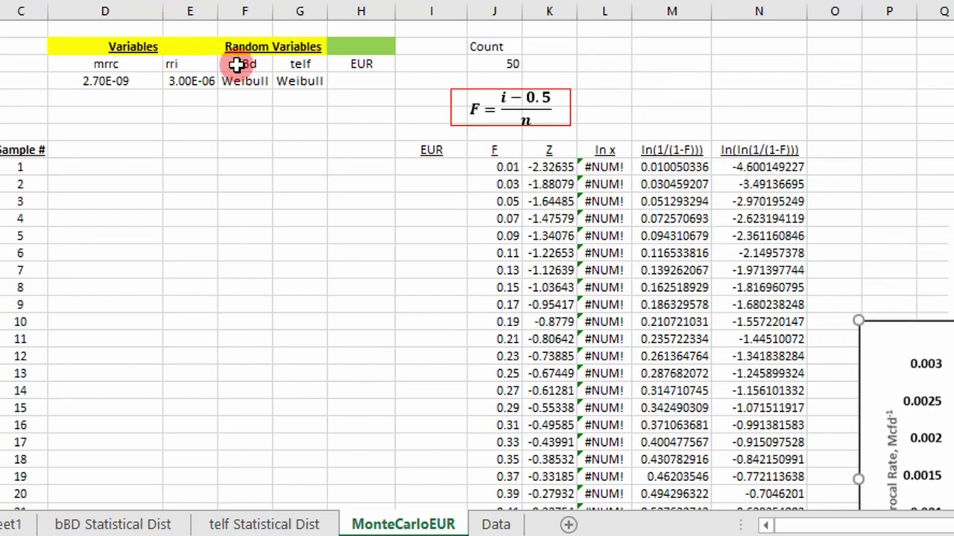
drag(237, 64, 296, 80)
click(297, 81)
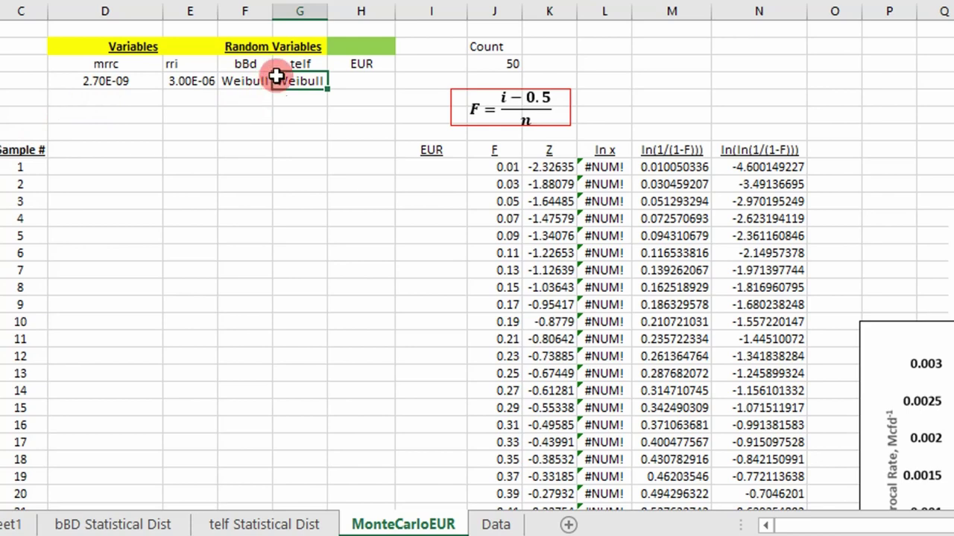
click(243, 95)
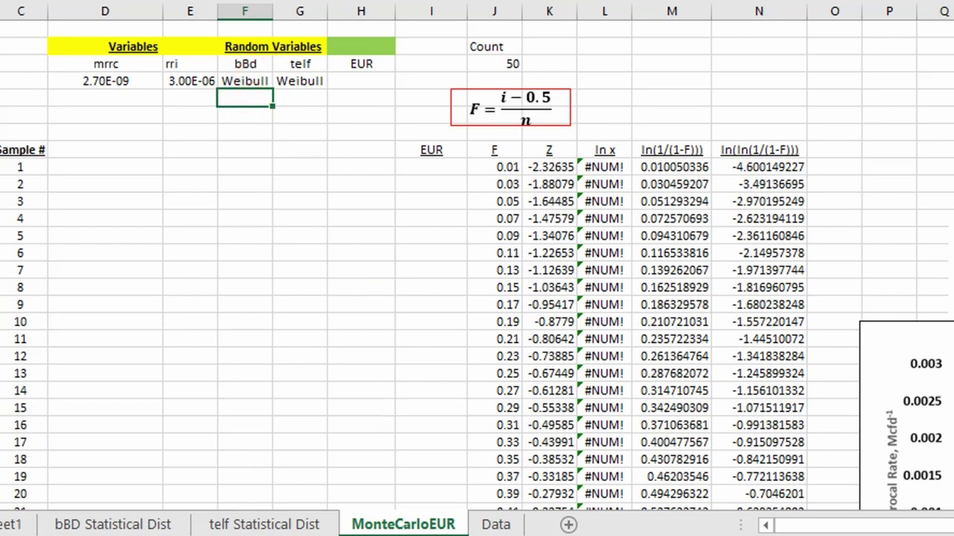
Copy the Weibull scale parameter a and shape parameter B from the Weibull Distribution table on the bBD Statistical Dist sheet
click(100, 526)
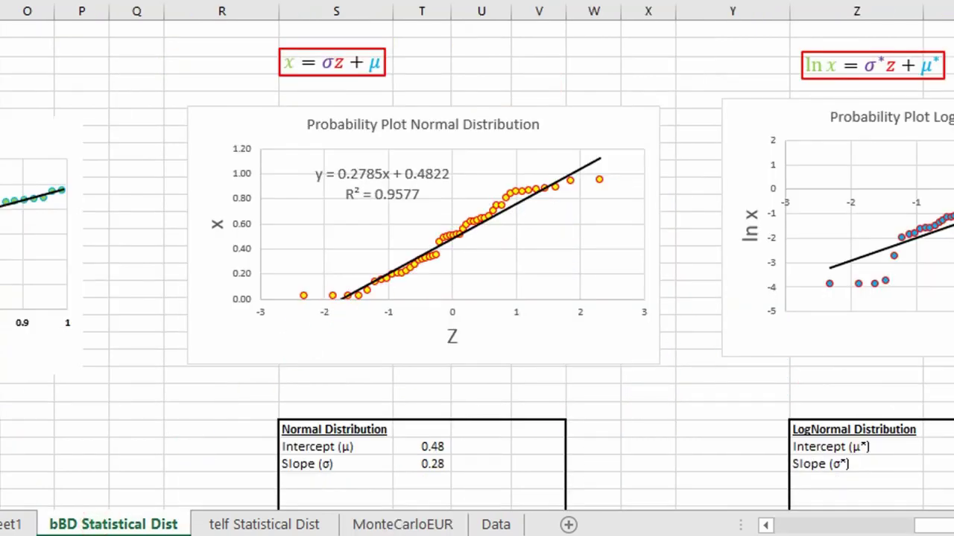
scroll(477, 261, right, 10)
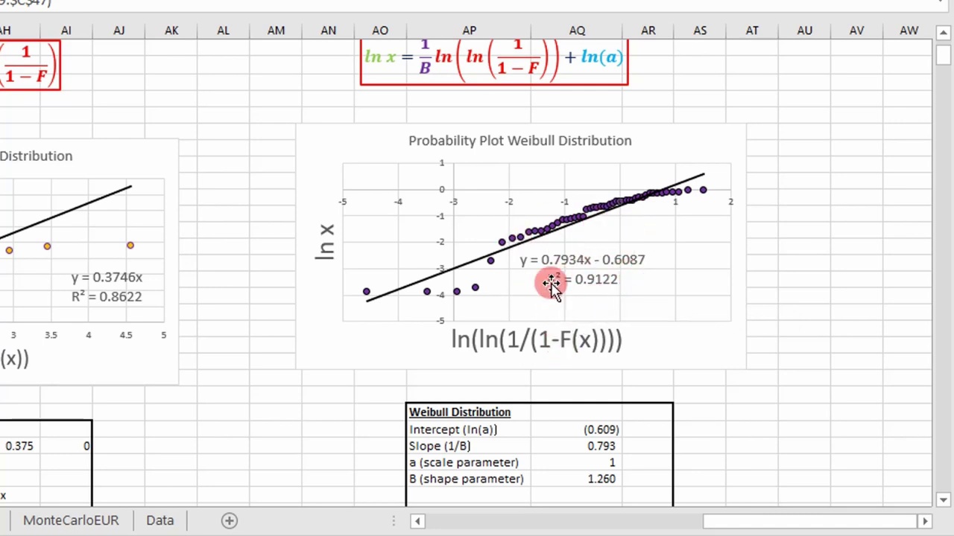
scroll(609, 291, down, 3)
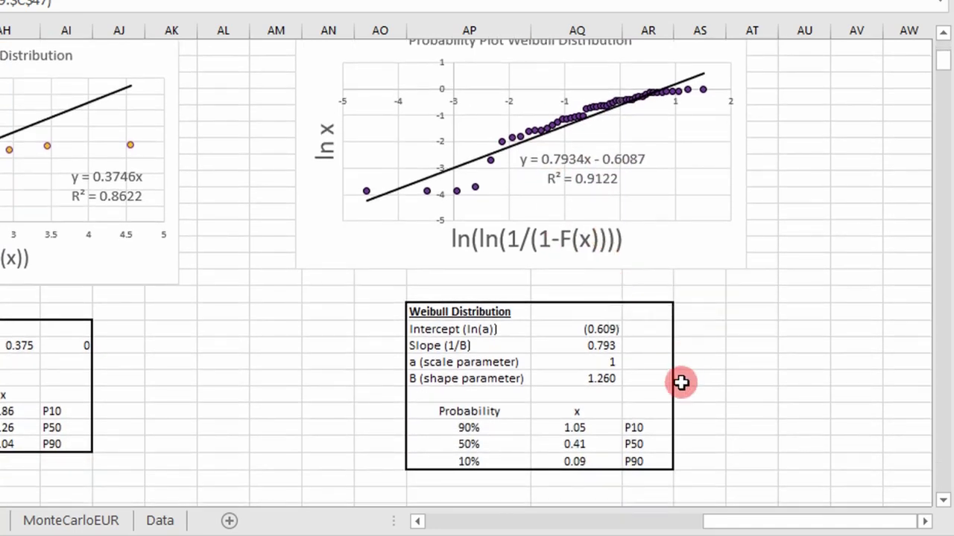
double_click(600, 363)
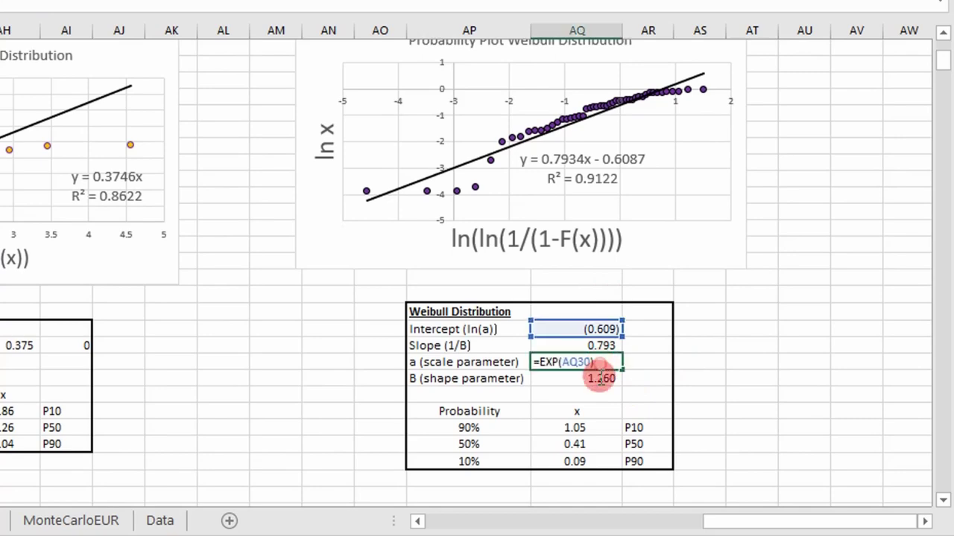
click(600, 378)
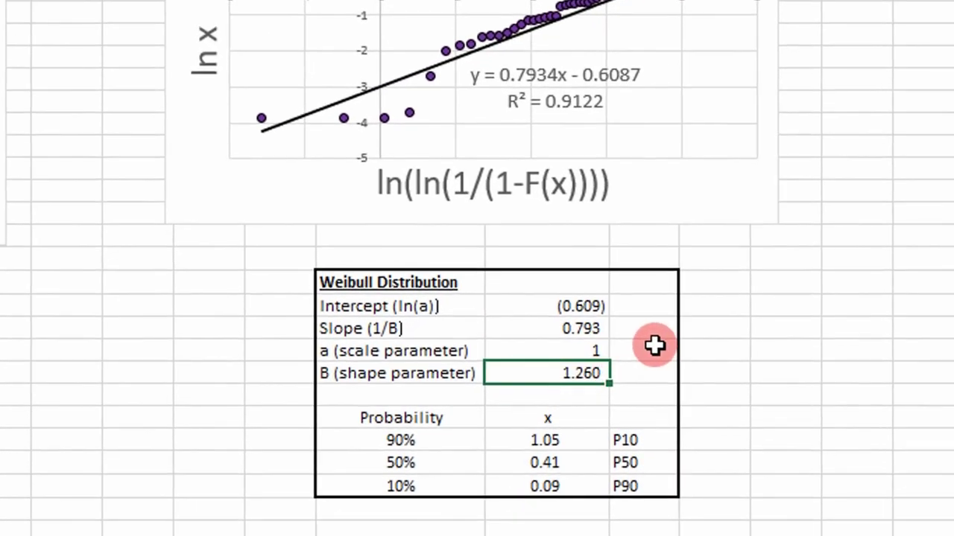
key(Up)
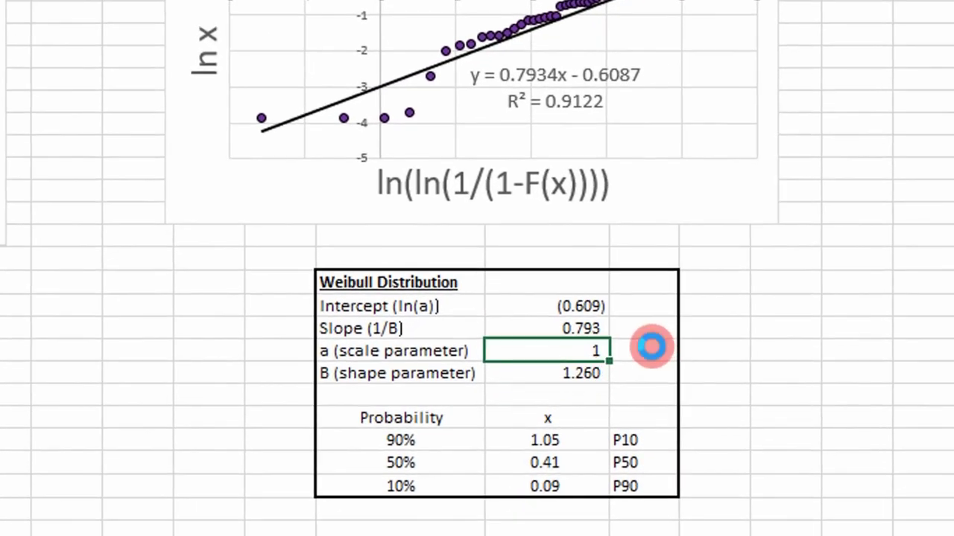
click(802, 366)
drag(563, 352, 564, 373)
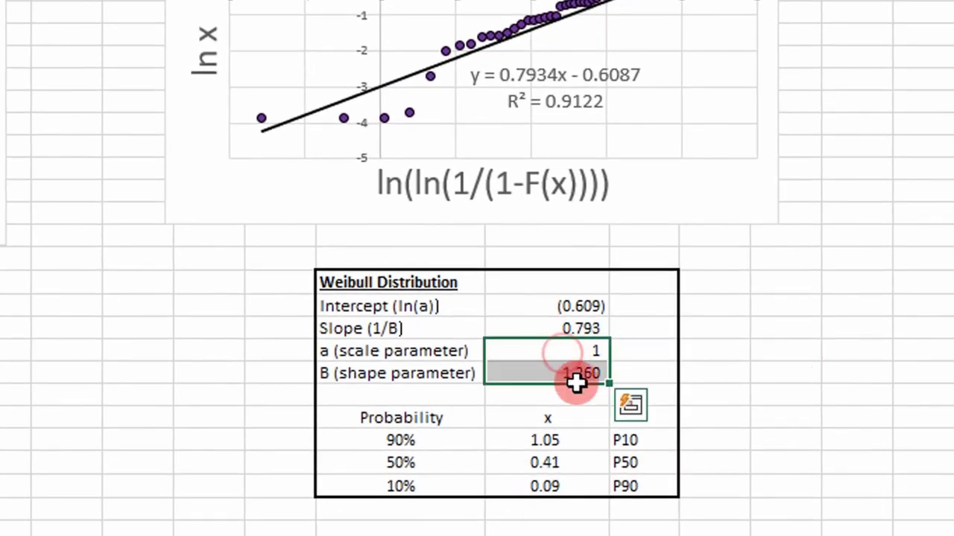
key(ctrl+c)
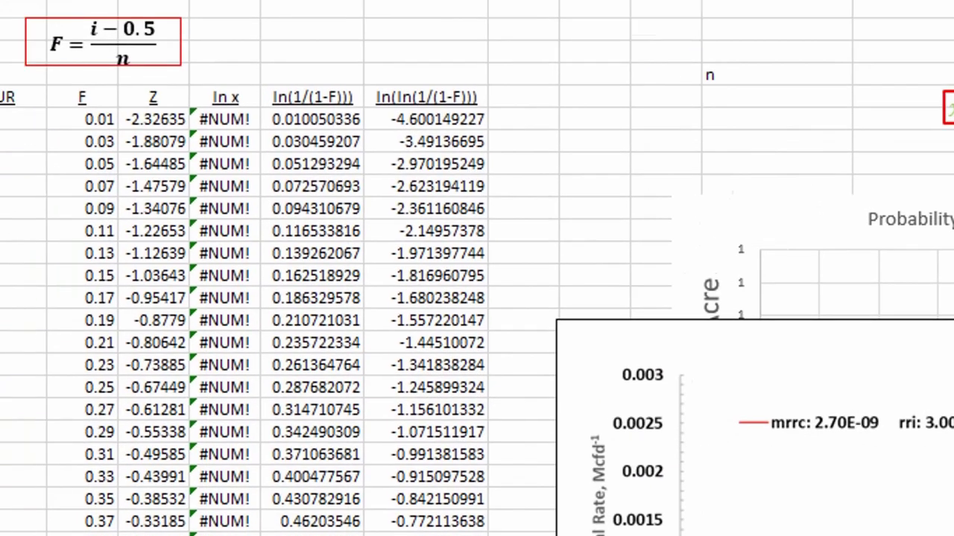
Paste the copied Weibull parameters as values only into F5:F6 on the MonteCarloEUR sheet, under the bBd Weibull label
click(343, 124)
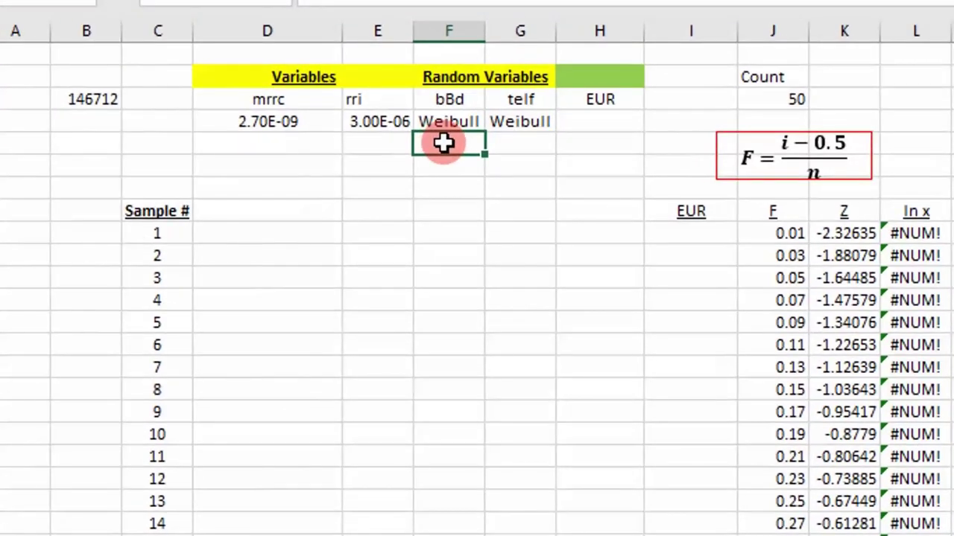
key(ctrl+v)
right_click(470, 147)
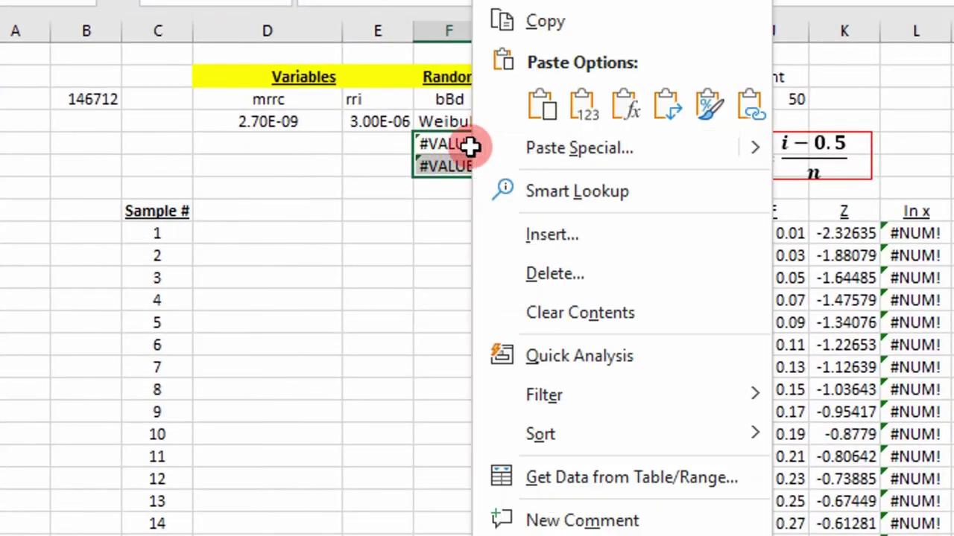
click(580, 102)
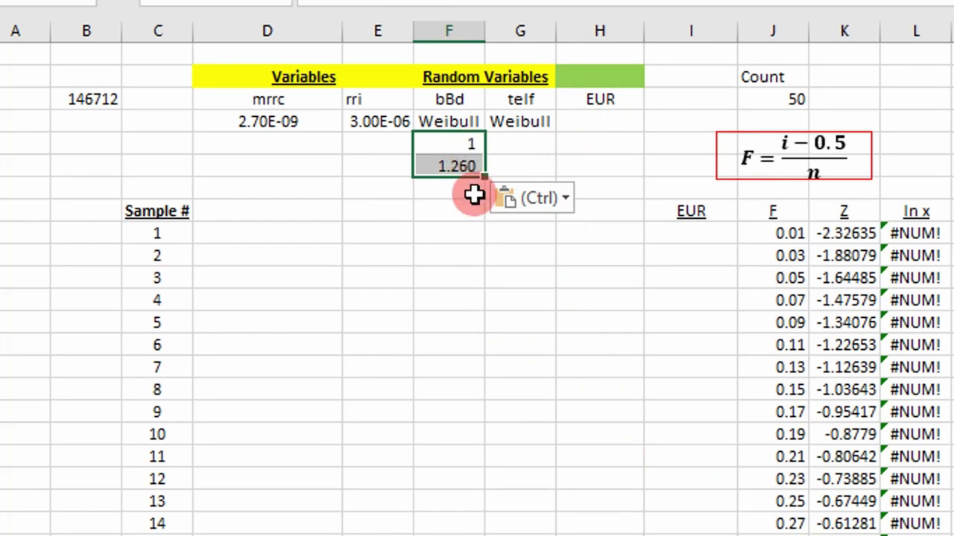
Copy the Weibull scale parameter a and shape parameter B from the Weibull Distribution table on the telf Statistical Dist sheet
key(ctrl+Page_Up)
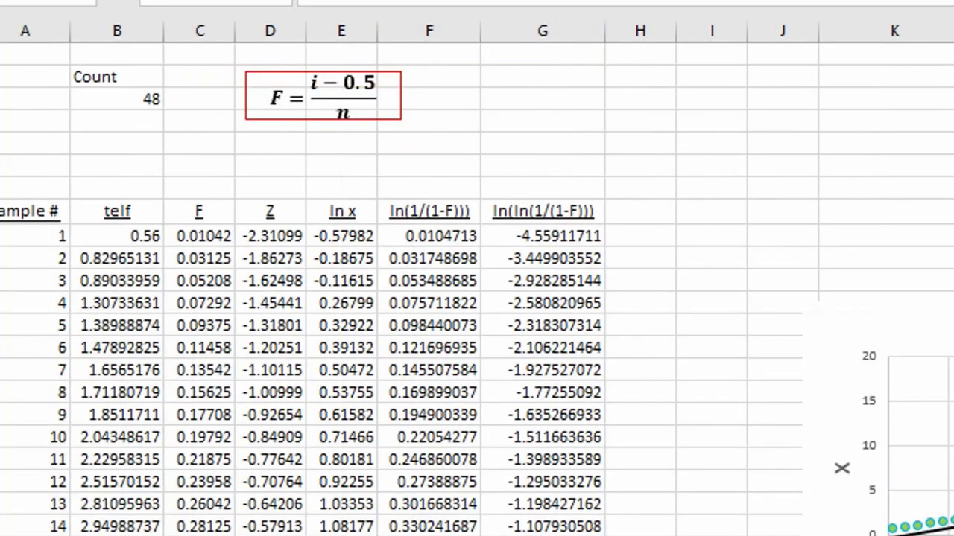
scroll(477, 289, right, 12)
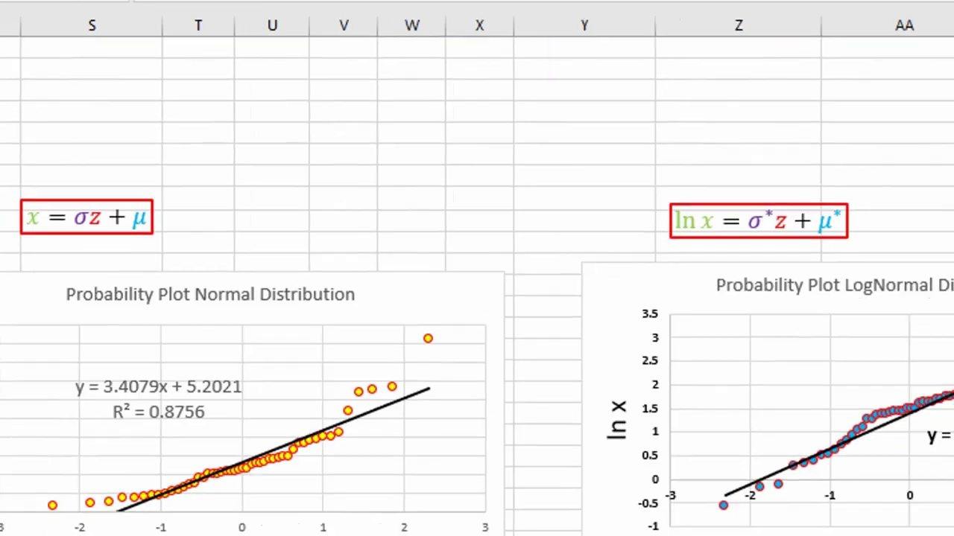
scroll(782, 484, down, 4)
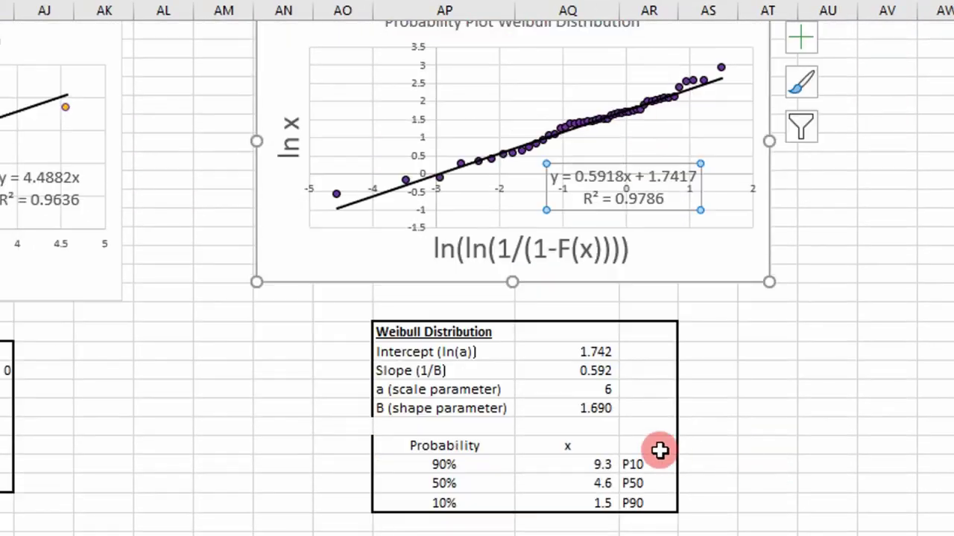
click(601, 394)
drag(601, 402, 588, 421)
click(254, 262)
key(ctrl+c)
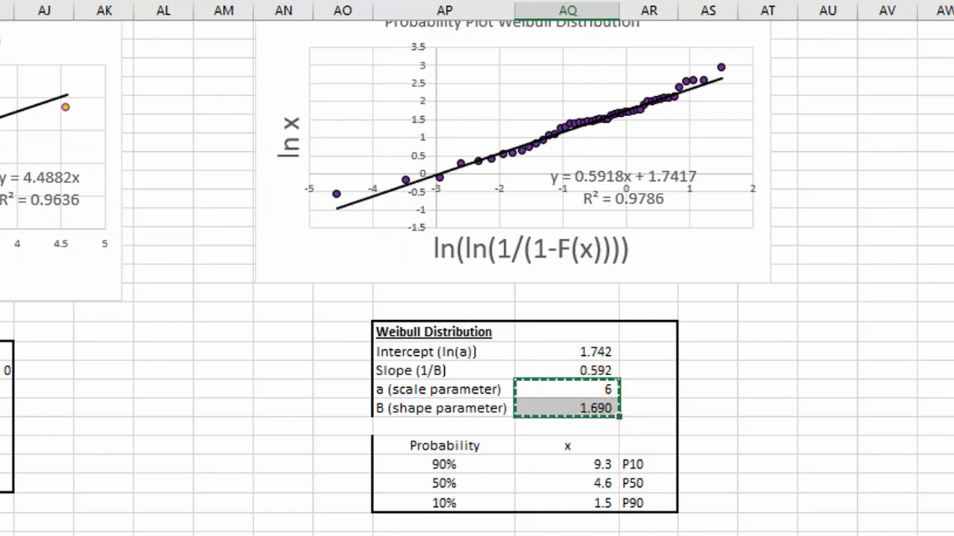
Paste the copied telf Weibull parameters as values only into G5:G6 on the MonteCarloEUR sheet
click(66, 512)
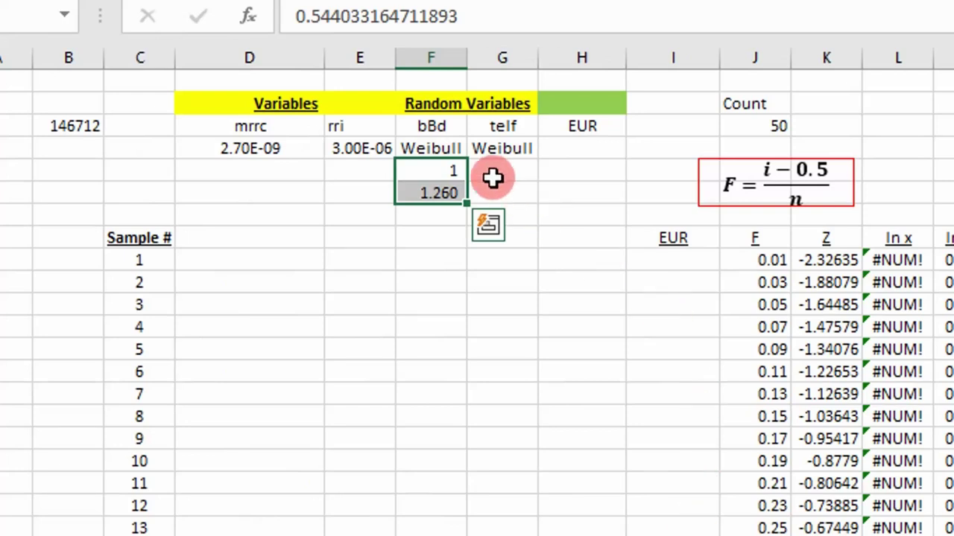
click(493, 174)
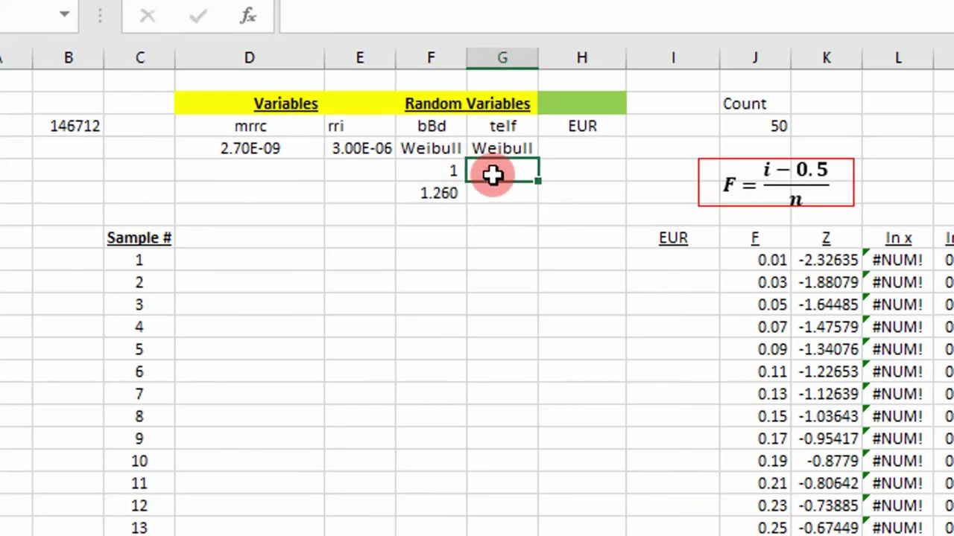
right_click(493, 174)
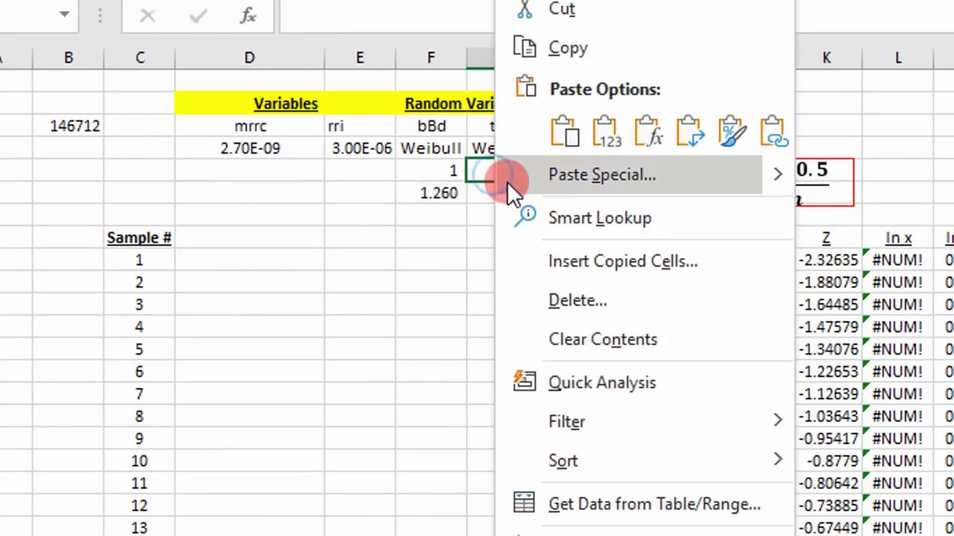
click(605, 139)
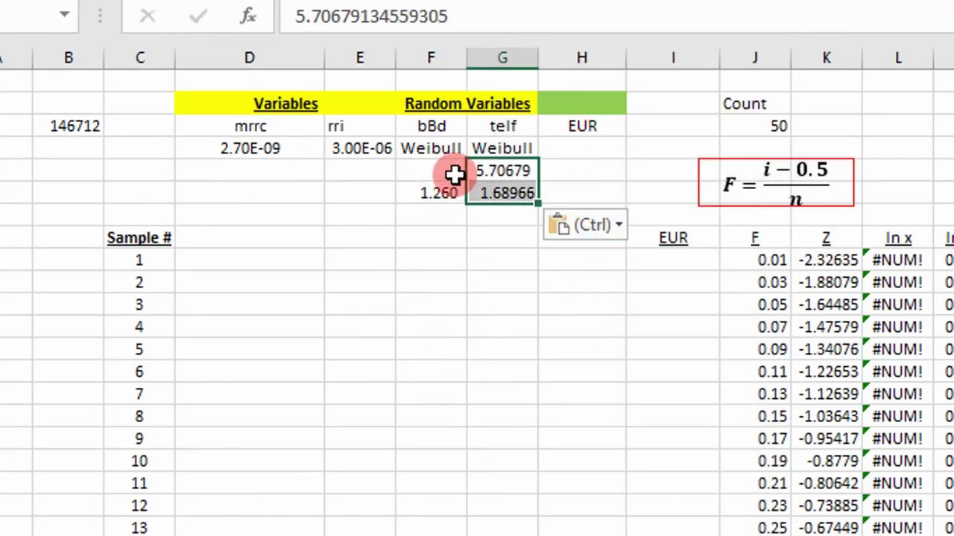
Format the bBd Weibull parameters in F5:F6 to show two decimal places
drag(452, 176, 449, 186)
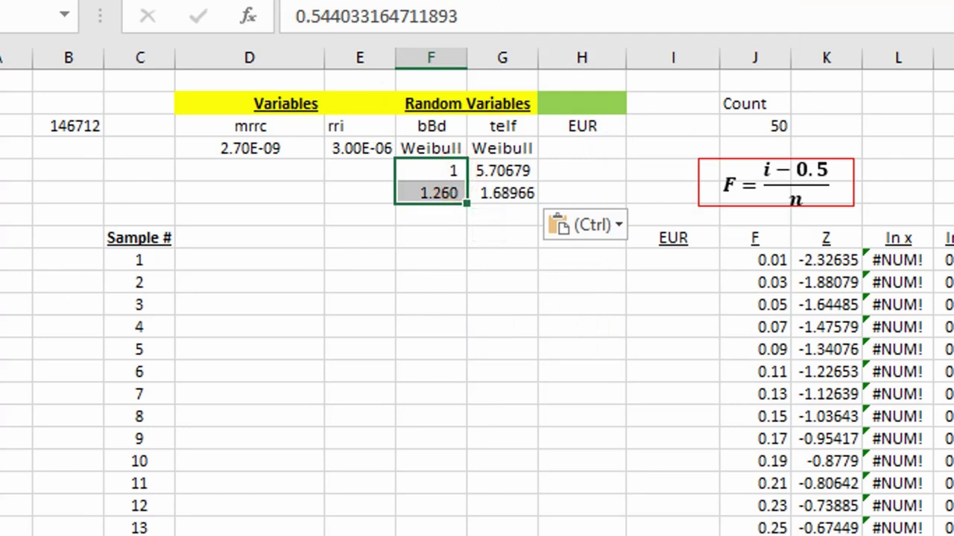
key(alt+h)
key(0)
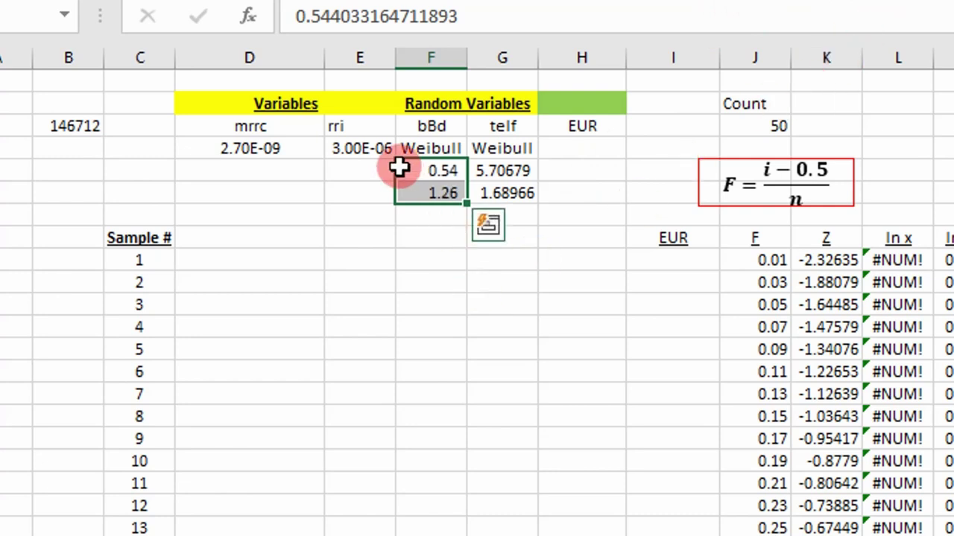
click(348, 186)
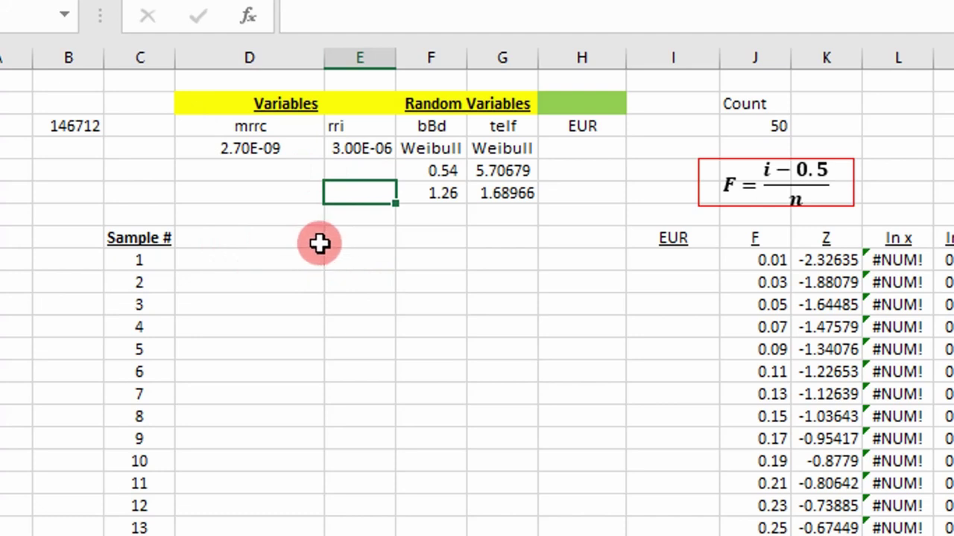
click(424, 258)
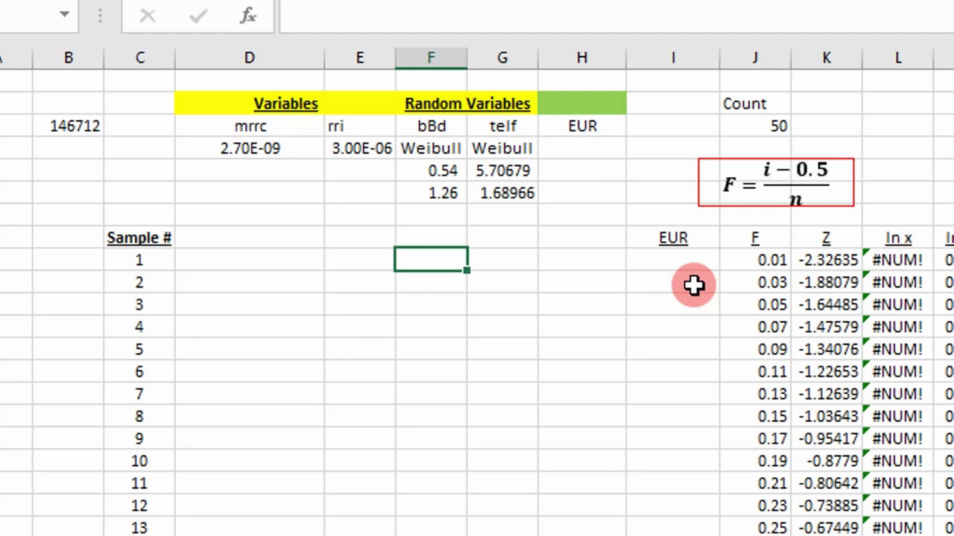
text(=we)
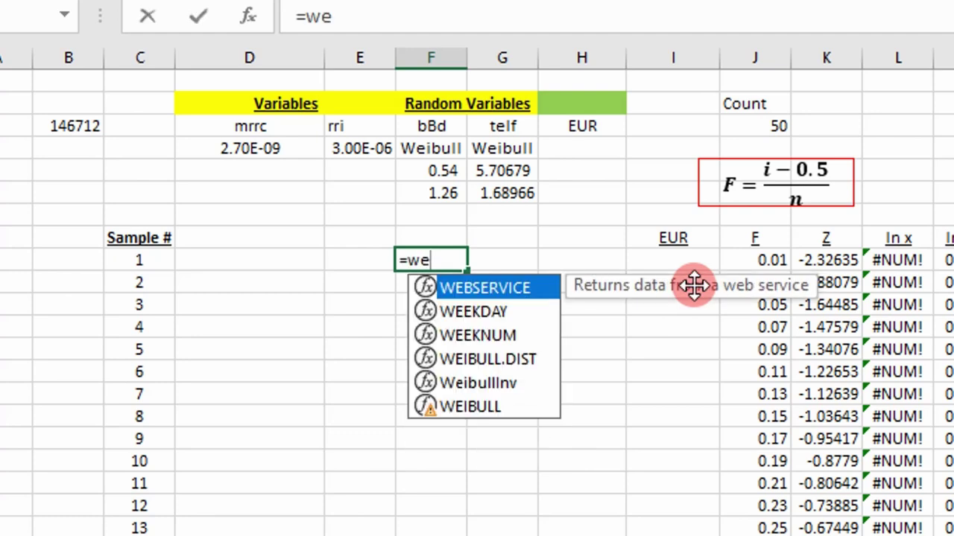
key(Down)
key(Down)
key(Down)
key(Down)
key(Escape)
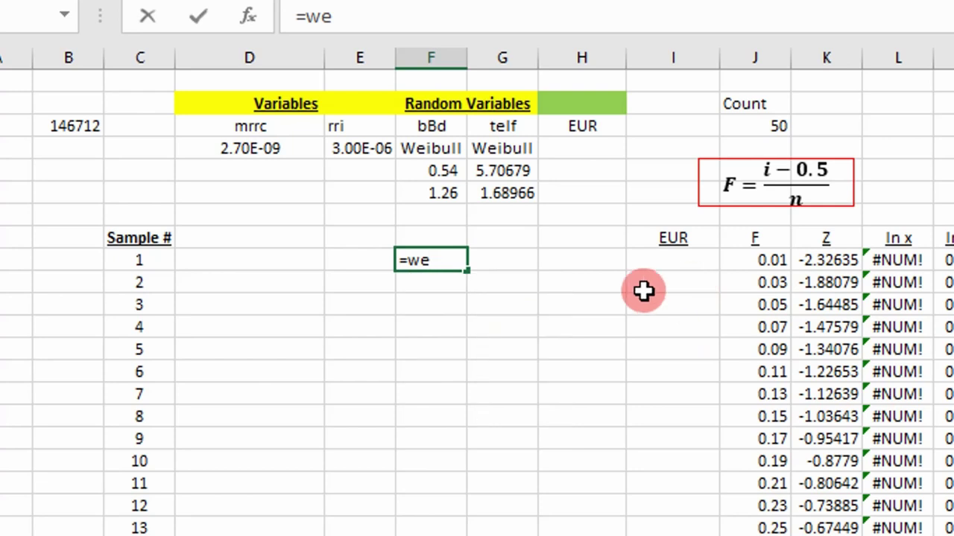
key(Tab)
Try to enter the WeibullInv function without arguments in F9, the bBd cell for sample 1
click(445, 259)
text(=WEI)
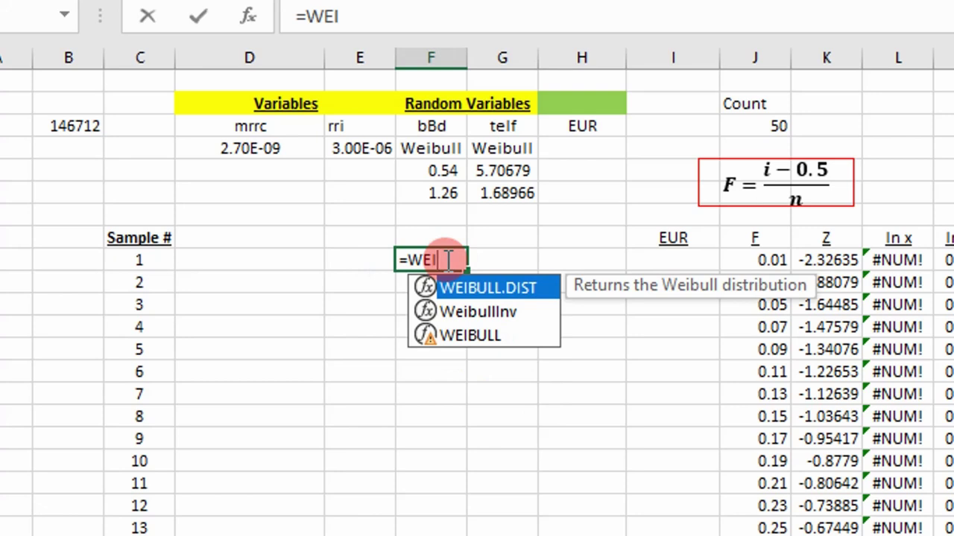
key(Down)
key(Tab)
click(248, 16)
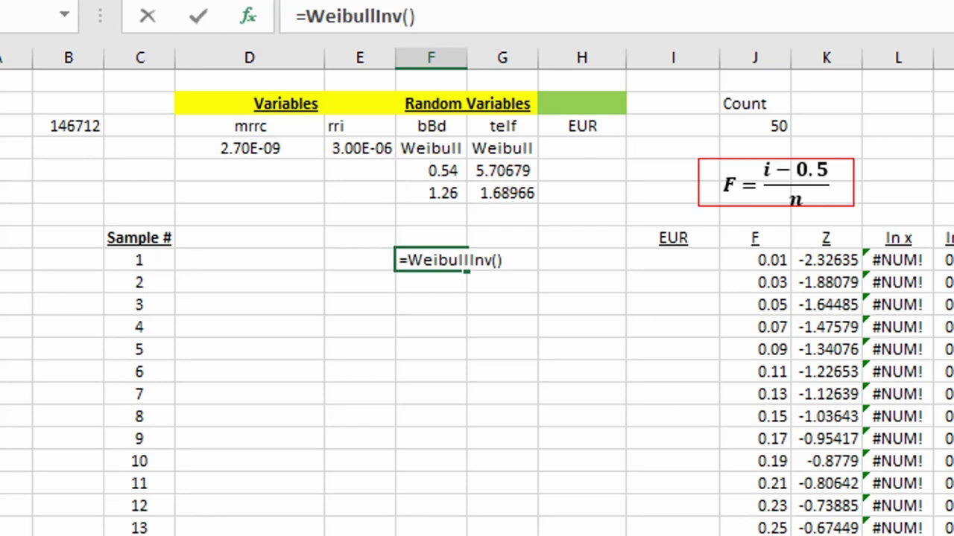
key(ctrl+Return)
Label the Weibull parameter rows A in E5 and B in E6, beside the bBd values
click(365, 172)
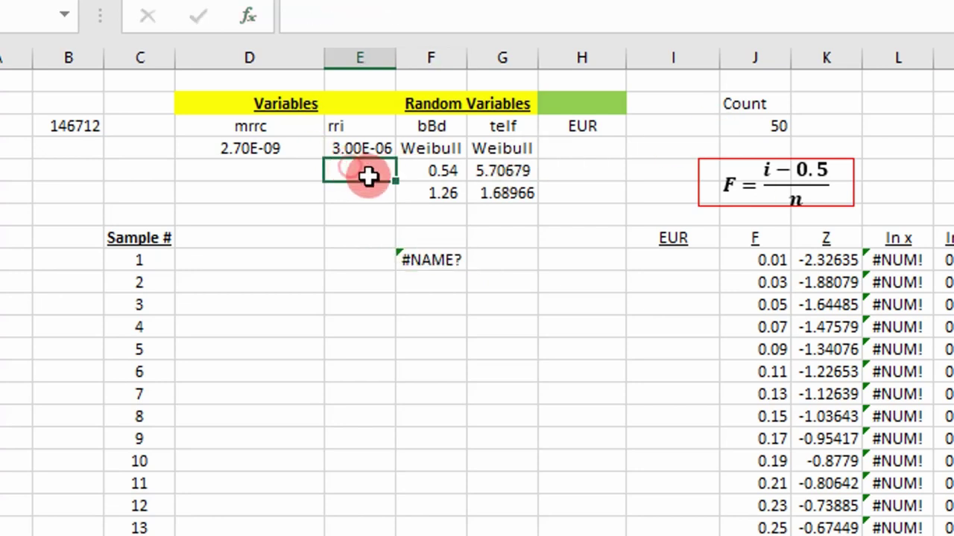
text(A)
key(Return)
text(B)
key(Return)
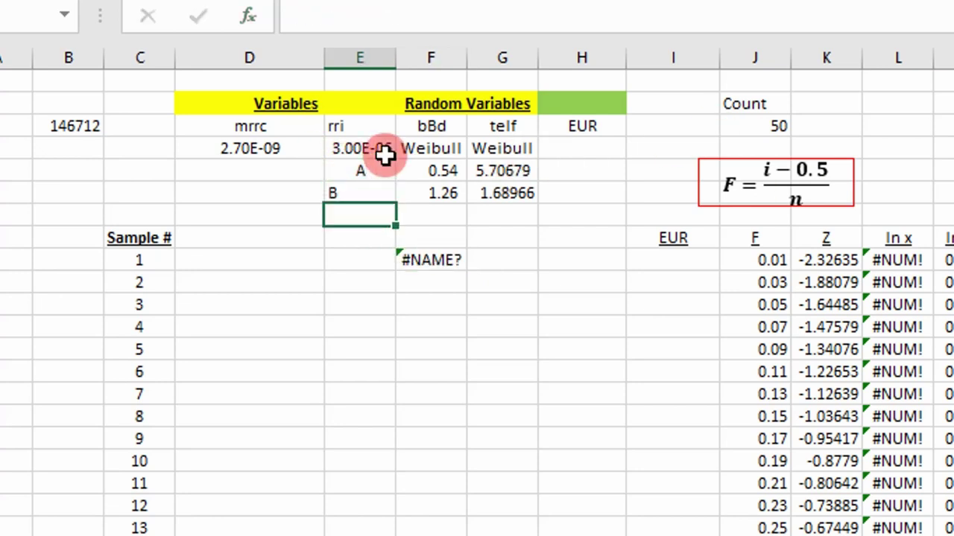
click(370, 176)
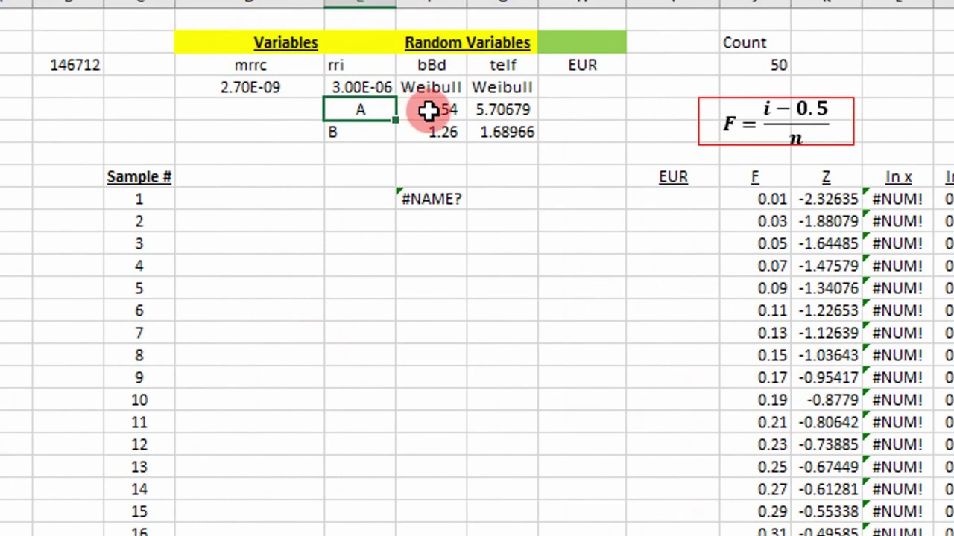
Enter a WeibullInv formula in F9 for the bBd value of sample 1, with A as F5, B as F6 and F as rand()
click(434, 196)
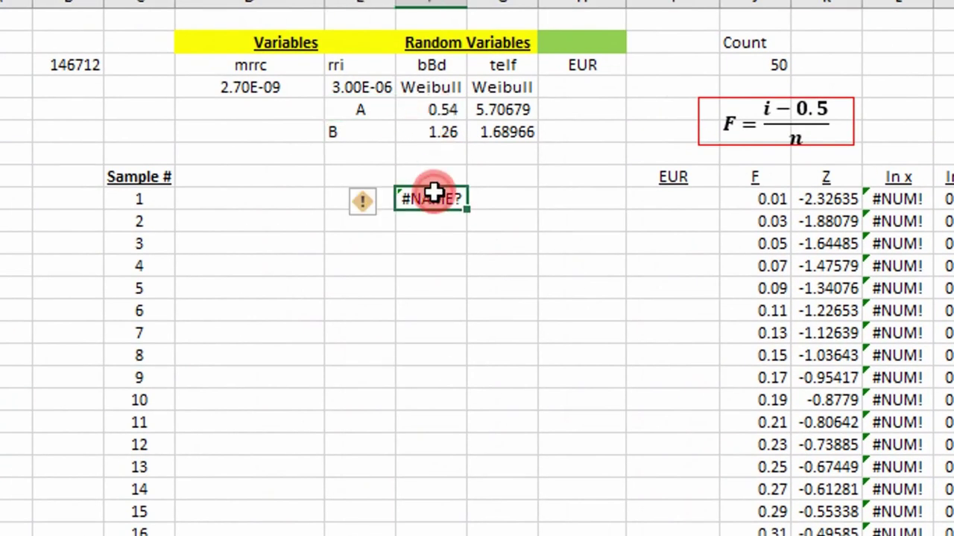
text(=WEI)
key(Down)
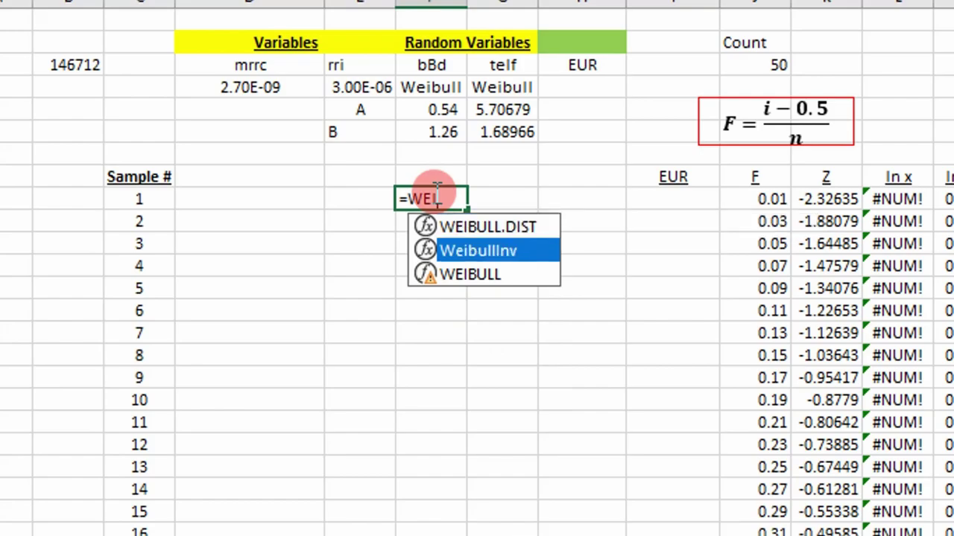
key(Tab)
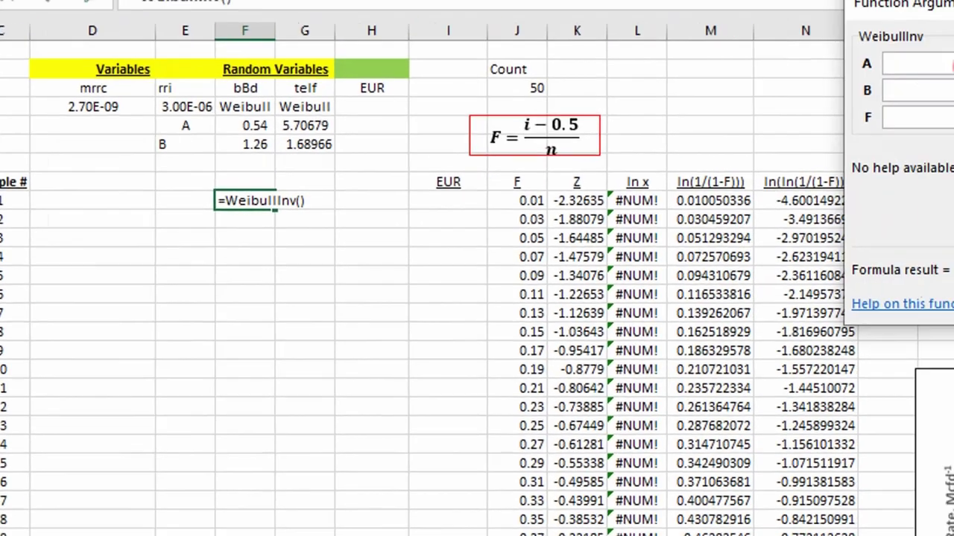
click(622, 93)
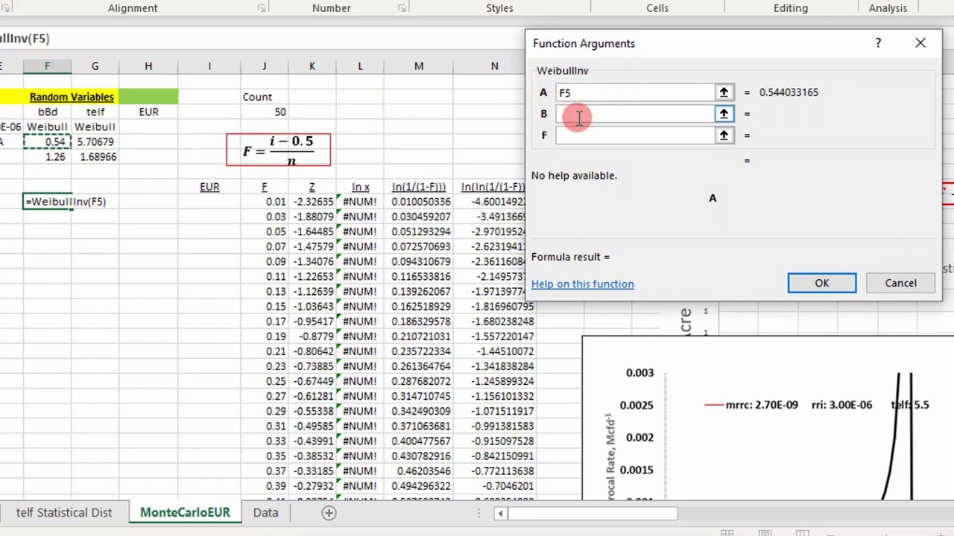
click(45, 157)
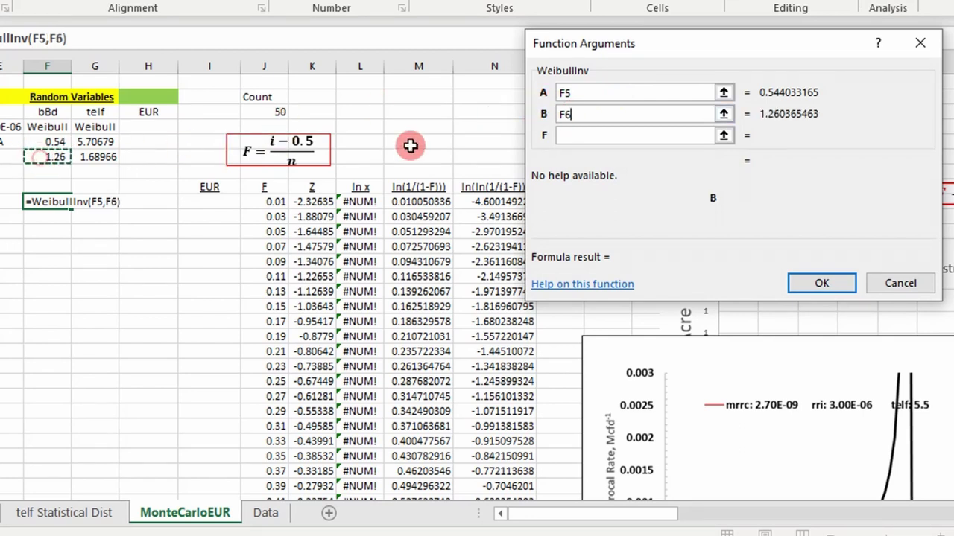
click(580, 140)
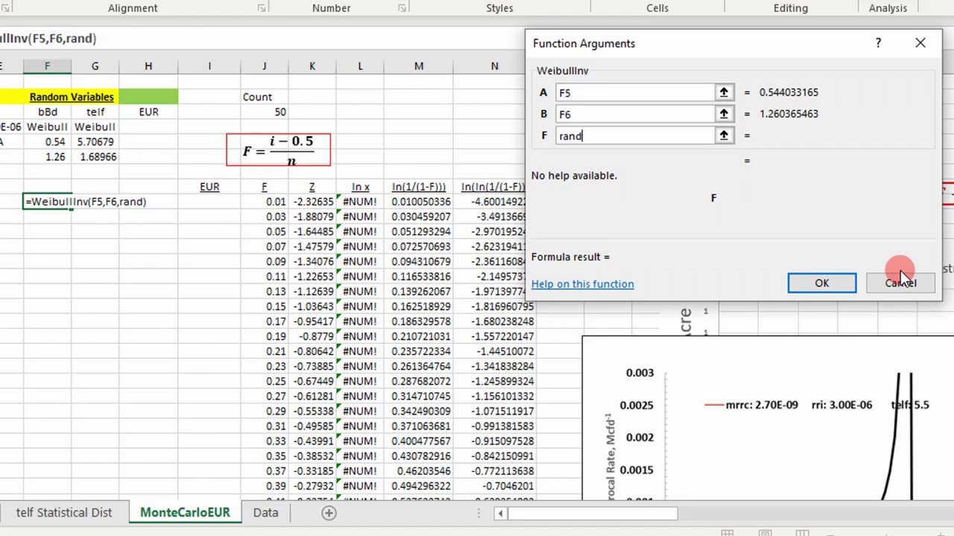
text(rand())
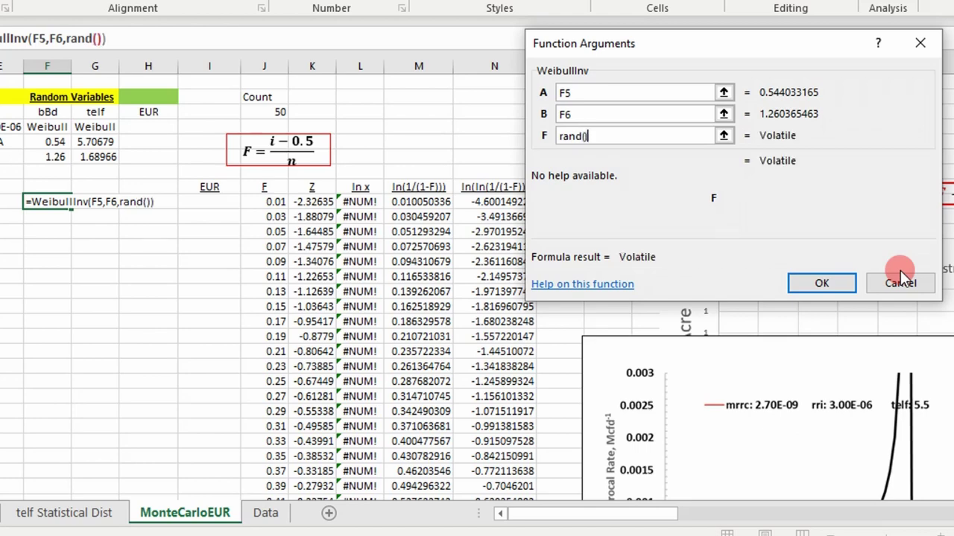
click(809, 286)
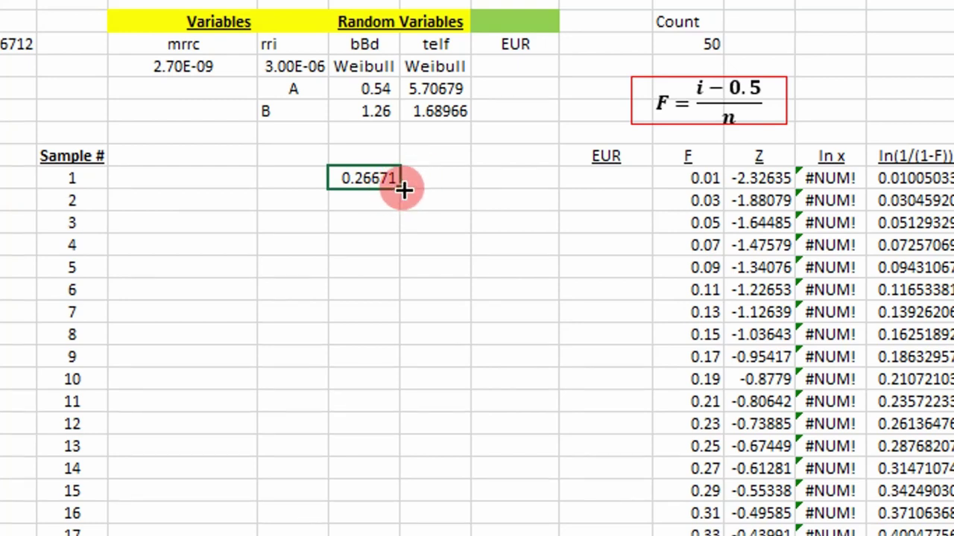
Fill the WeibullInv formula from F9 across into G9 for the telf value of sample 1
click(439, 177)
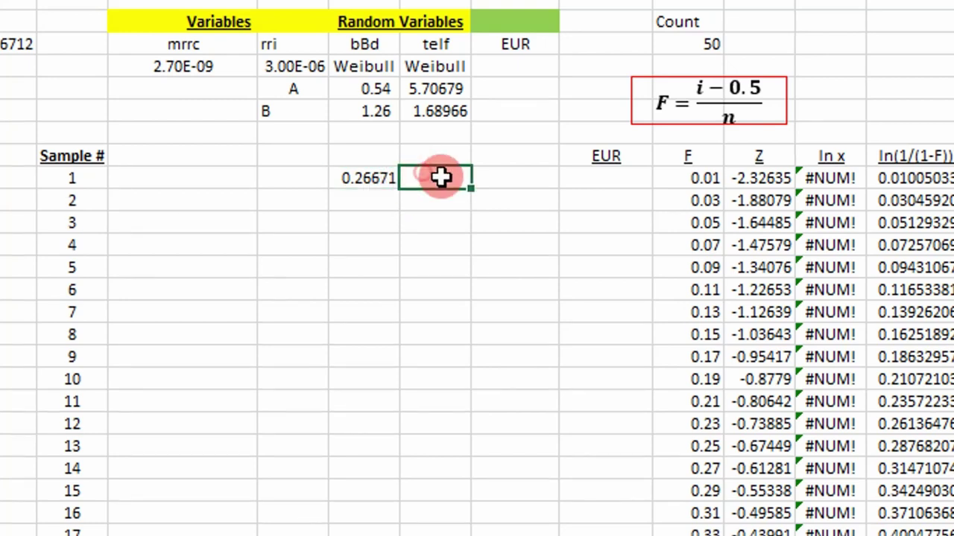
click(382, 179)
drag(403, 192, 448, 187)
Make the parameter references in the G9 WeibullInv formula absolute, as $G$5 and $G$6
double_click(441, 179)
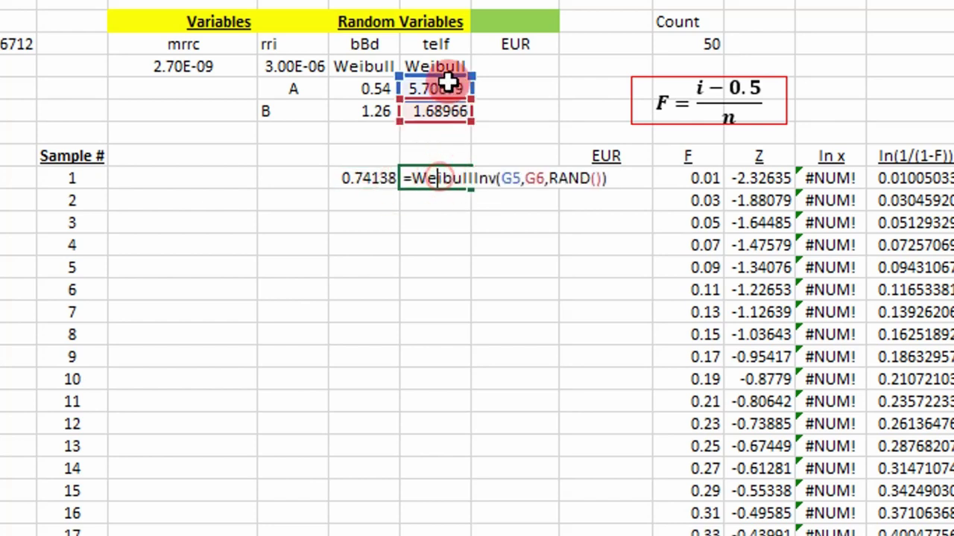
click(511, 182)
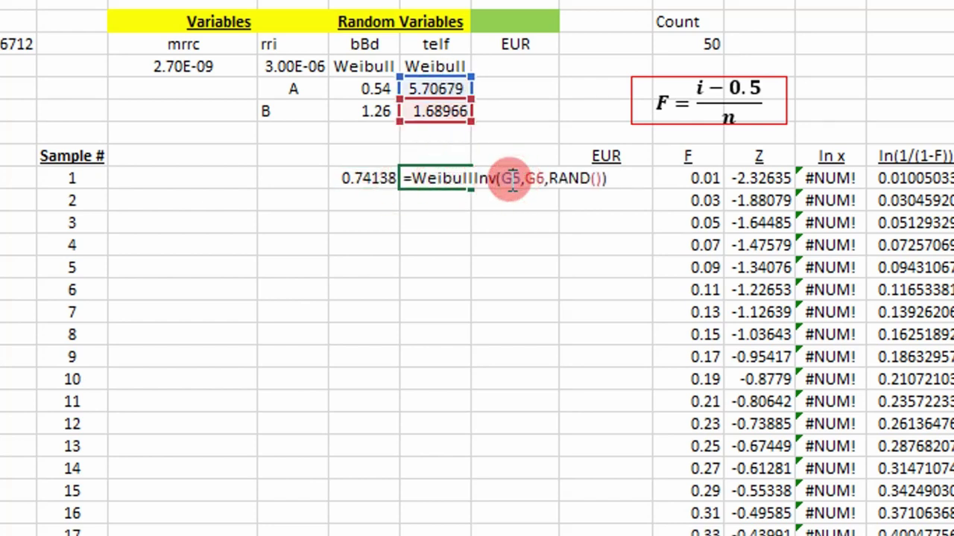
key(F4)
key(F4)
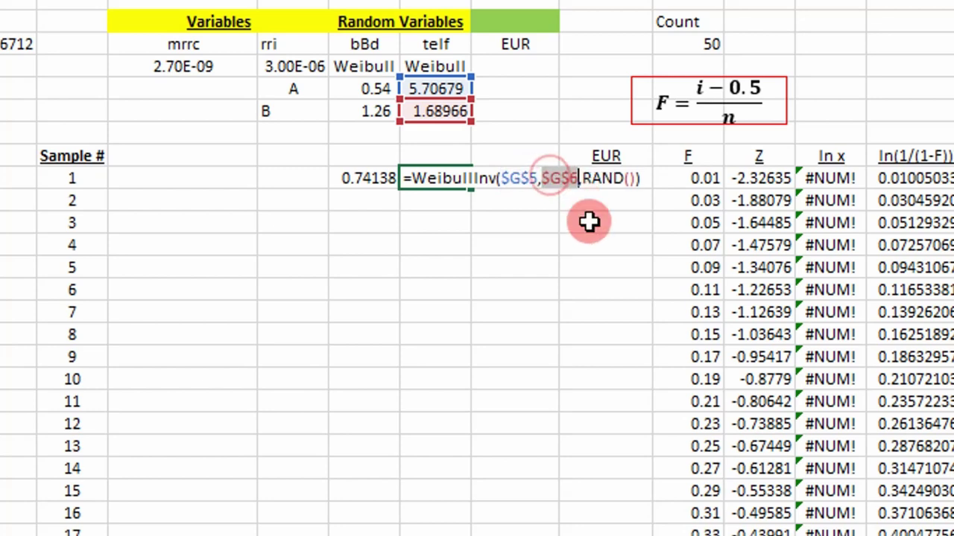
key(Return)
Make the parameter references in the F9 WeibullInv formula absolute, as $F$5 and $F$6
double_click(370, 179)
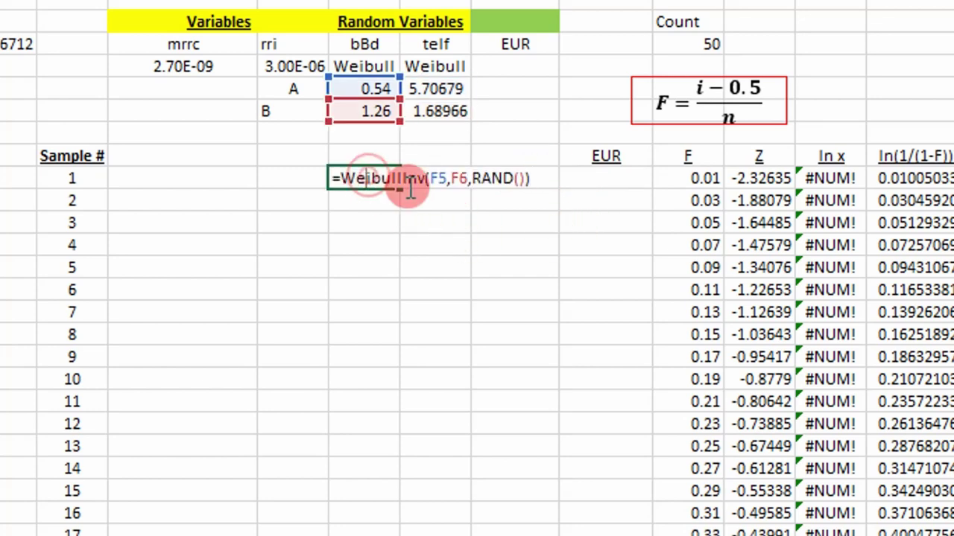
click(444, 179)
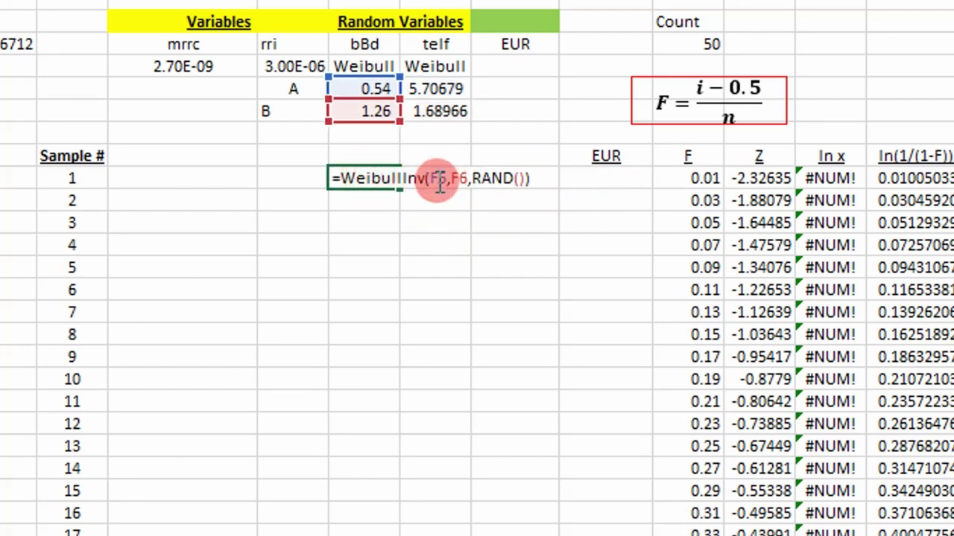
key(F4)
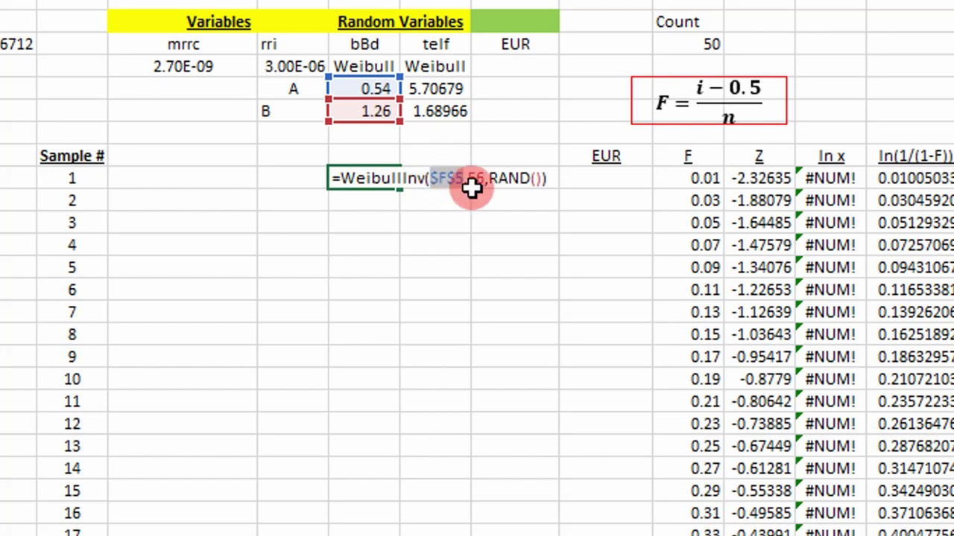
click(477, 186)
key(F4)
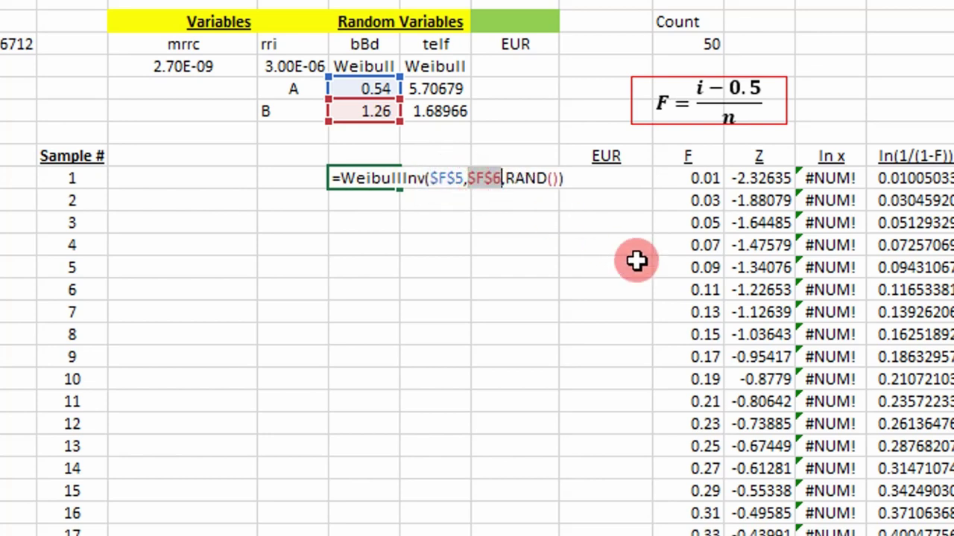
key(Return)
Fill the bBd and telf WeibullInv formulas from F9:G9 down through all the sample rows
click(370, 178)
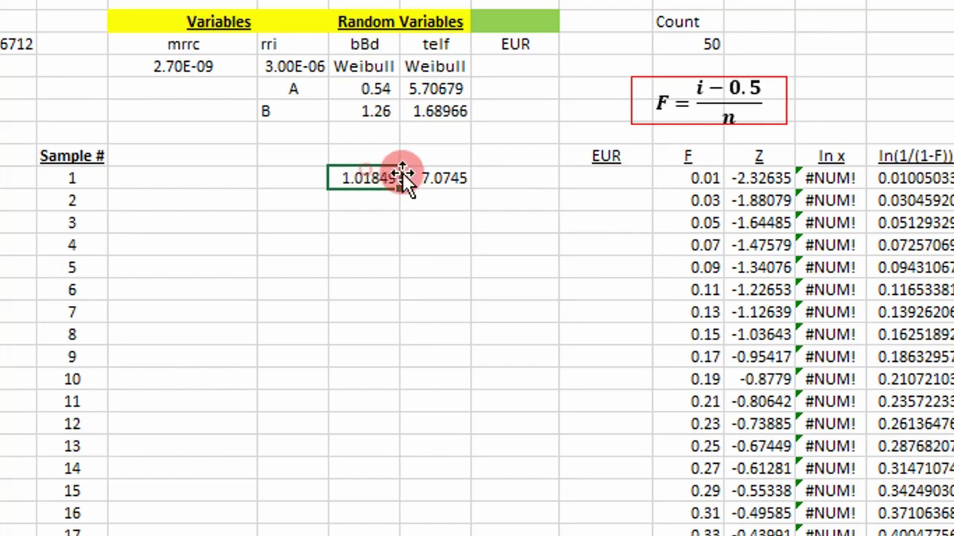
drag(402, 173, 427, 176)
click(889, 273)
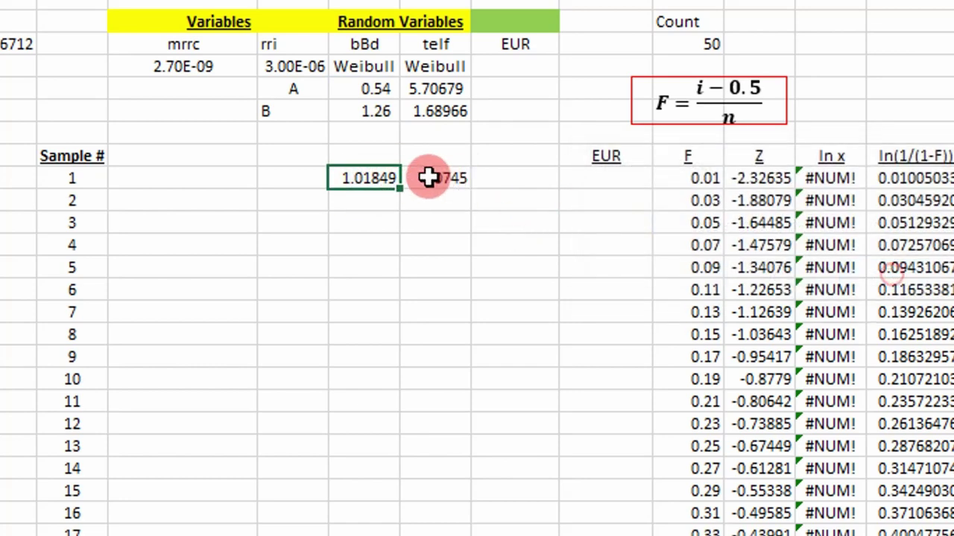
mouse_move(370, 177)
mouse_down()
mouse_move(432, 183)
mouse_move(373, 179)
mouse_up()
click(435, 182)
mouse_move(472, 192)
mouse_down()
mouse_move(470, 534)
mouse_move(404, 413)
mouse_up()
click(748, 286)
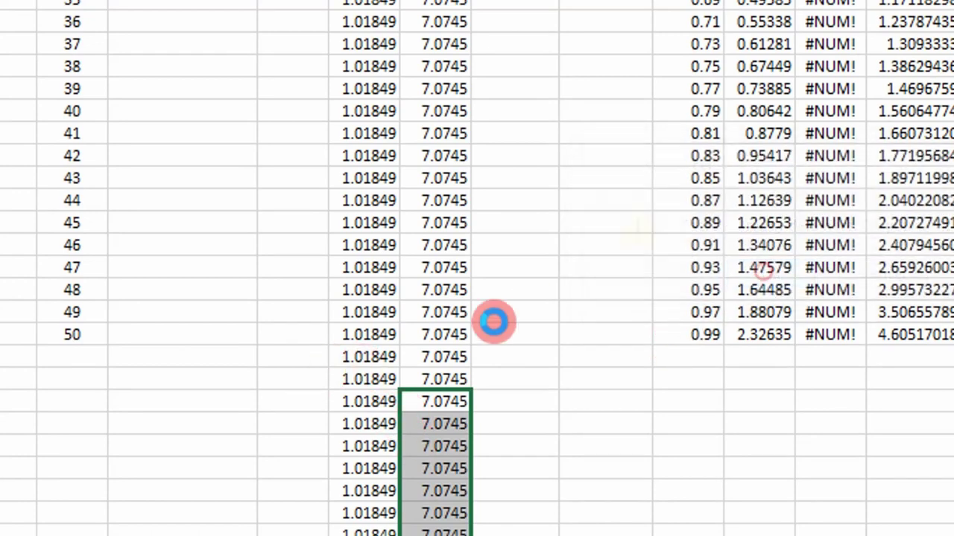
Delete the surplus bBd and telf values in columns F and G below sample 50
drag(350, 357, 447, 535)
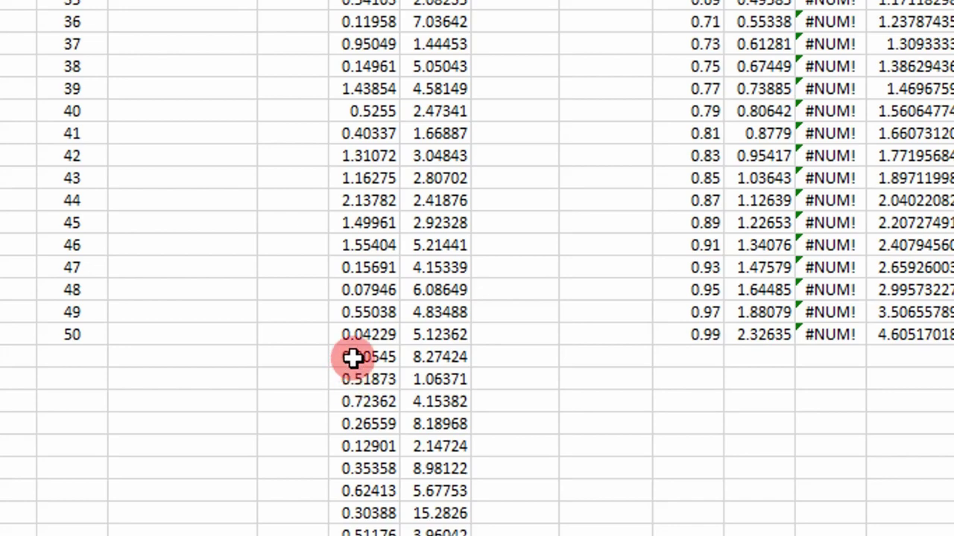
drag(356, 358, 452, 535)
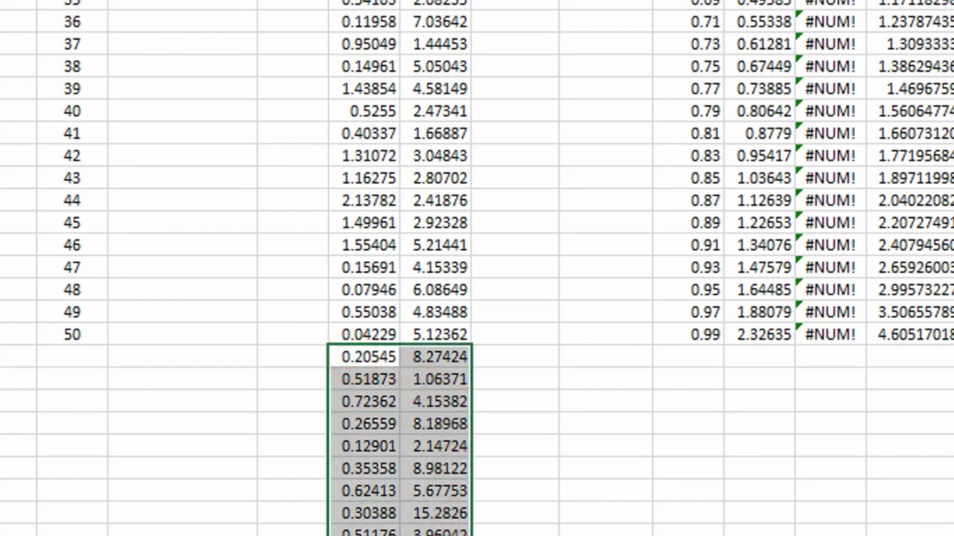
key(Delete)
scroll(700, 413, up, 7)
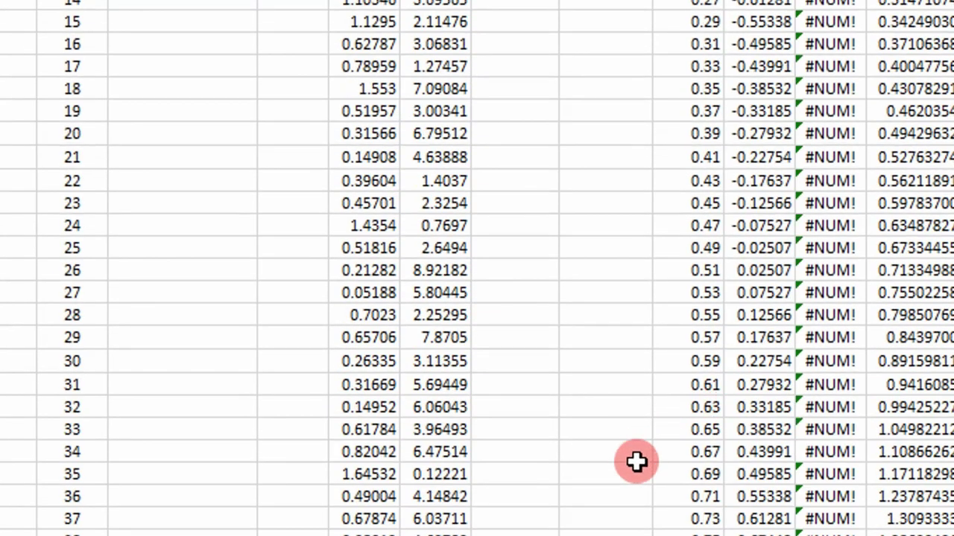
scroll(639, 459, up, 7)
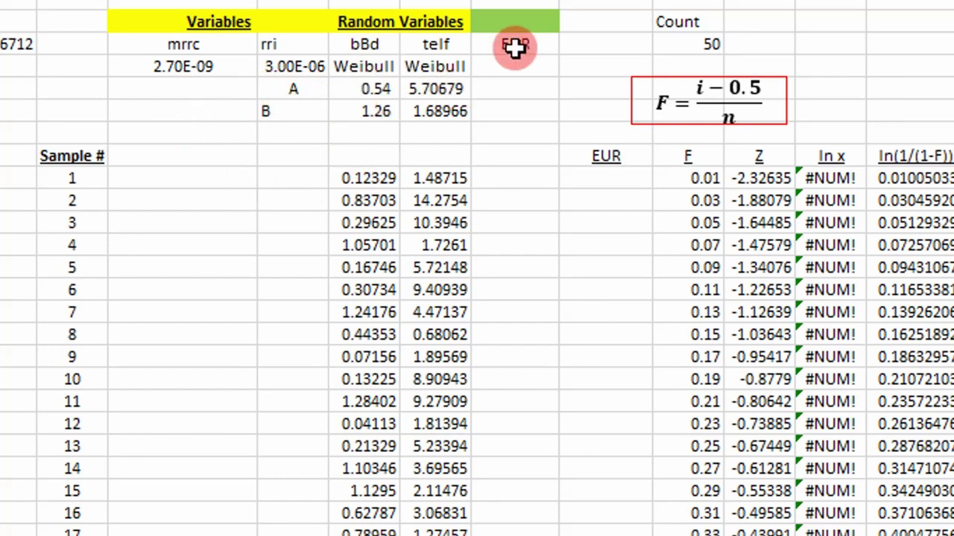
Start an EUR_telf formula in H9 for sample 1, with Mrrc as $D$4 and Rri as $E$4
click(496, 178)
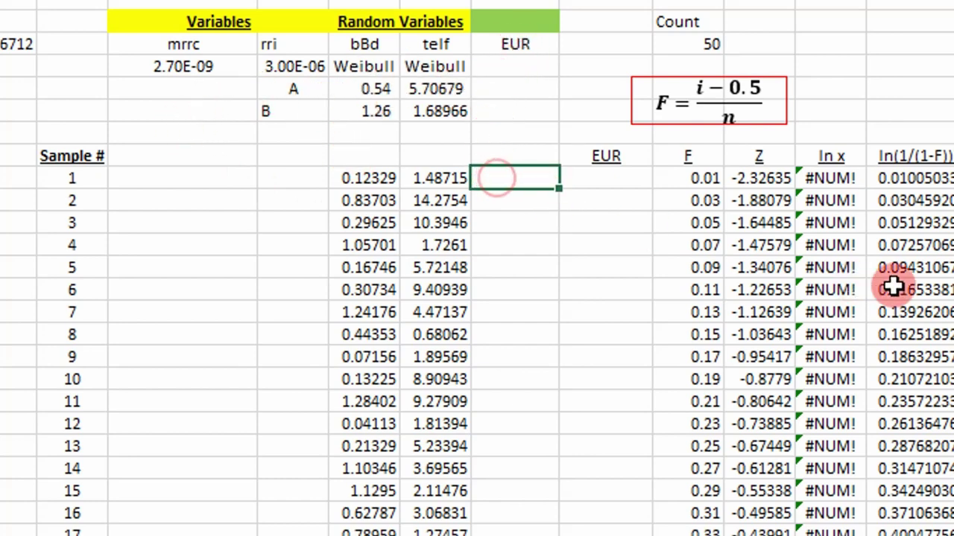
text(=eur)
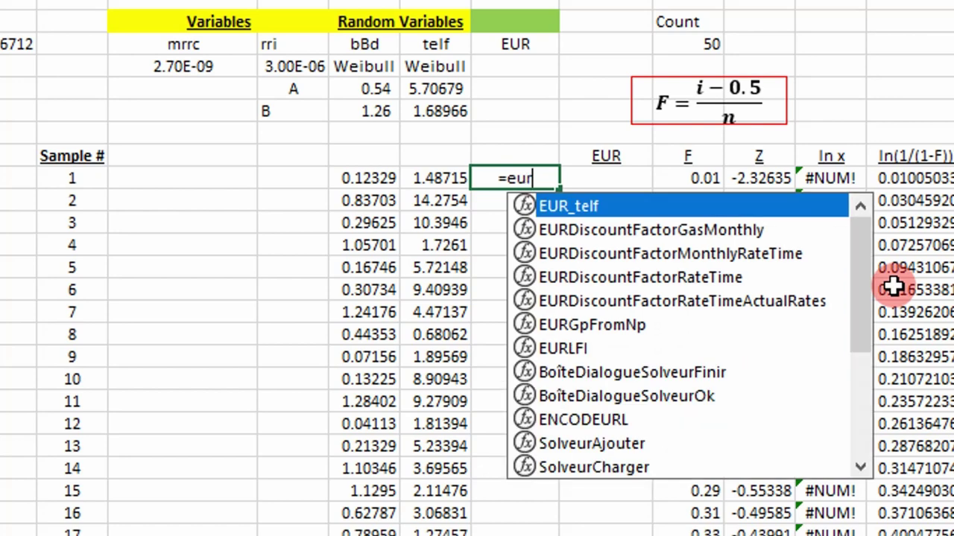
double_click(589, 207)
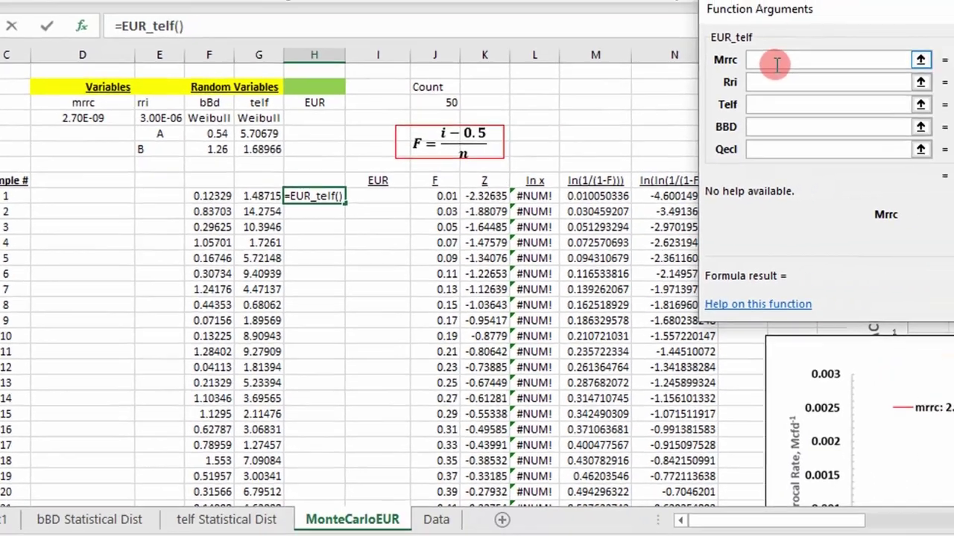
click(777, 65)
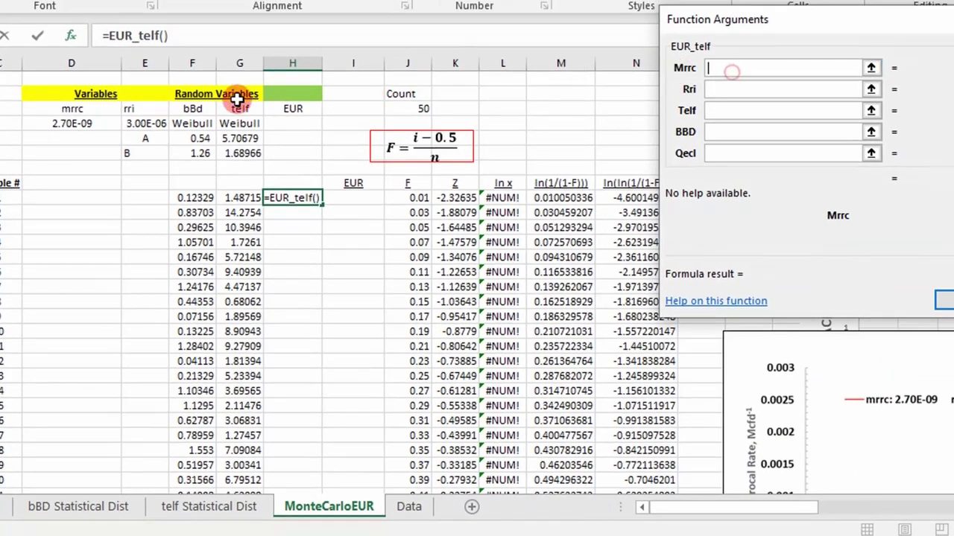
click(72, 126)
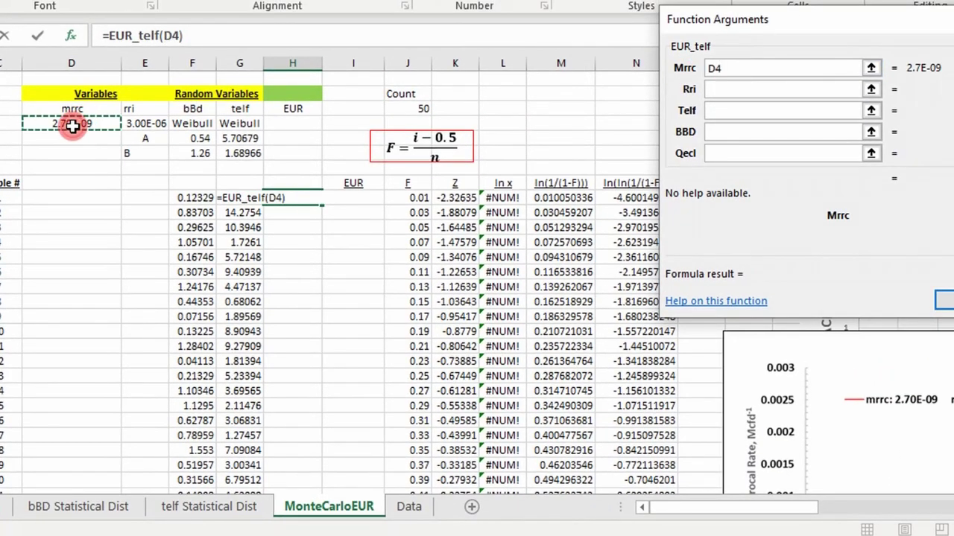
key(F4)
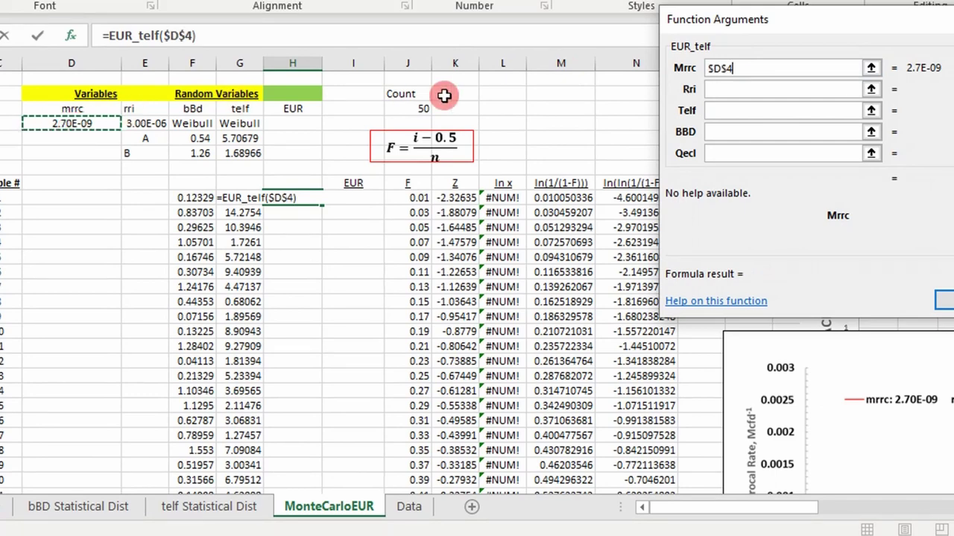
click(736, 90)
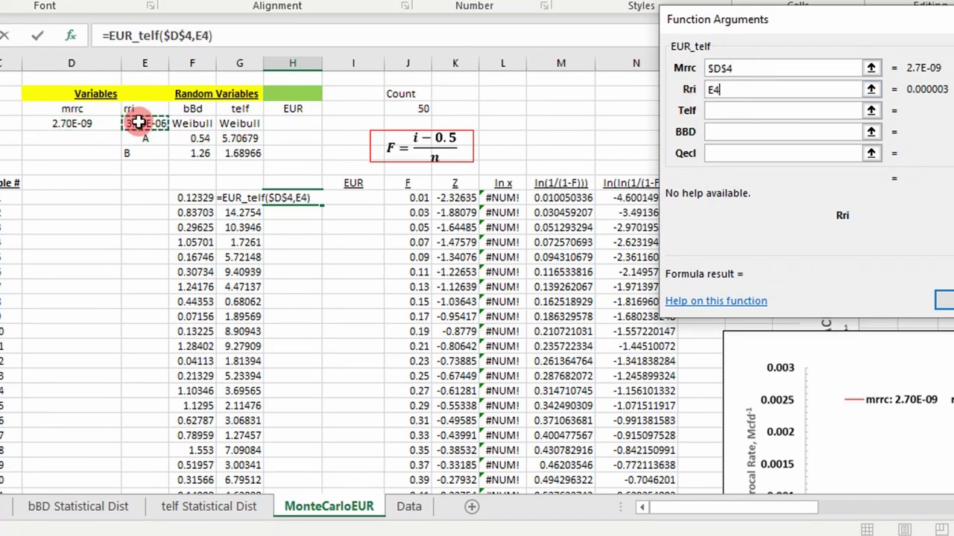
key(F4)
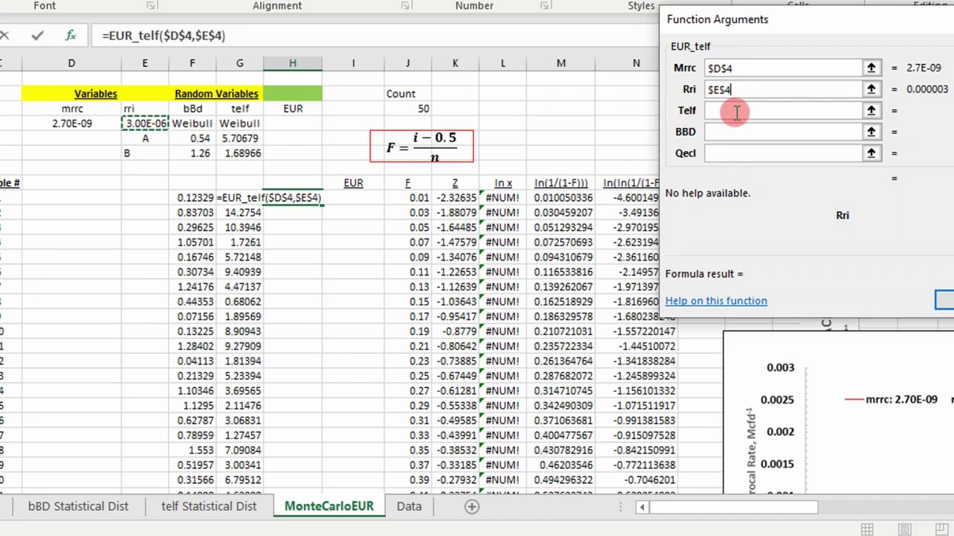
Complete the EUR_telf formula in H9 with Telf as G9, BBD as F9 and Qecl as 30
click(736, 111)
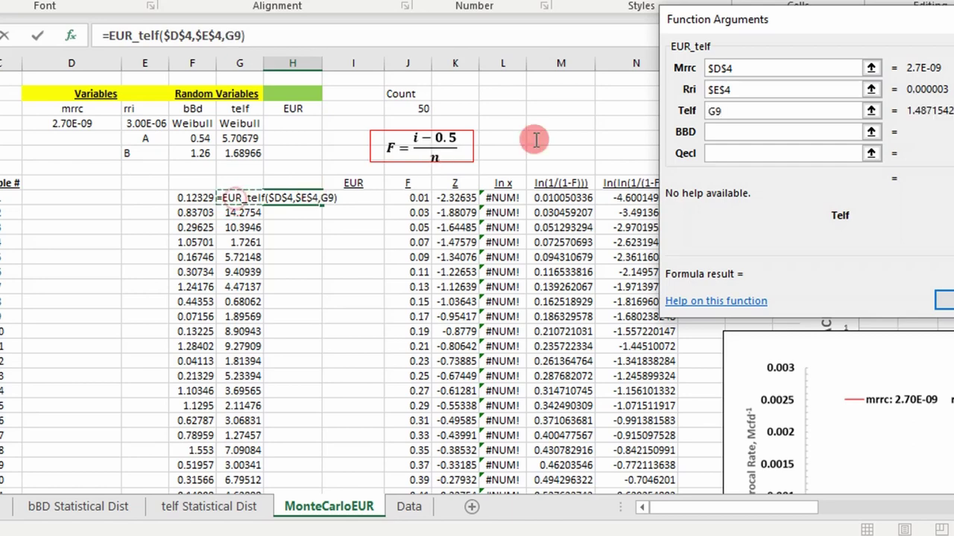
click(734, 144)
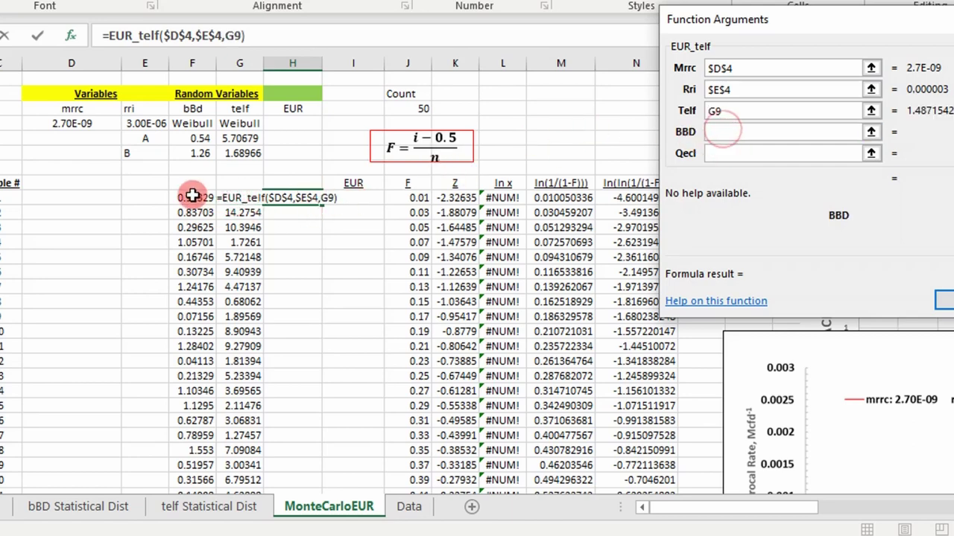
click(700, 155)
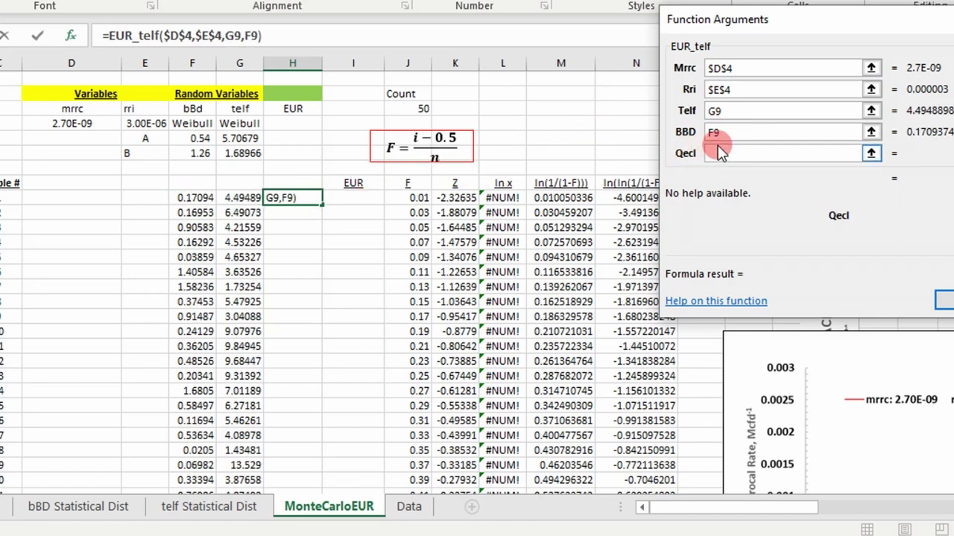
click(725, 155)
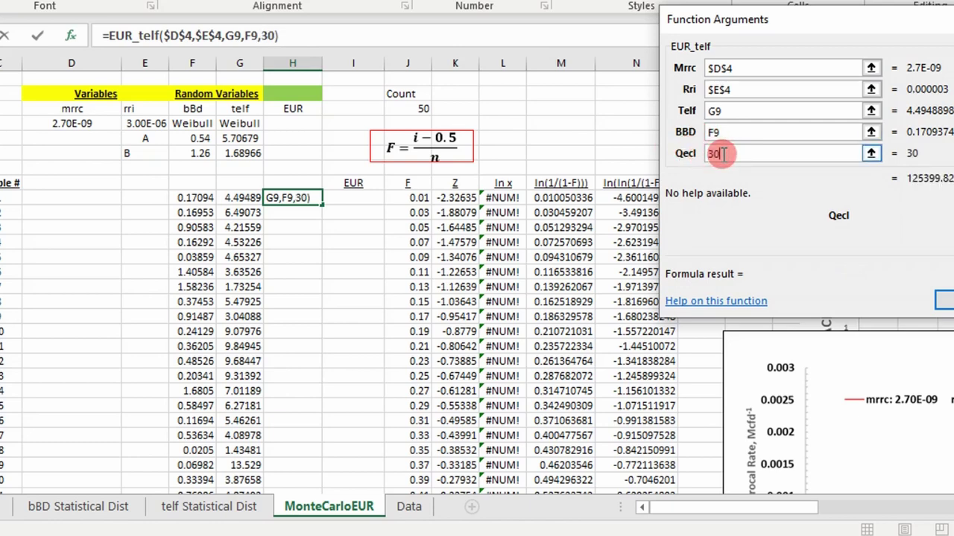
key(Return)
Fill the EUR_telf formula from H9 down to sample 50 and check the filled column
click(307, 198)
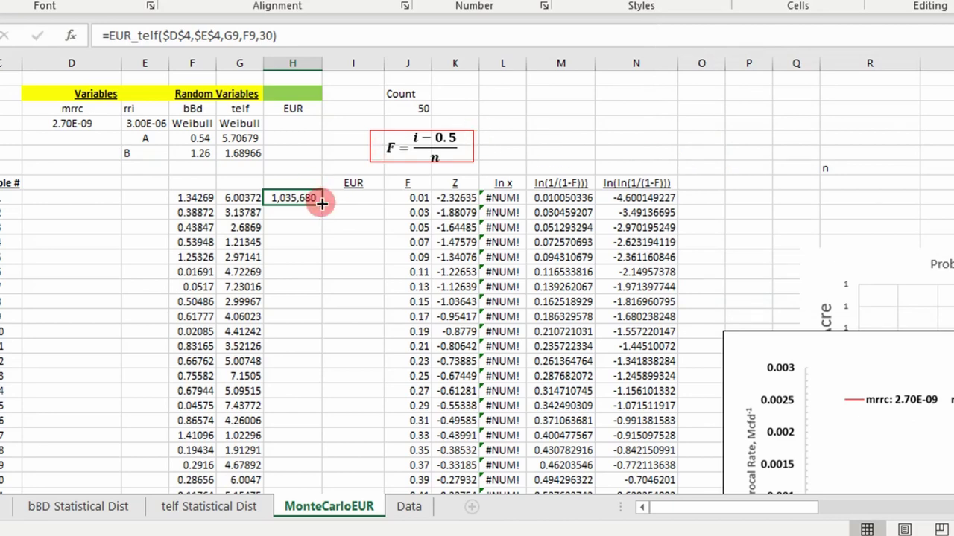
double_click(322, 203)
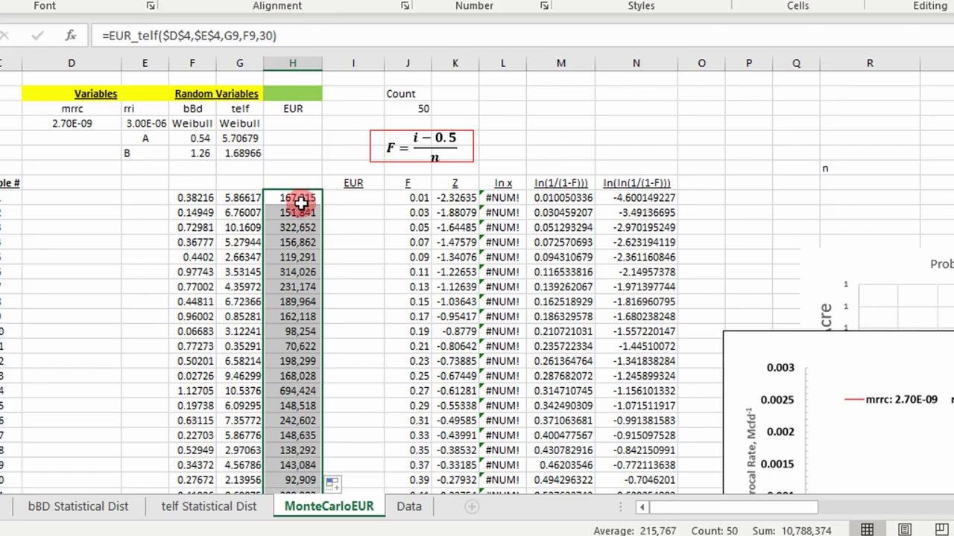
scroll(298, 373, down, 12)
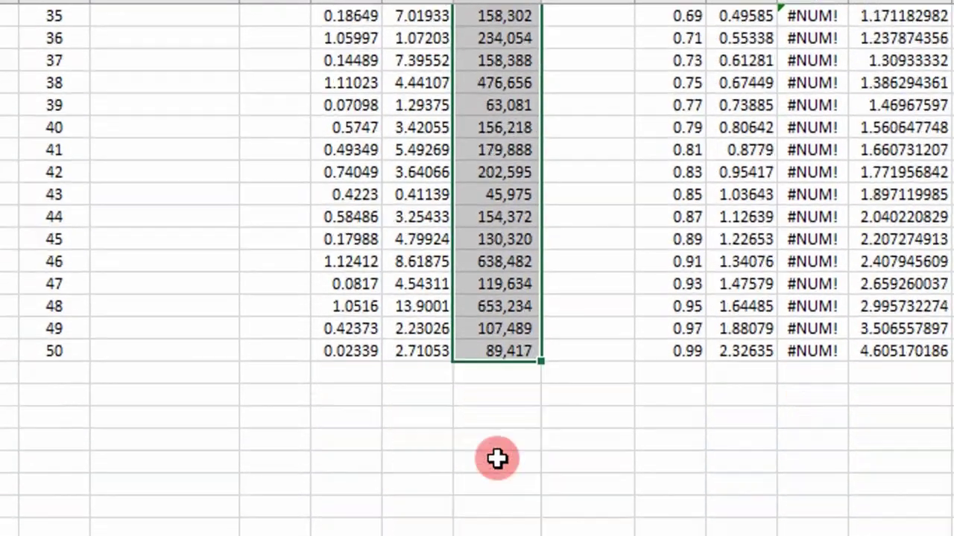
scroll(491, 477, up, 3)
scroll(514, 499, up, 9)
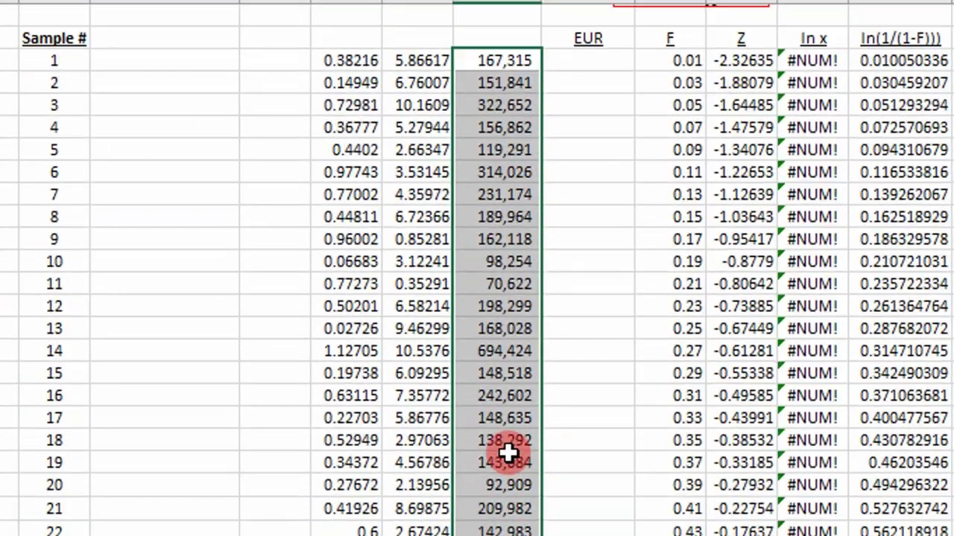
scroll(507, 453, up, 2)
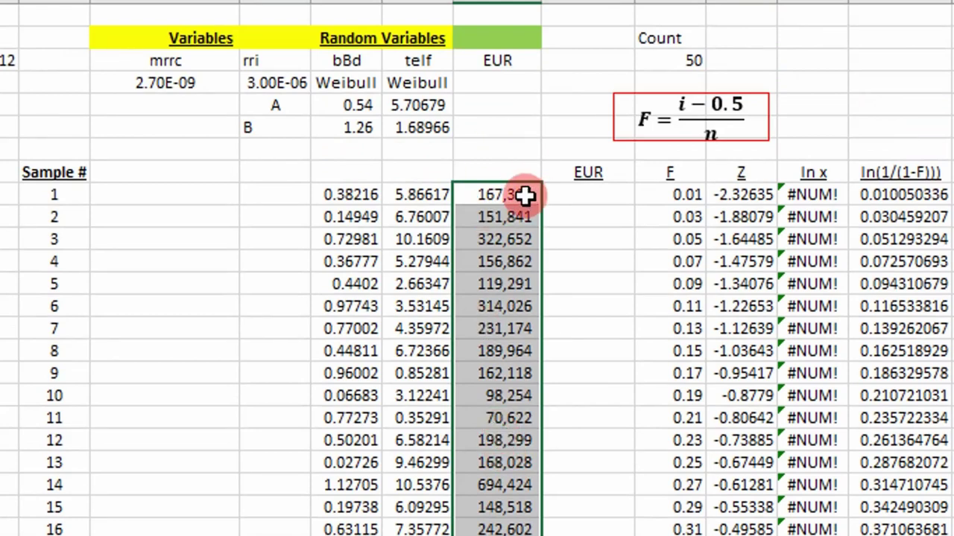
Copy the calculated EUR results from column H and paste them as values into the EUR column starting at I9
key(ctrl+c)
click(605, 200)
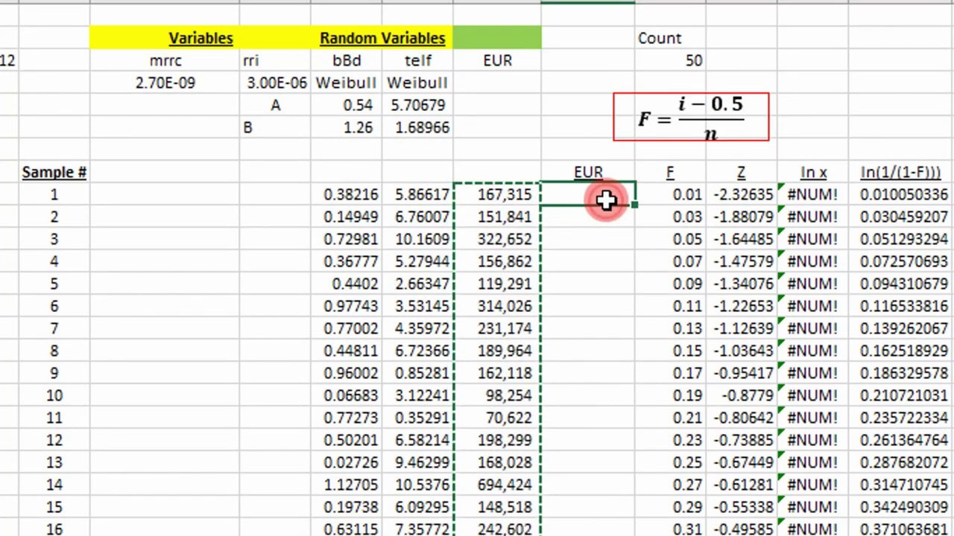
right_click(606, 200)
click(723, 68)
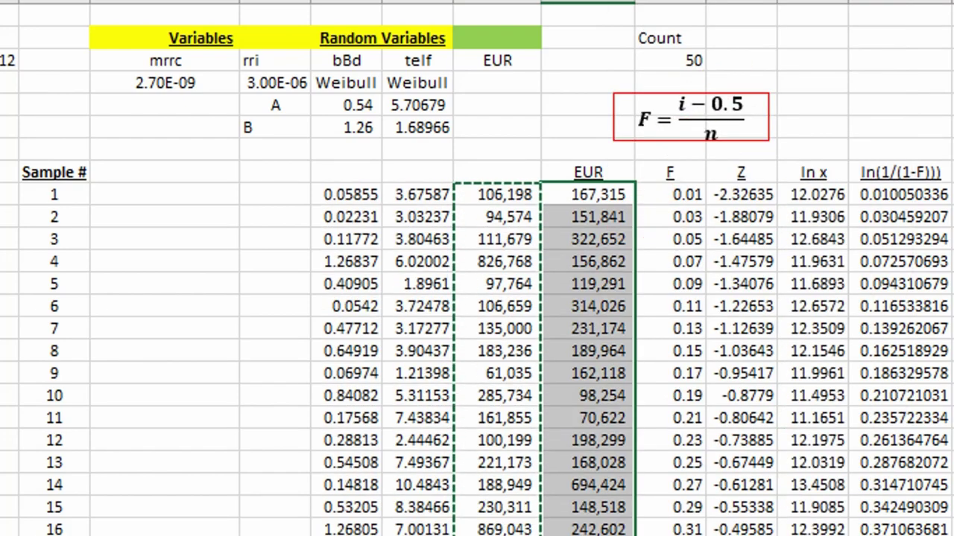
scroll(477, 268, down, 2)
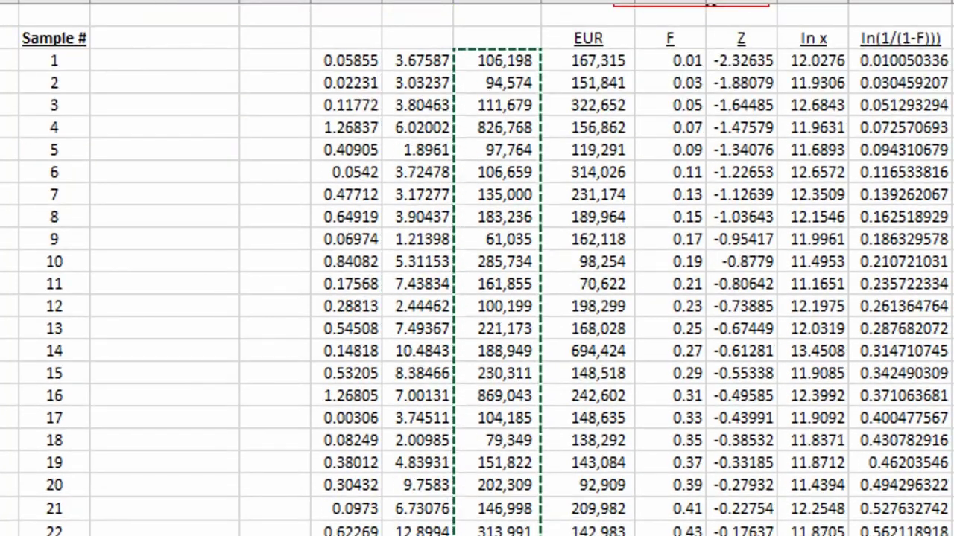
scroll(477, 298, up, 2)
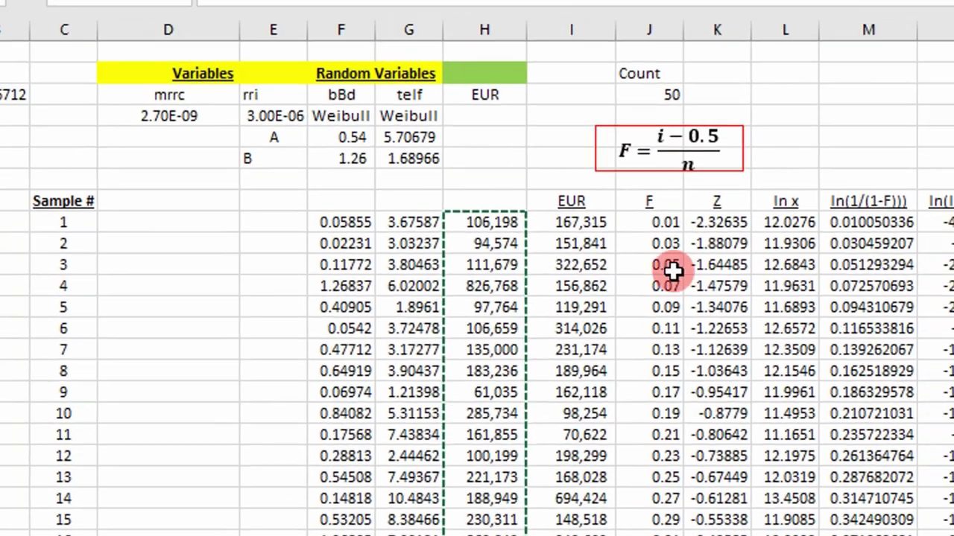
Sort the EUR values in column I from smallest to largest, continuing with the current selection only
click(593, 195)
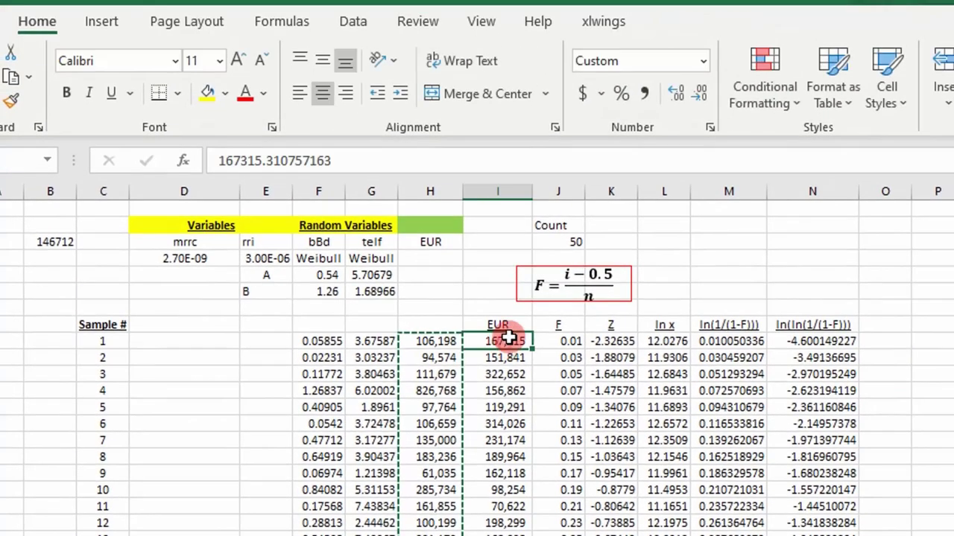
key(ctrl+shift+Down)
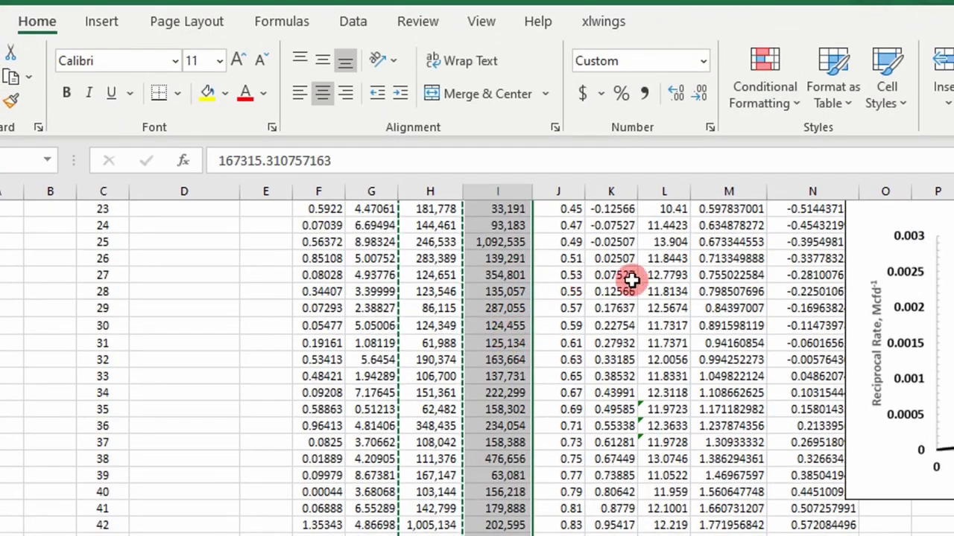
click(345, 25)
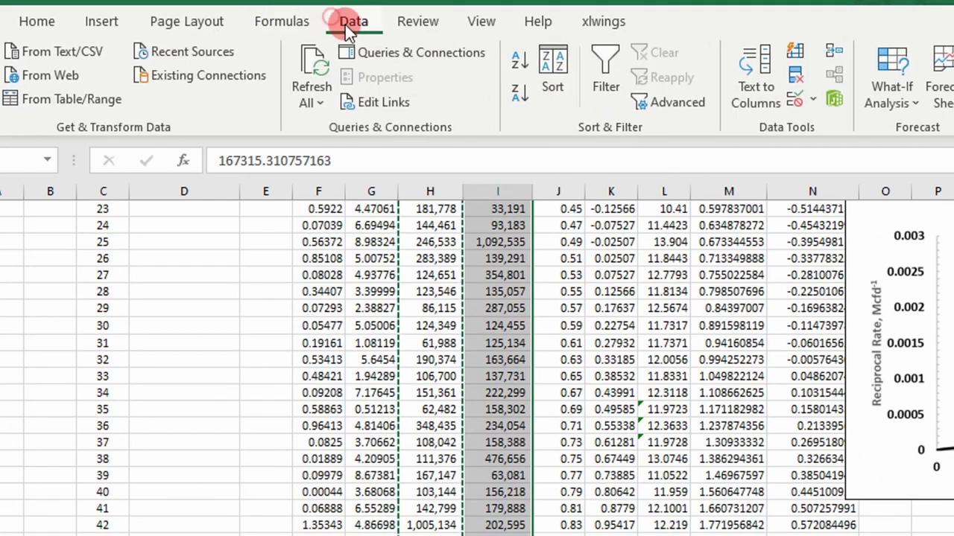
click(522, 60)
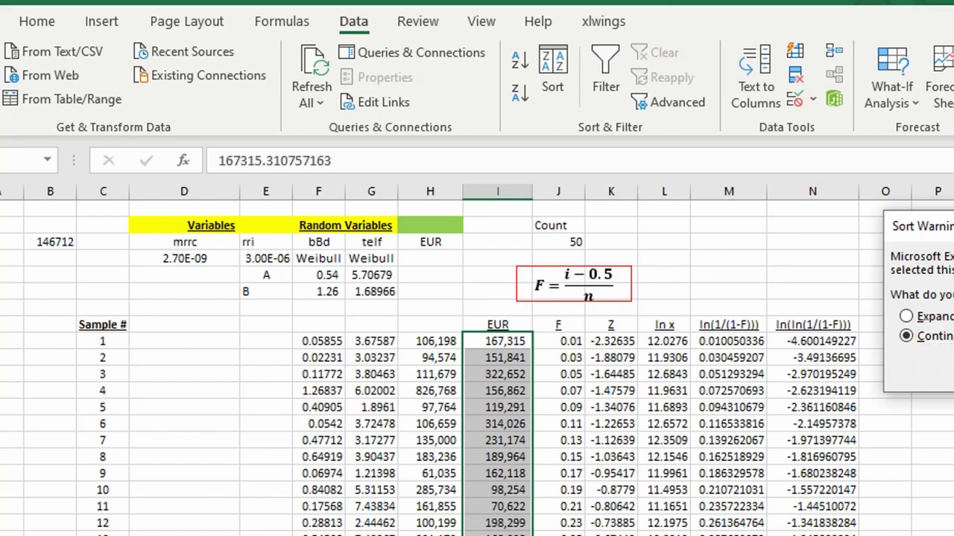
click(950, 371)
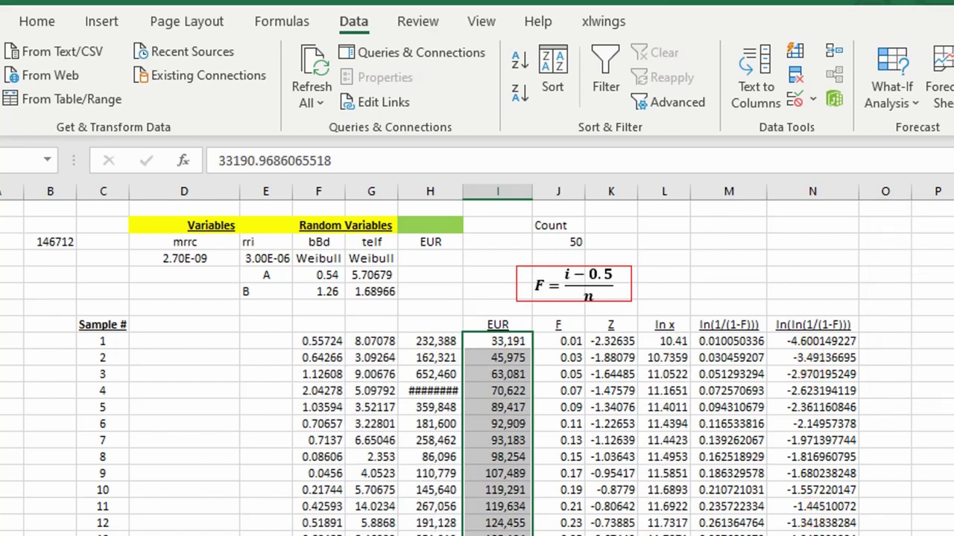
Move the reciprocal rate chart down, away from the UniformDistribution table beneath the uniform probability plot
scroll(477, 357, right, 6)
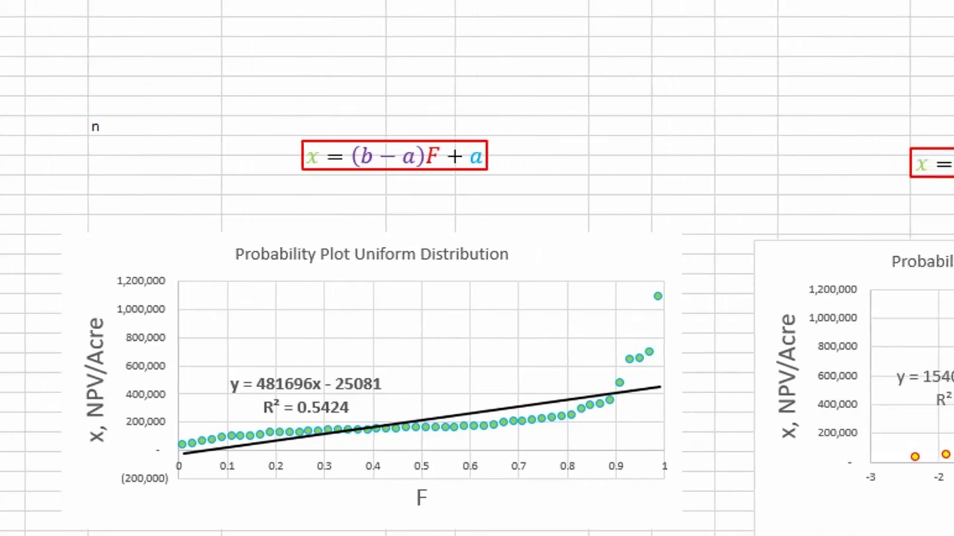
scroll(271, 358, down, 1)
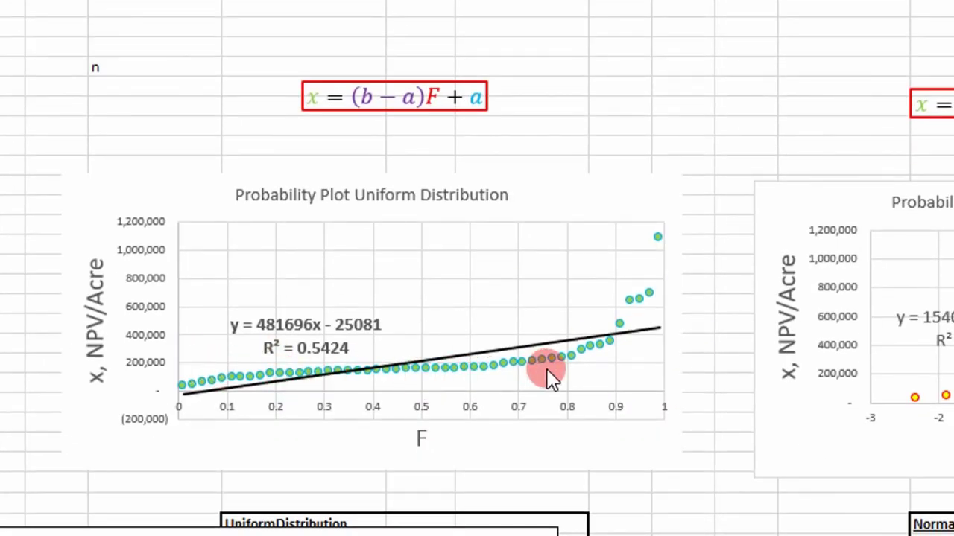
scroll(532, 207, down, 2)
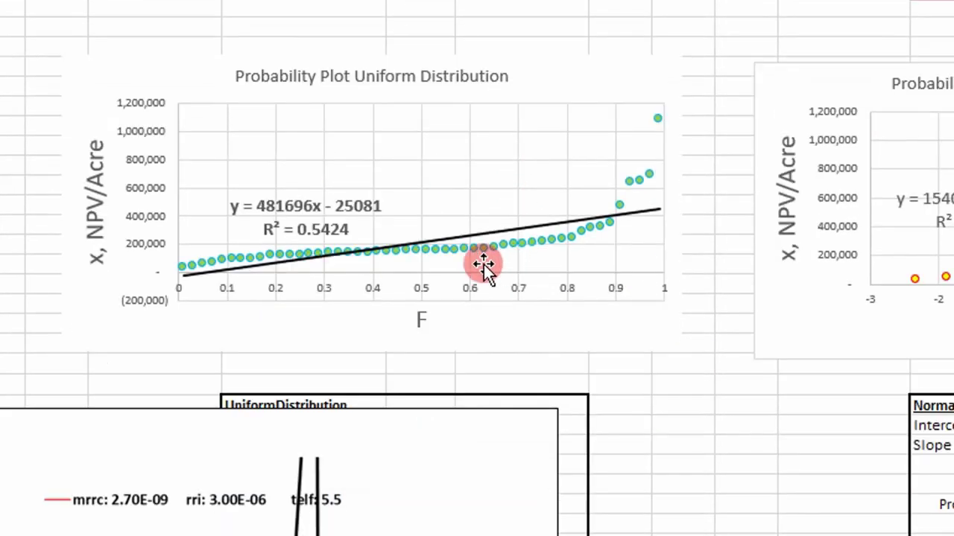
drag(345, 414, 379, 516)
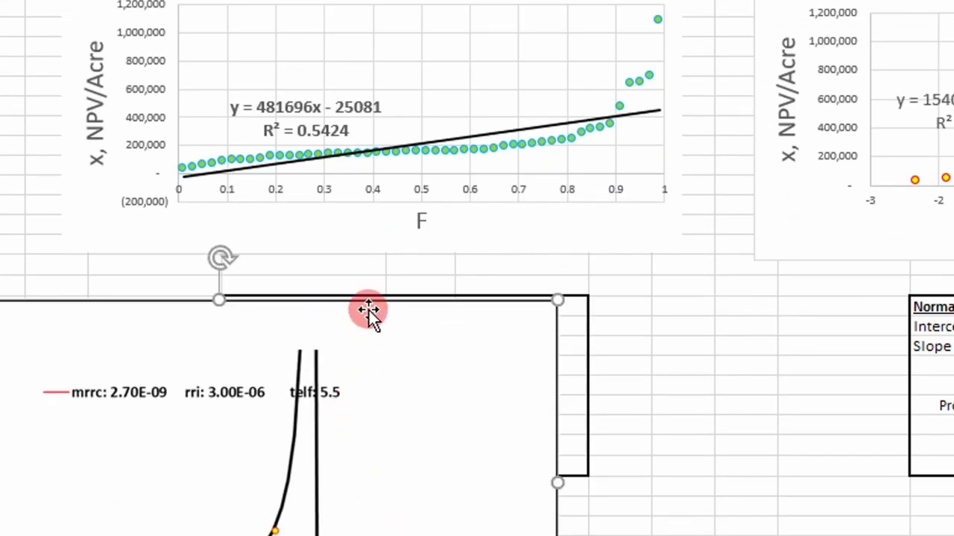
drag(368, 311, 388, 528)
Review the Weibull and LogNormal probability plots and change the LogNormal table's NPV/Acre header to EUR
scroll(433, 357, up, 3)
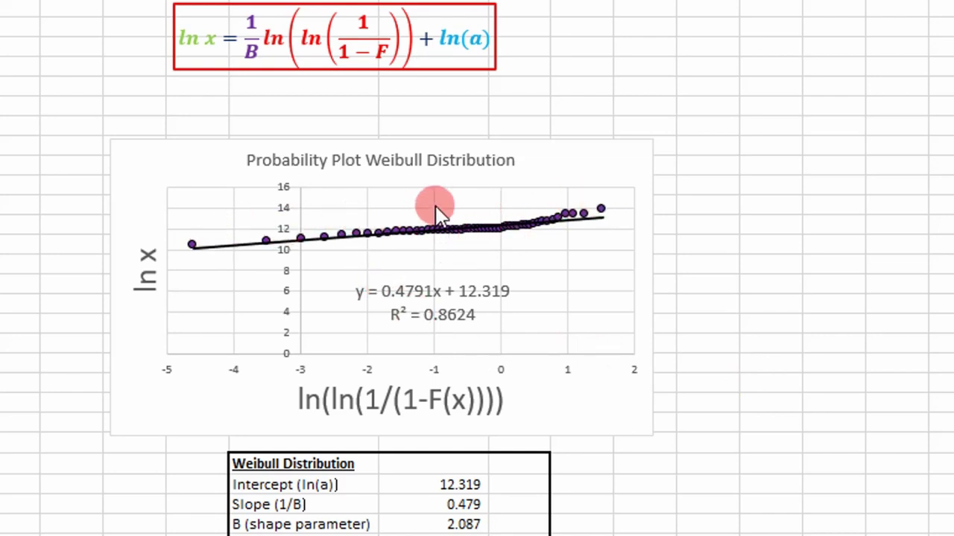
scroll(466, 240, down, 2)
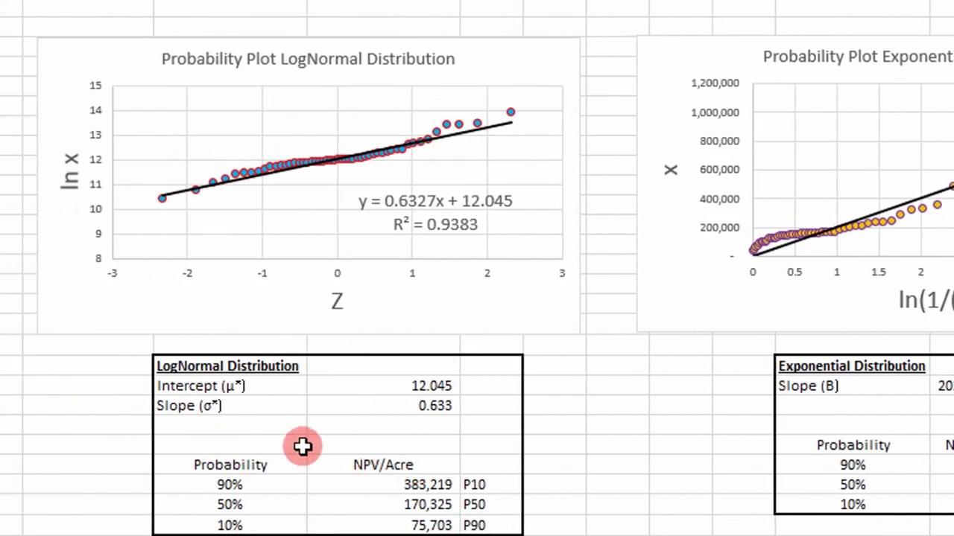
click(361, 463)
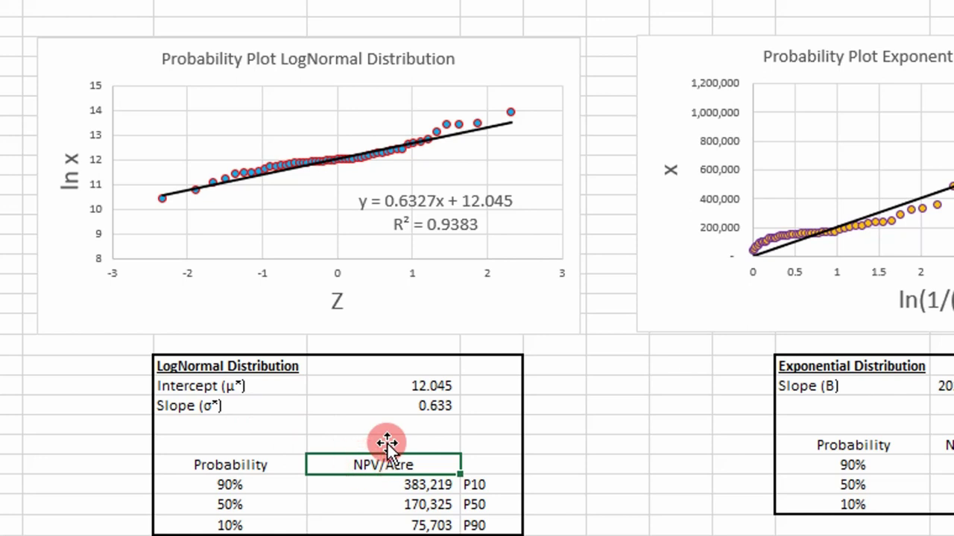
key(Return)
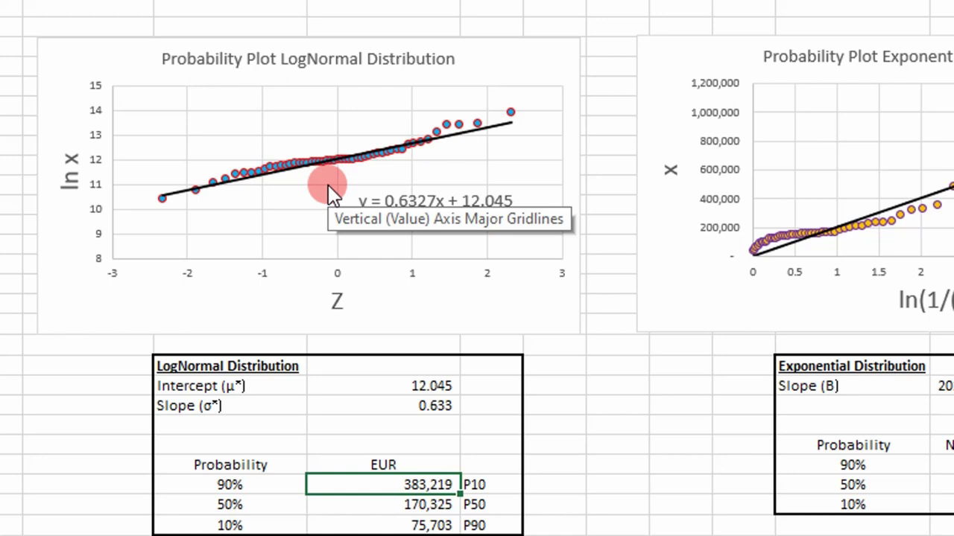
Examine the LogNormal fit and its P10, P50 and P90 EUR estimates against their probabilities
scroll(347, 455, down, 1)
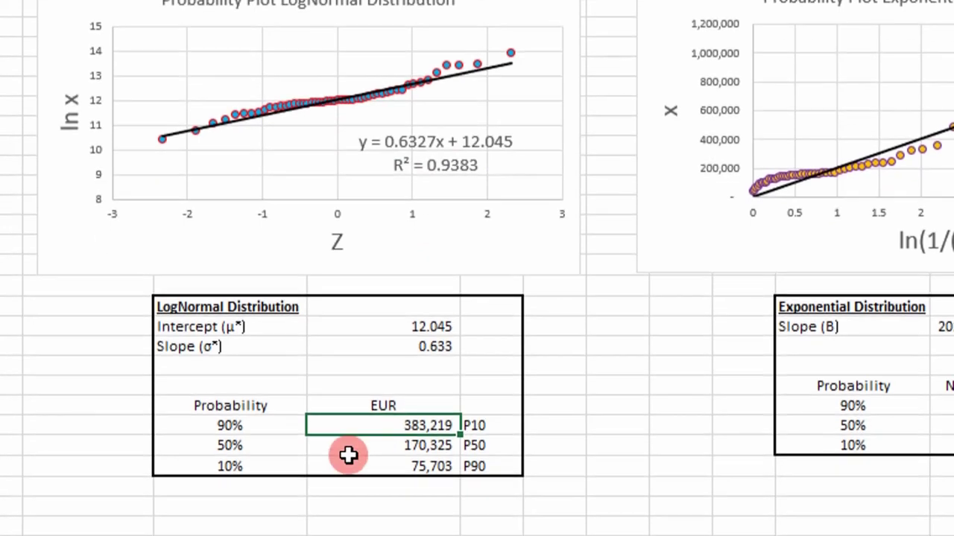
scroll(376, 323, up, 1)
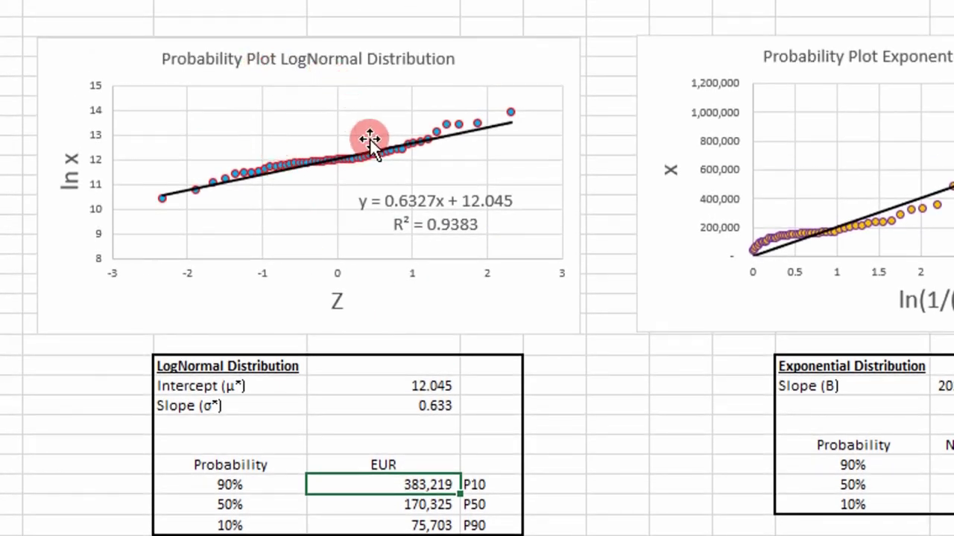
click(575, 404)
click(468, 490)
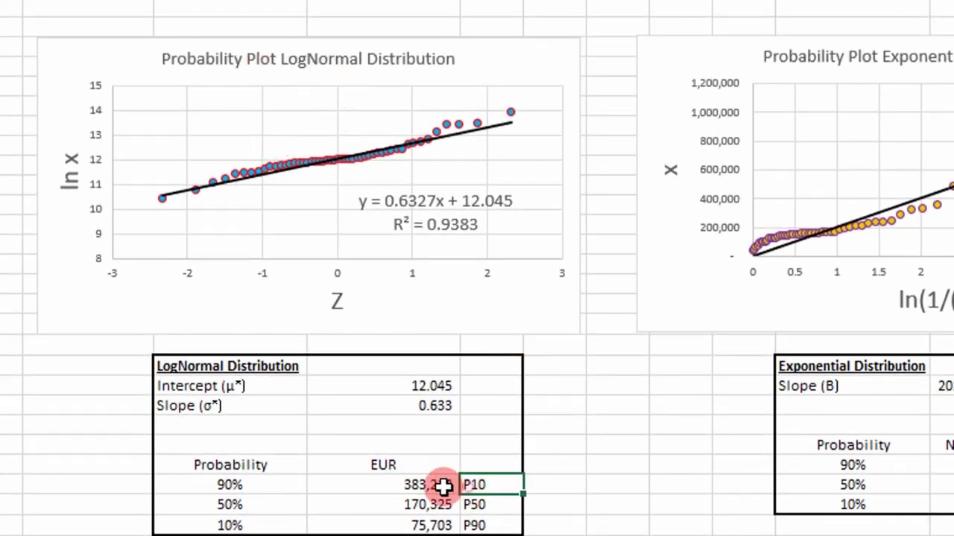
drag(228, 488, 383, 487)
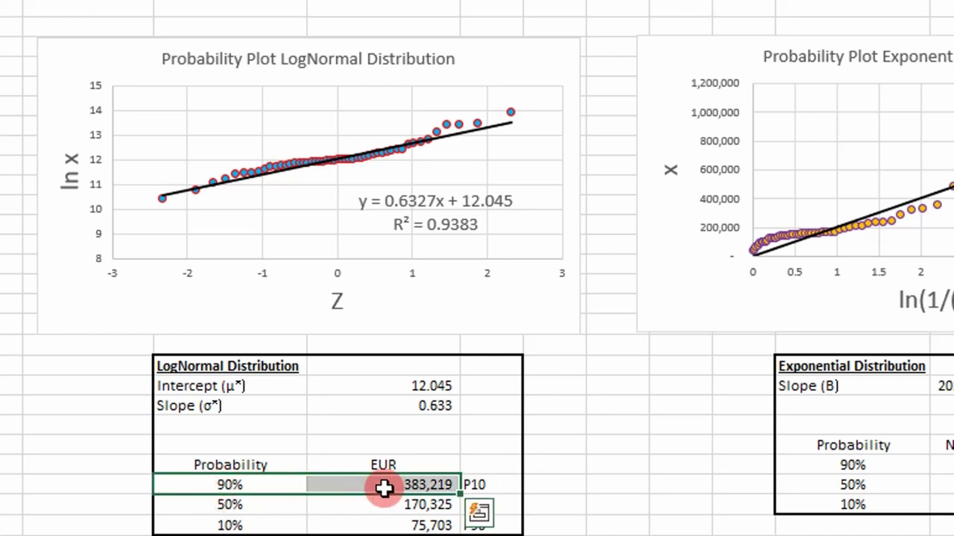
click(589, 484)
click(479, 526)
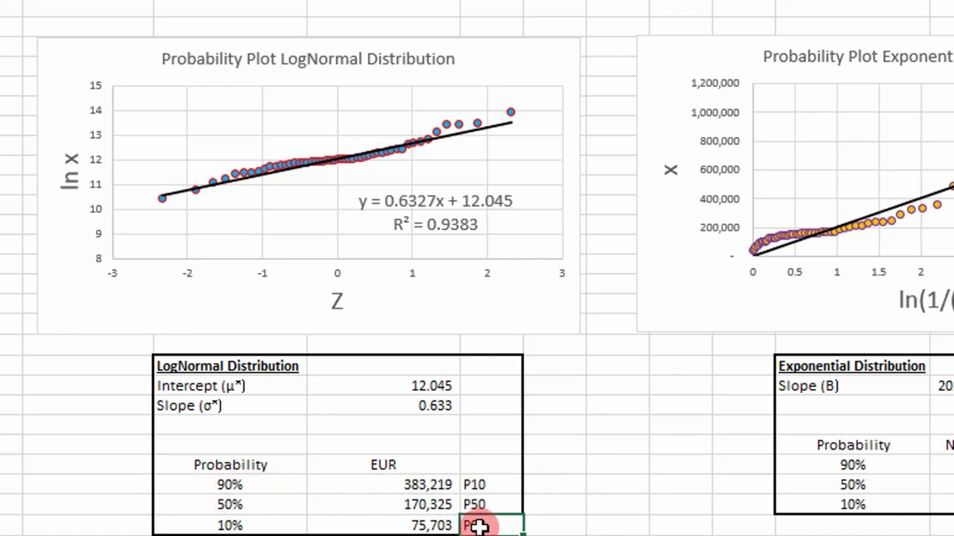
scroll(462, 514, down, 1)
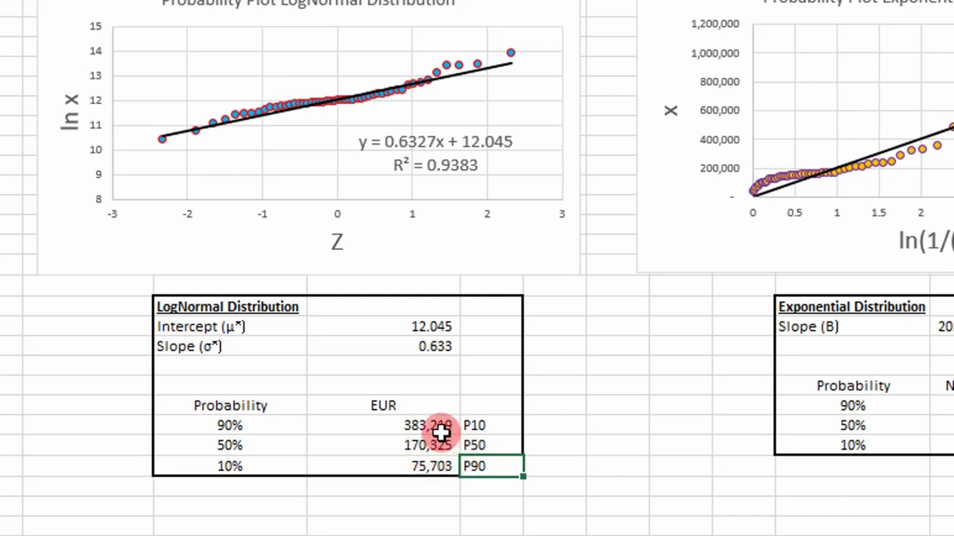
click(415, 425)
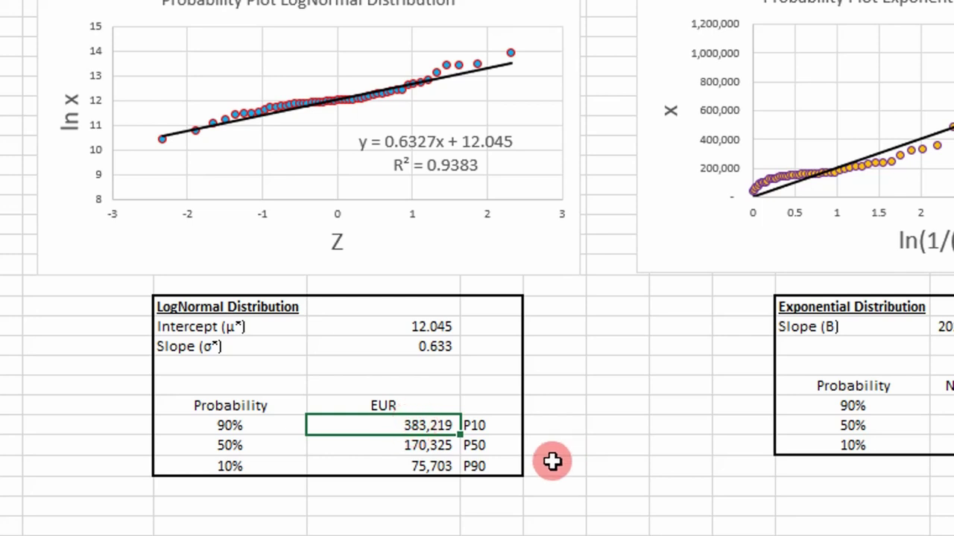
scroll(497, 471, up, 2)
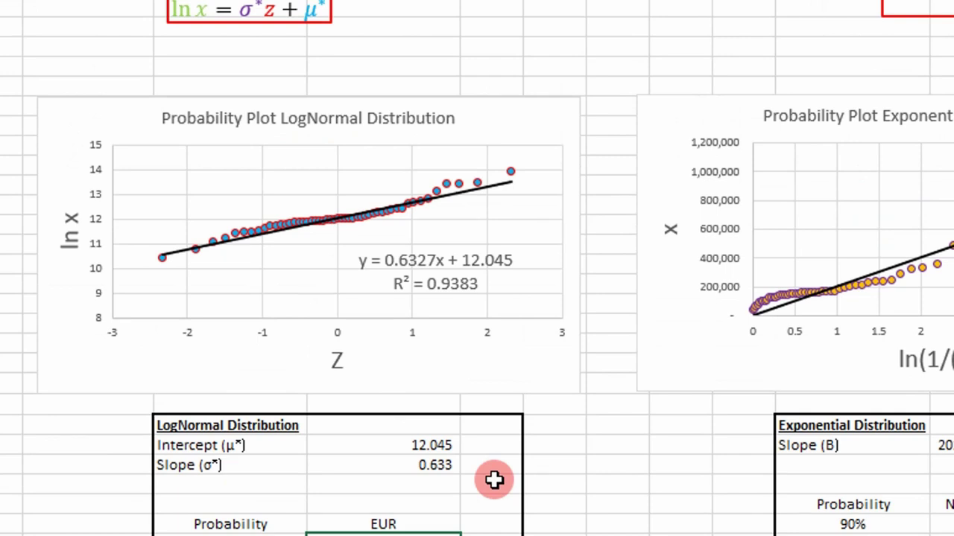
scroll(477, 268, left, 8)
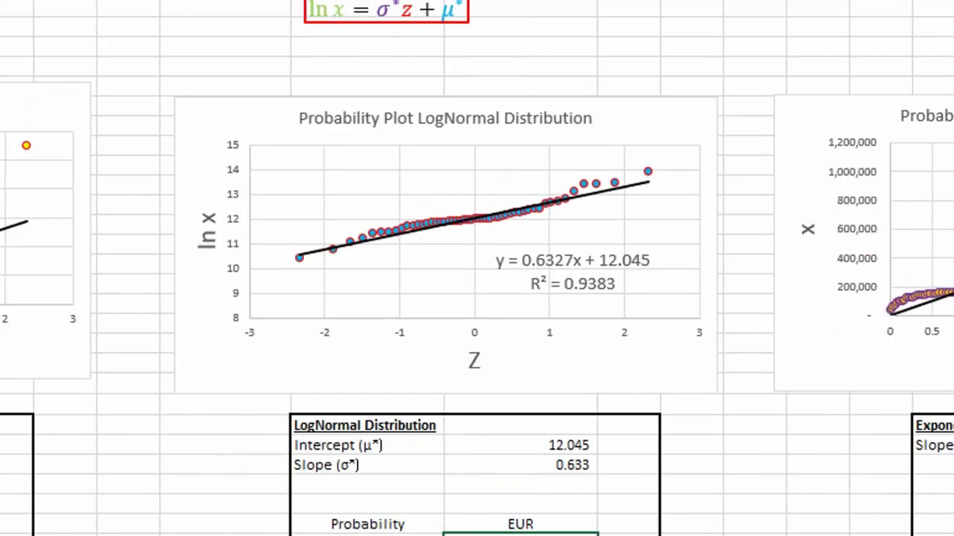
Examine the EUR_telf function declaration and its arguments in the Visual Basic editor
scroll(579, 427, up, 3)
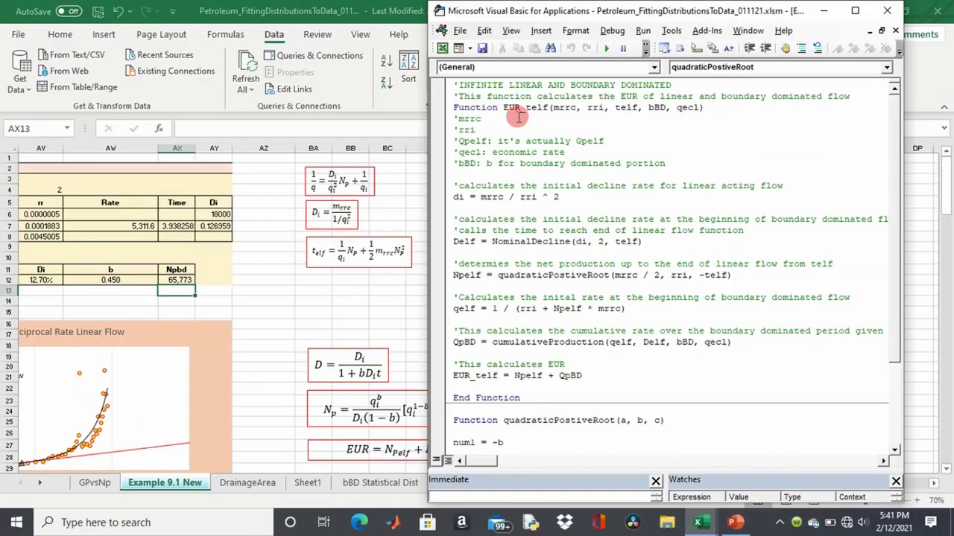
double_click(435, 99)
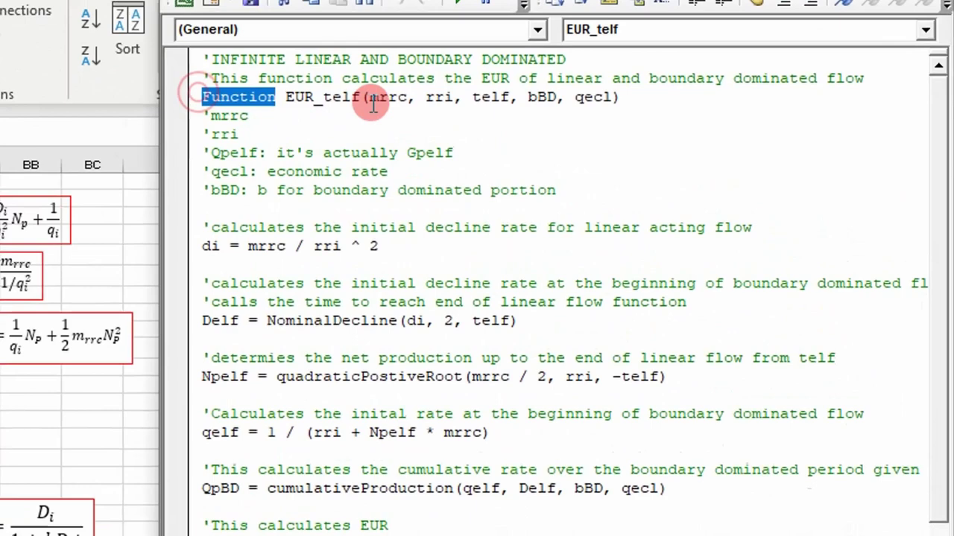
click(541, 107)
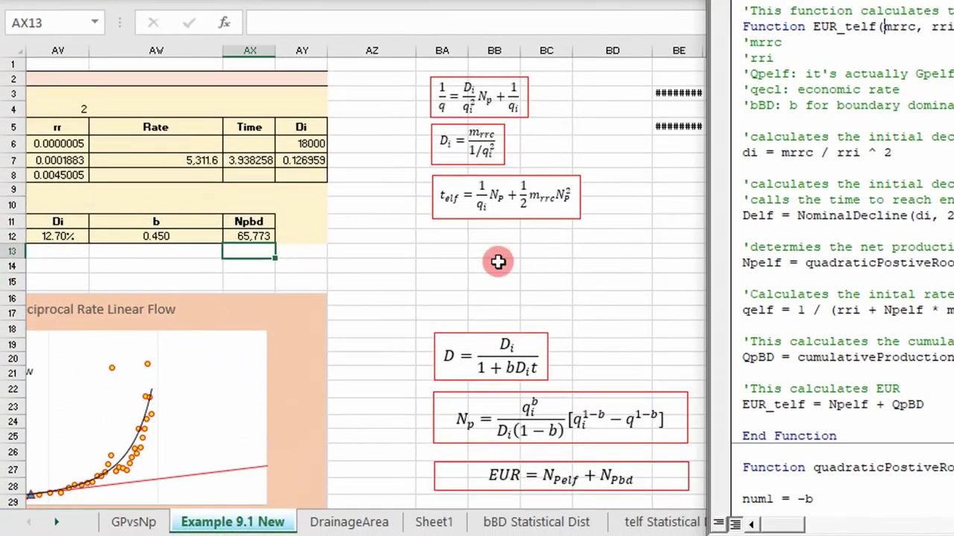
Inspect the EUR formula in AS10 of the Linear Flow Interpretation table on the Example 9.1 New sheet
click(498, 262)
scroll(477, 283, left, 2)
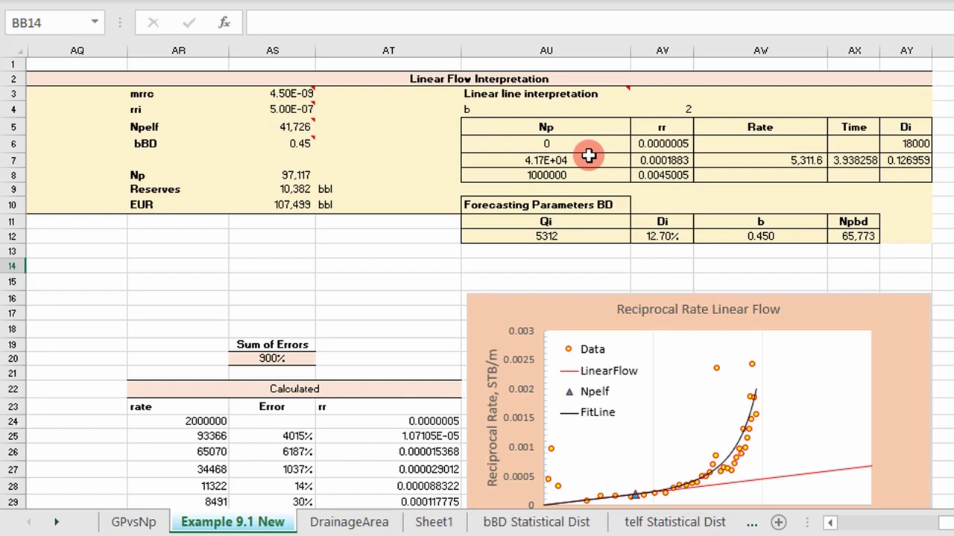
double_click(296, 204)
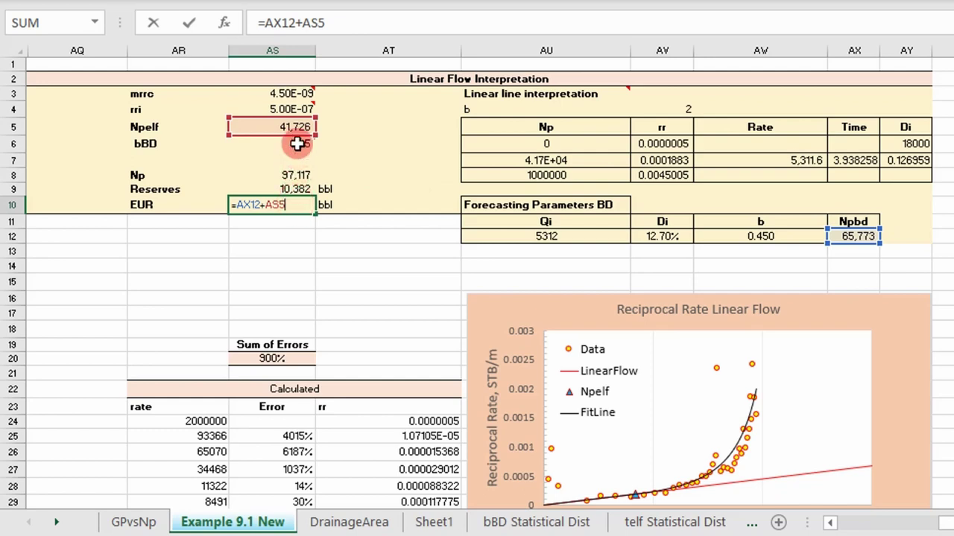
mouse_move(262, 137)
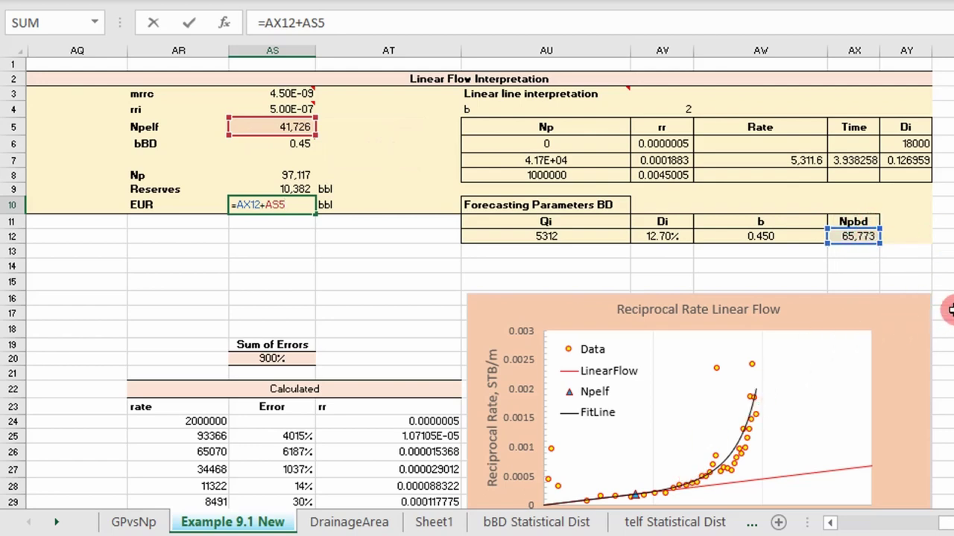
key(ctrl+Return)
click(943, 281)
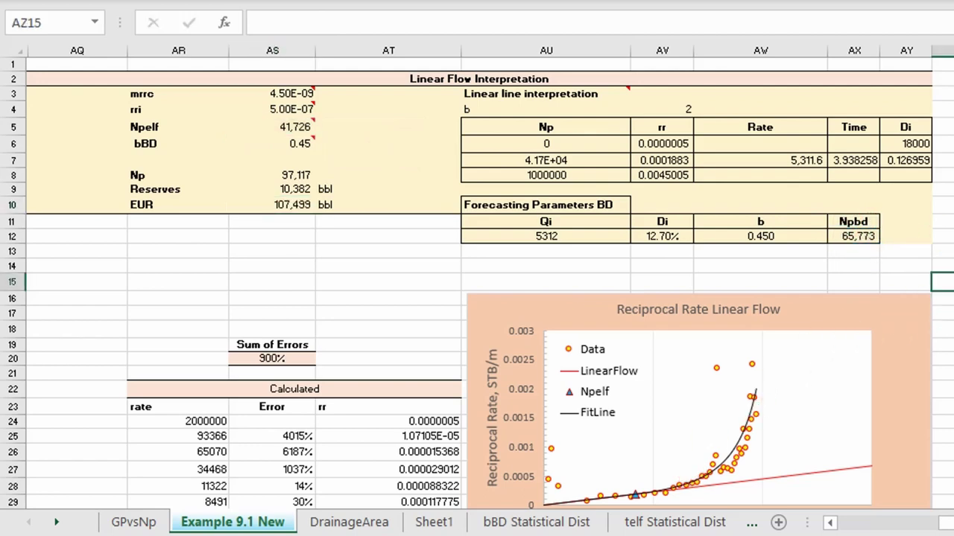
Show the decline and EUR equations on Example 9.1 New beside the EUR_telf code for comparison
key(alt+F11)
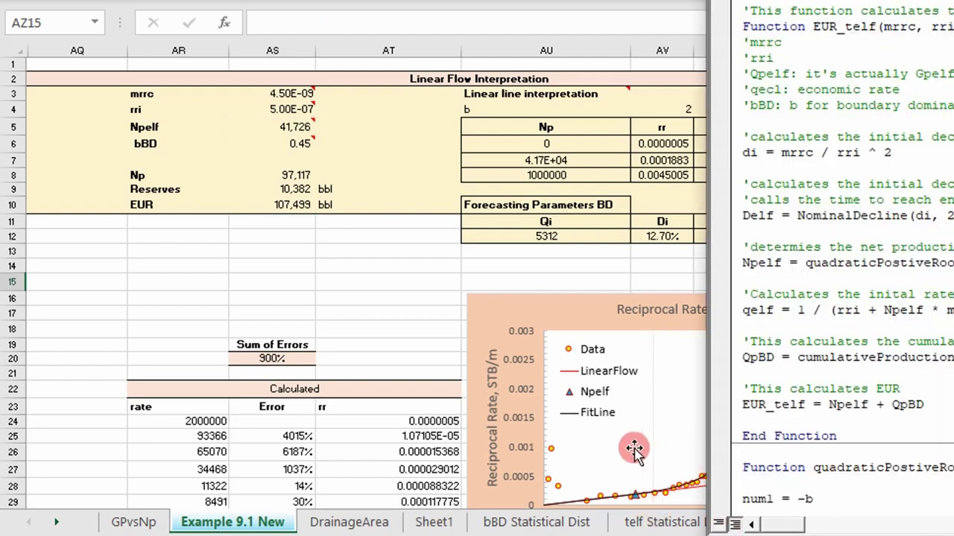
click(486, 281)
scroll(486, 282, right, 8)
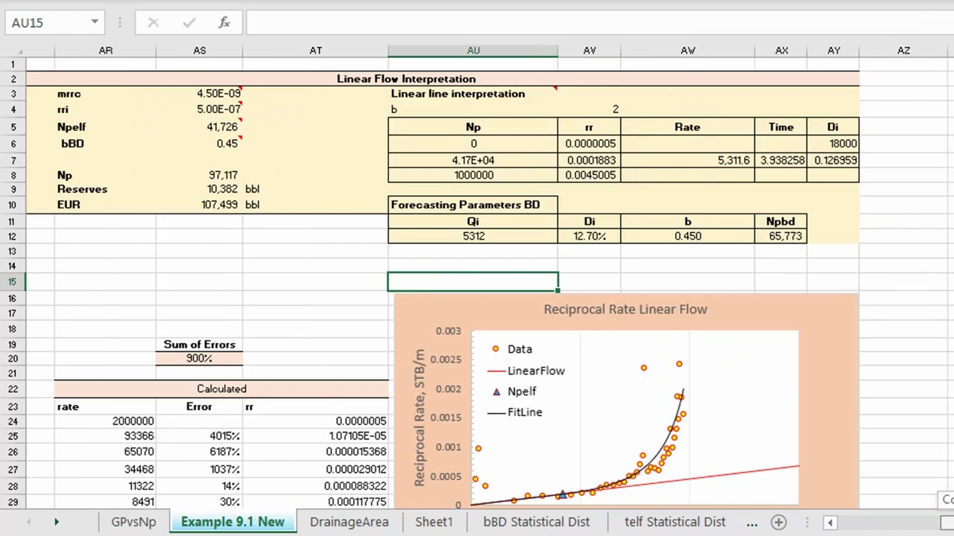
scroll(486, 281, left, 7)
scroll(486, 282, right, 3)
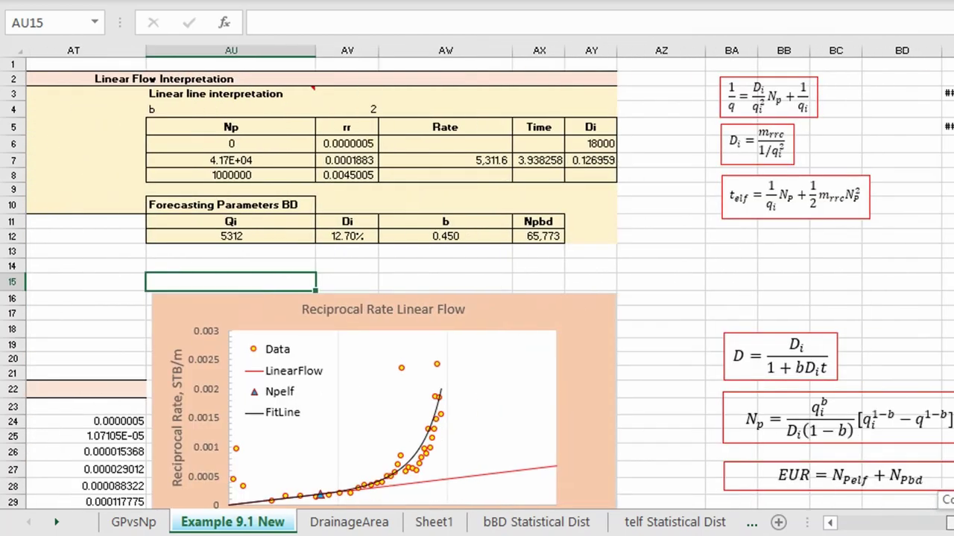
click(945, 311)
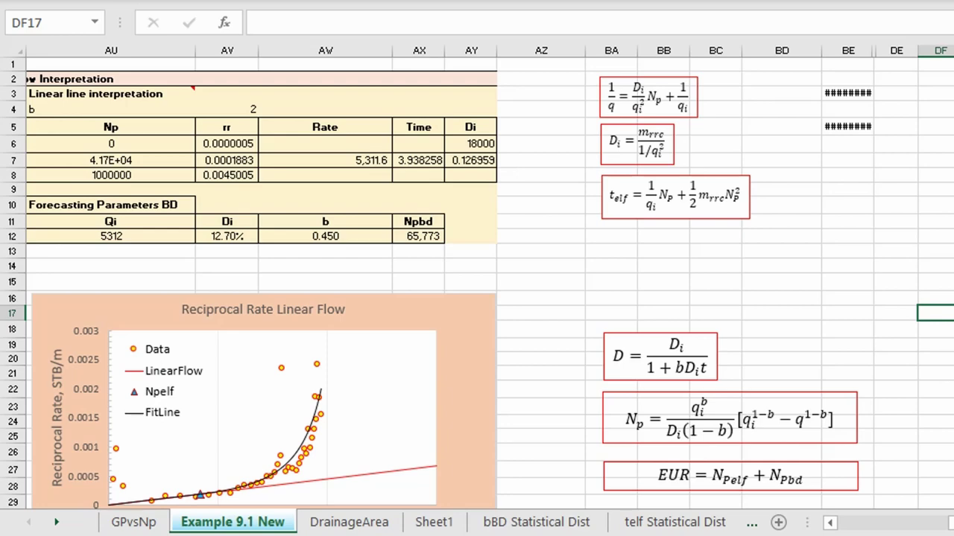
scroll(489, 287, right, 2)
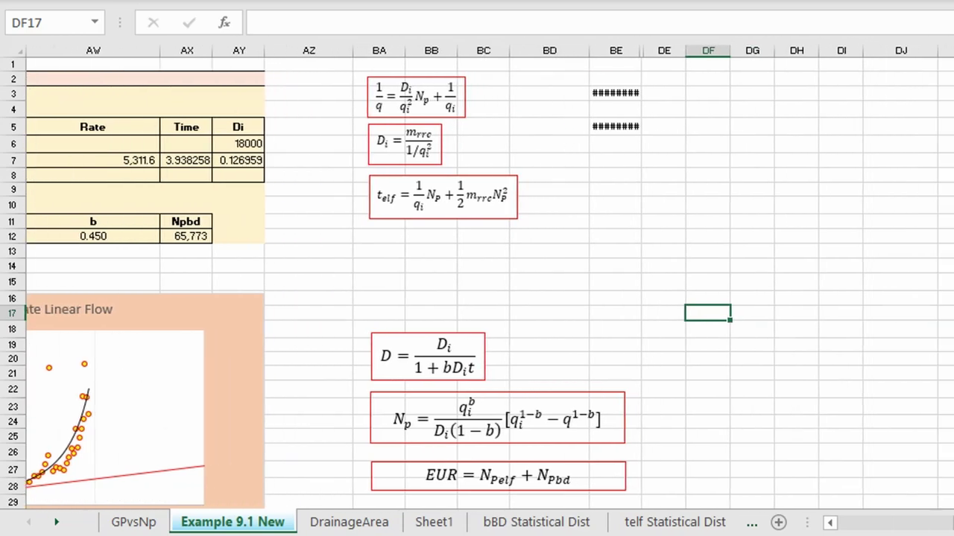
key(alt+F11)
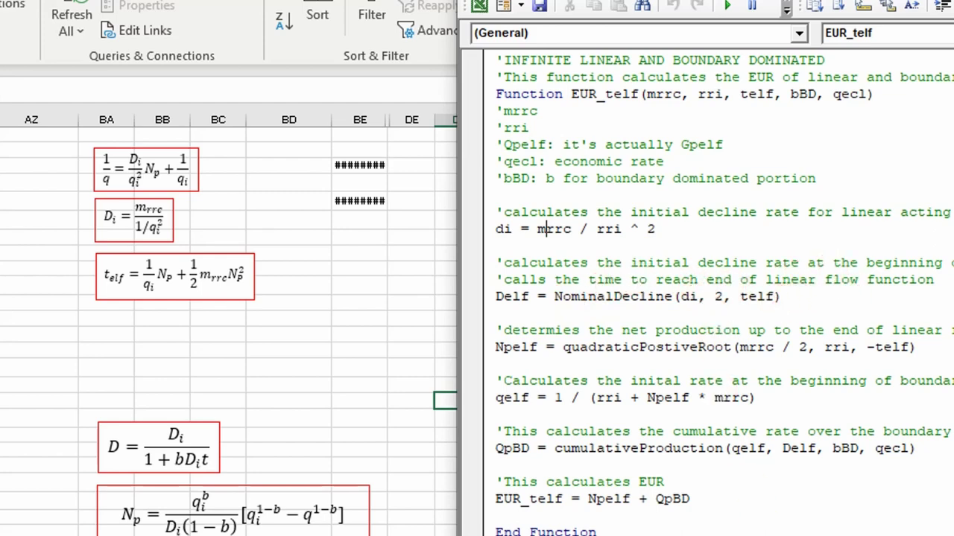
Examine the initial decline comment and the Npelf line in the EUR_telf code, highlighting the elf part of Npelf
scroll(718, 293, right, 3)
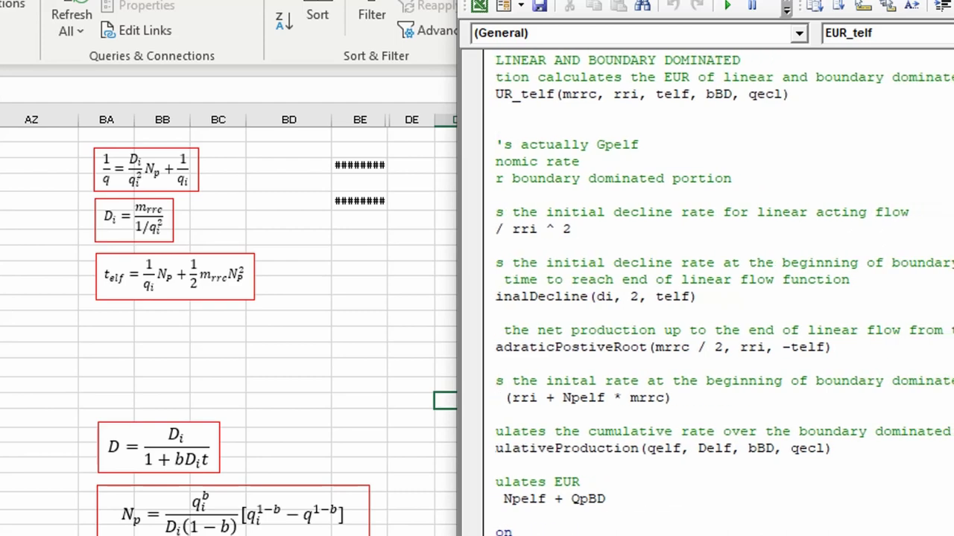
scroll(718, 293, left, 3)
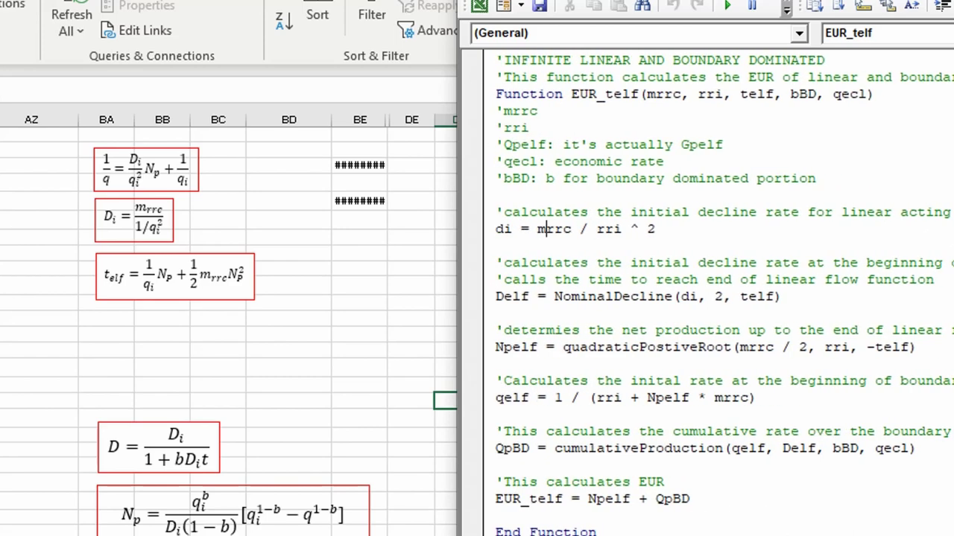
drag(499, 330, 646, 334)
click(539, 335)
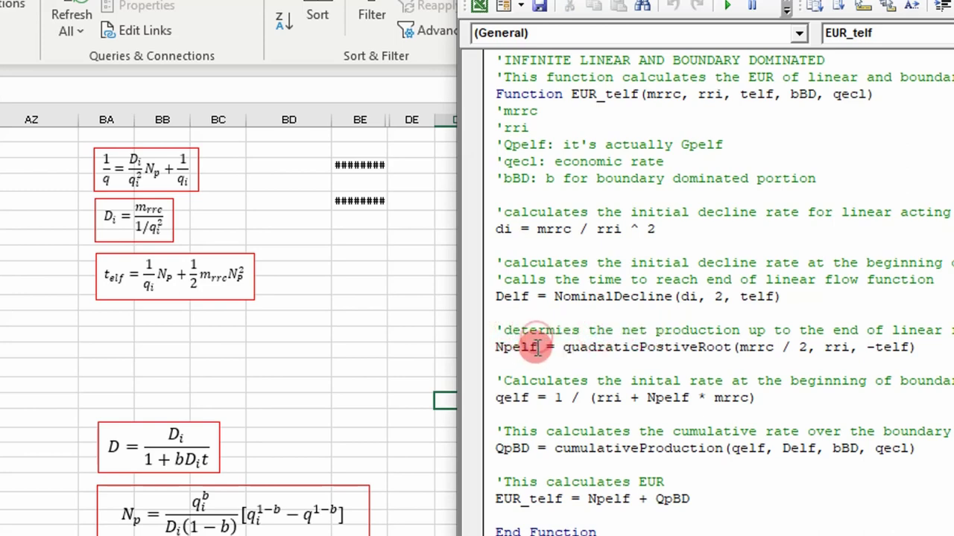
mouse_move(536, 348)
mouse_down()
mouse_move(521, 345)
mouse_move(546, 347)
mouse_up()
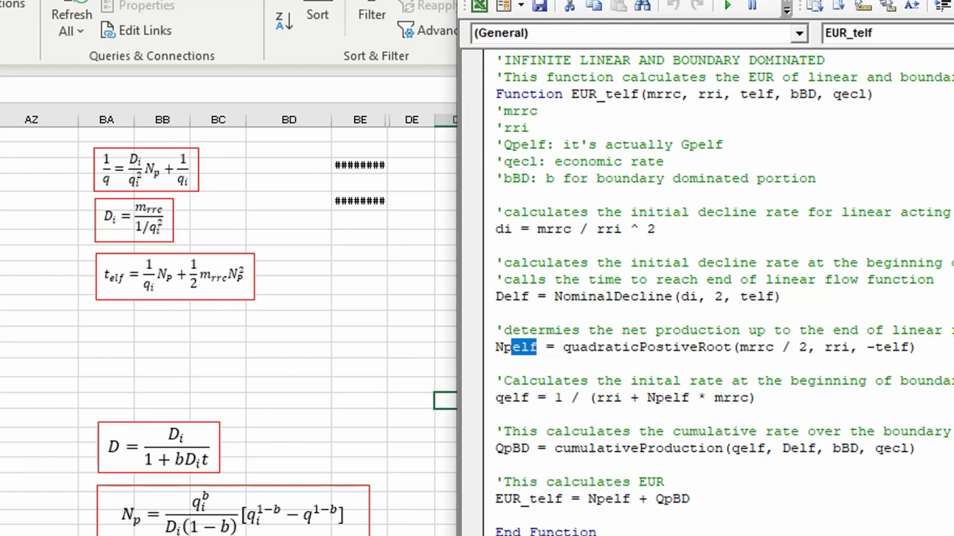
Review the decline, cumulative production and EUR equations beside the Reciprocal Rate Linear Flow chart on the worksheet
click(18, 514)
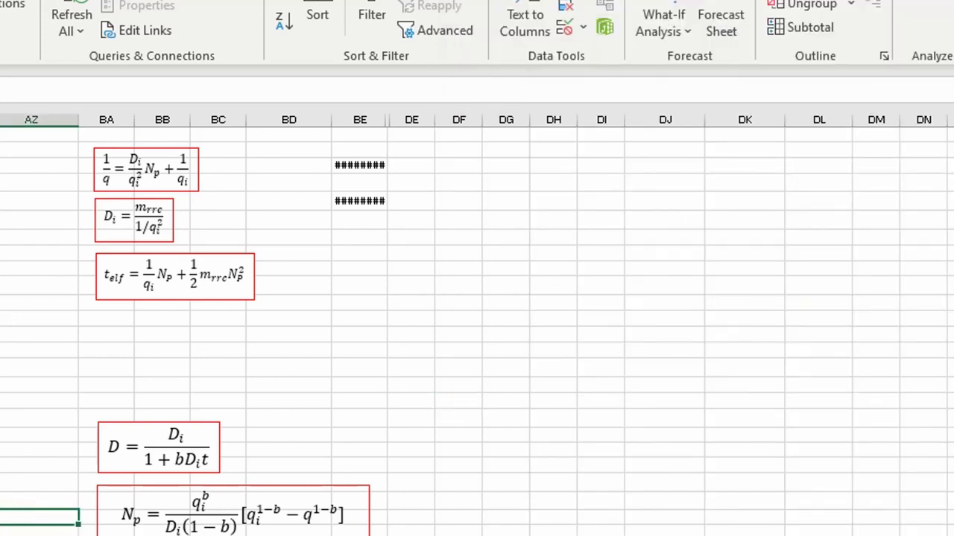
scroll(476, 327, left, 6)
scroll(477, 328, down, 1)
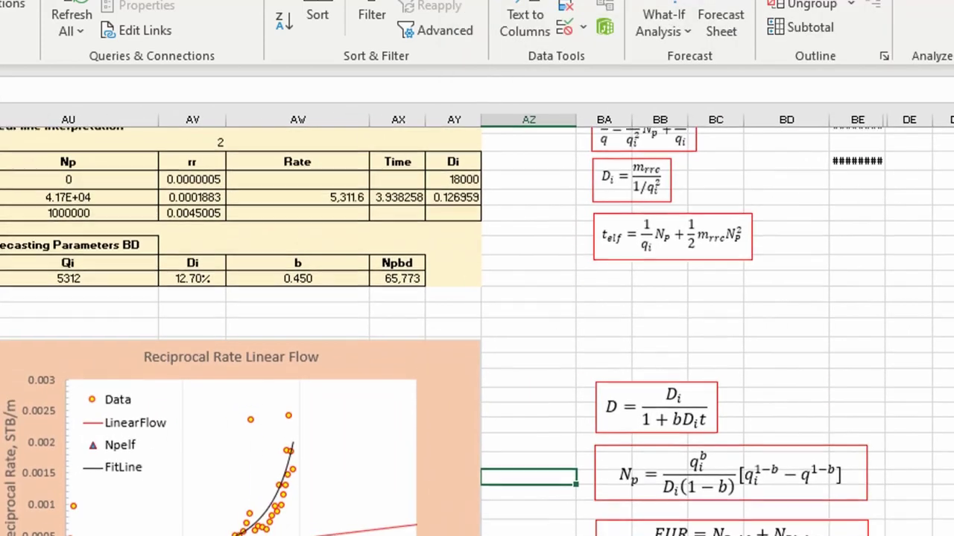
scroll(163, 470, down, 2)
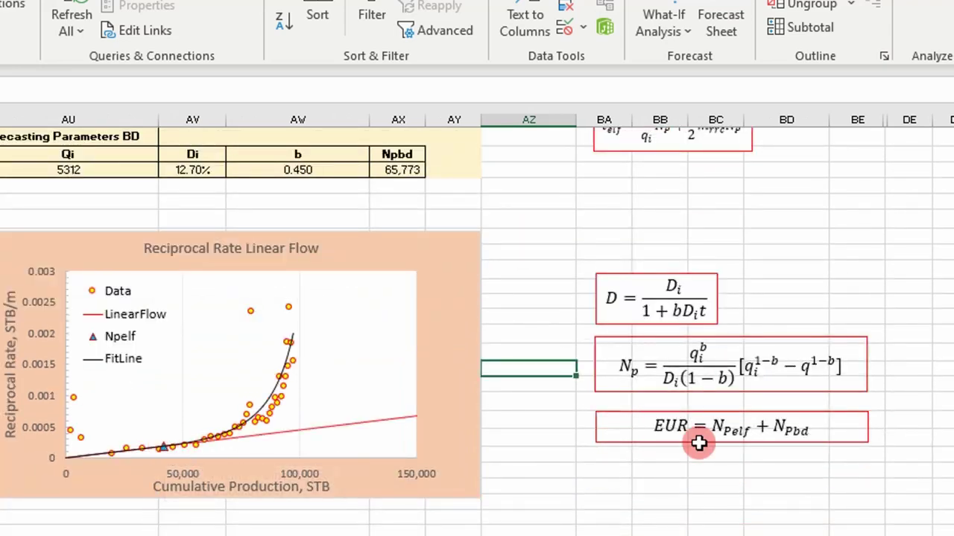
scroll(792, 426, up, 3)
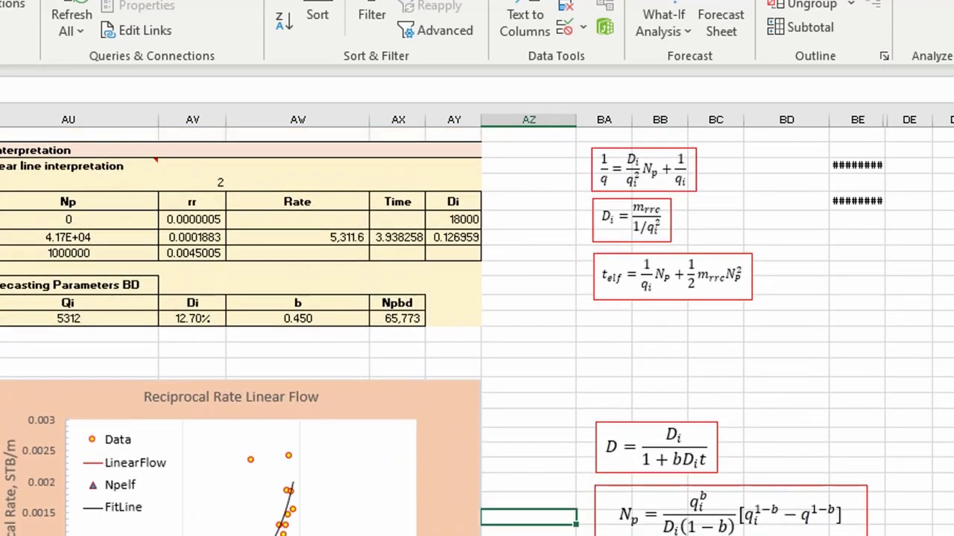
Switch back to the Visual Basic editor, showing the EUR_telf code beside the worksheet equations in columns BA to BD
mouse_move(704, 530)
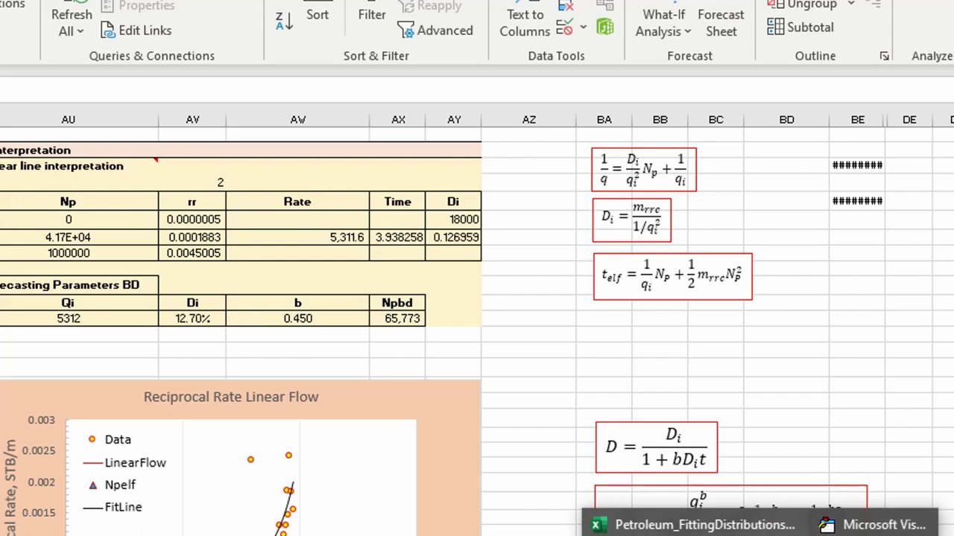
click(704, 525)
scroll(477, 328, right, 5)
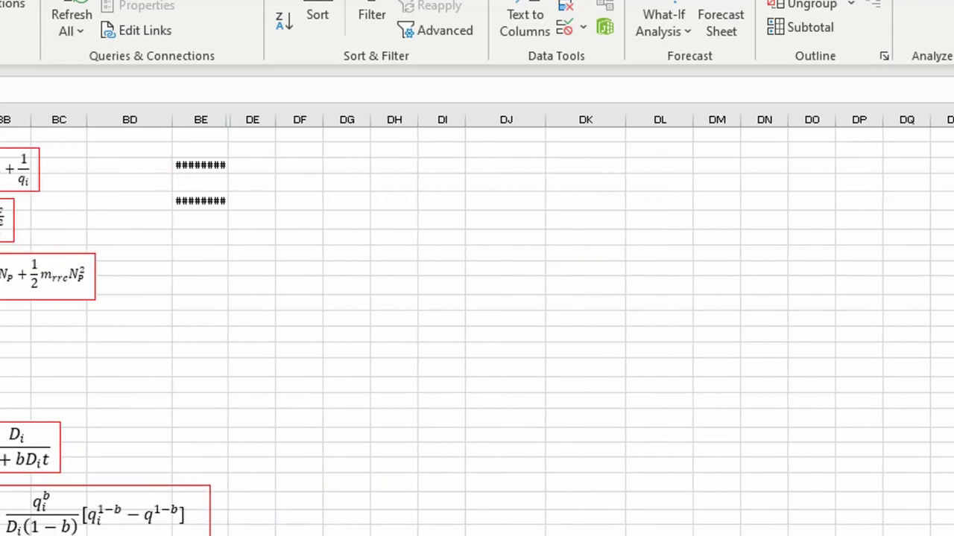
mouse_move(704, 533)
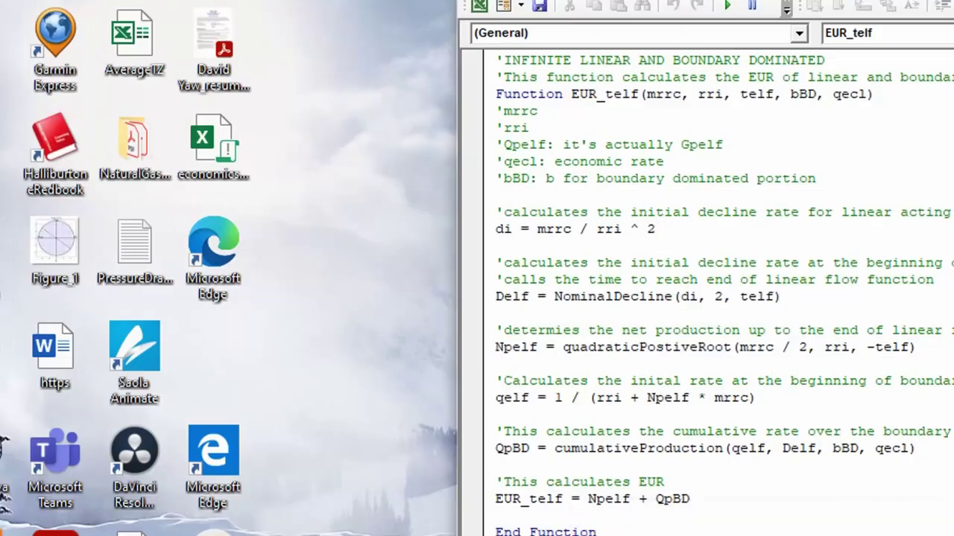
click(875, 524)
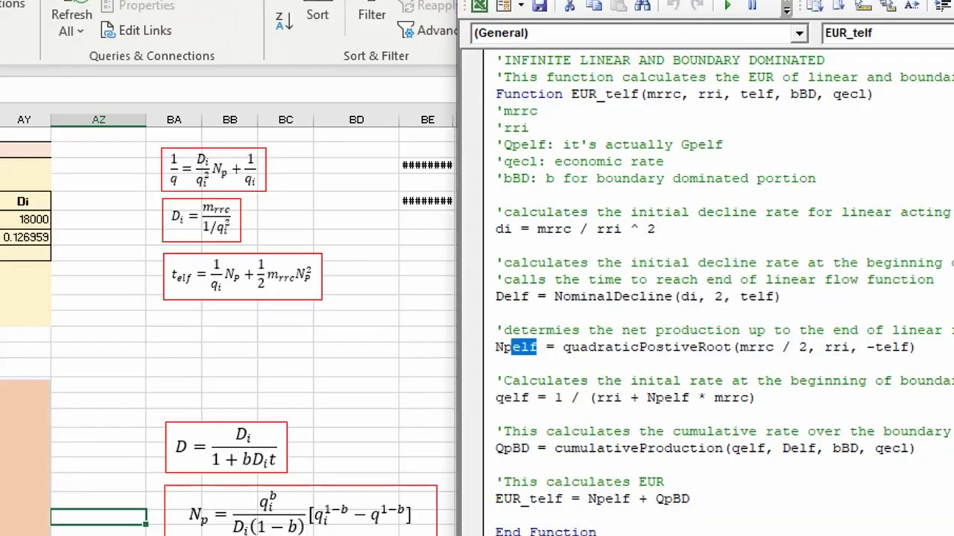
Highlight the terms of the t_elf equation in turn: the linear 1/qi term, the ½ m_rrc coefficient and t_elf
click(252, 277)
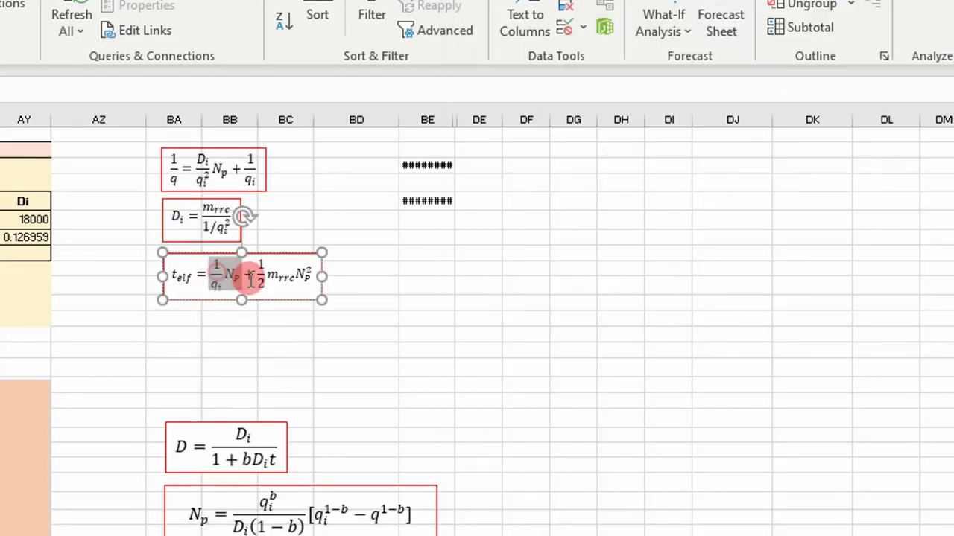
drag(251, 280, 282, 286)
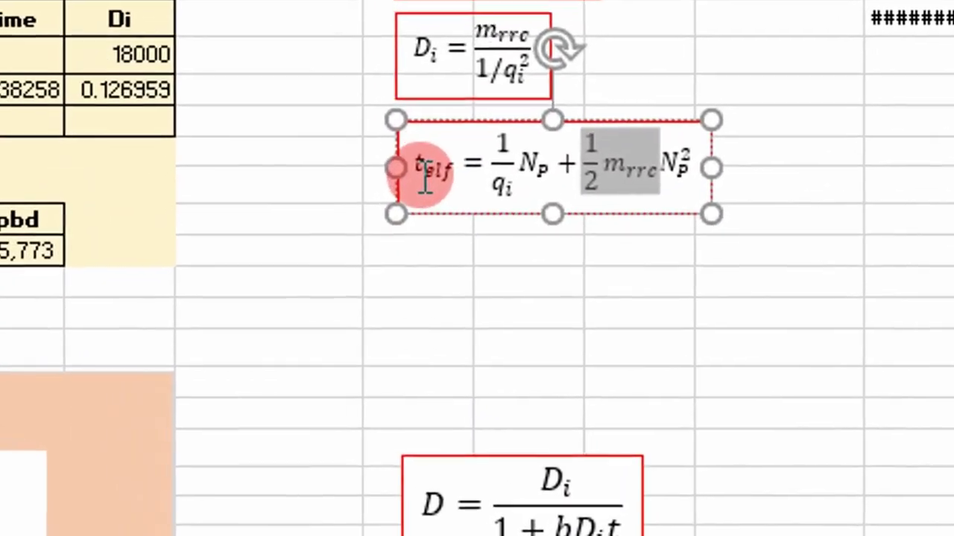
drag(173, 278, 188, 281)
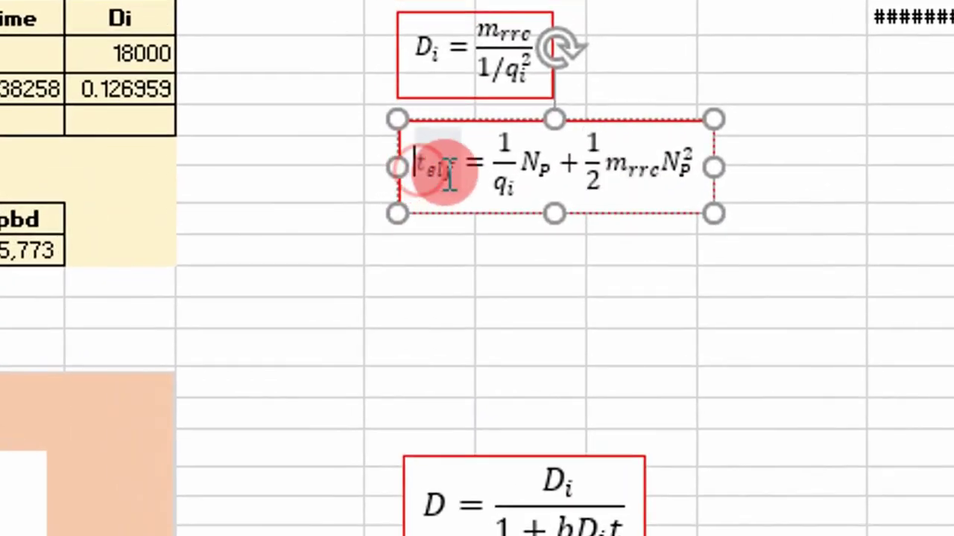